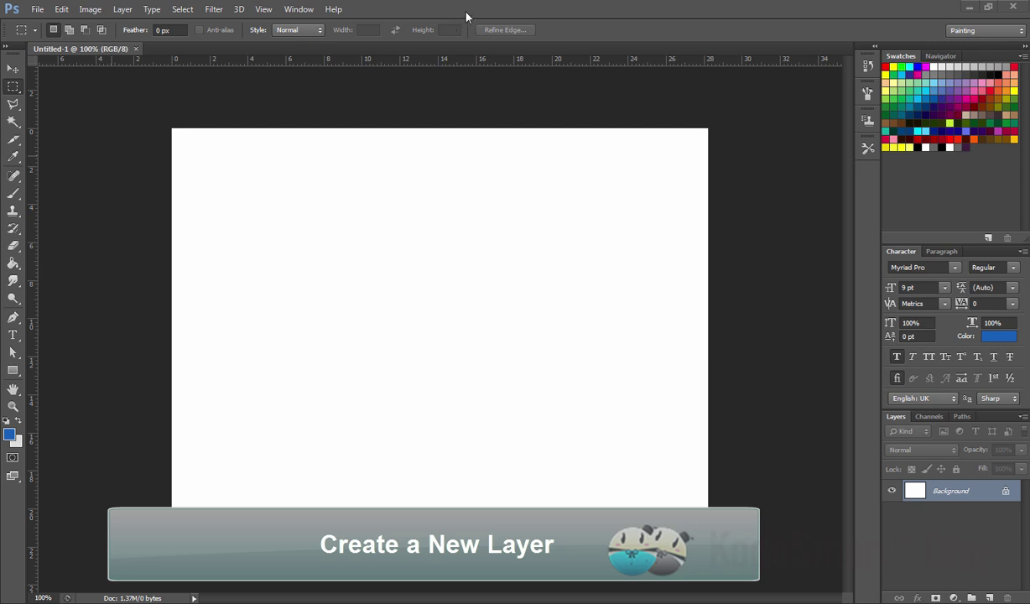
# Reset the colours so the foreground colour is the default black
pyautogui.press('d')
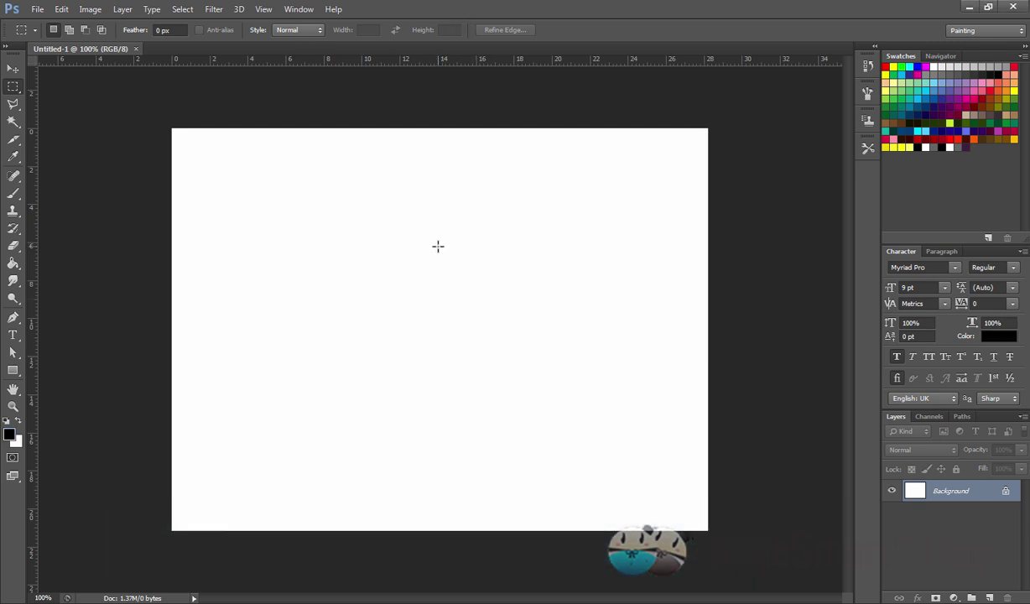
# Choose a tan colour, set a 38 px hard round brush, and paint a tan dot near the top-left
pyautogui.click(887, 122)
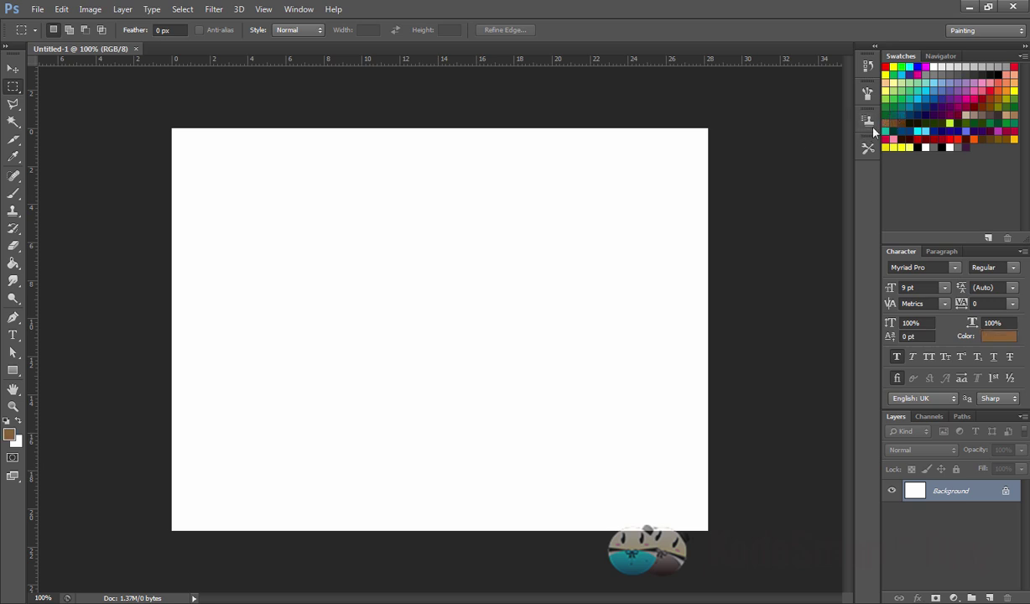
pyautogui.click(10, 434)
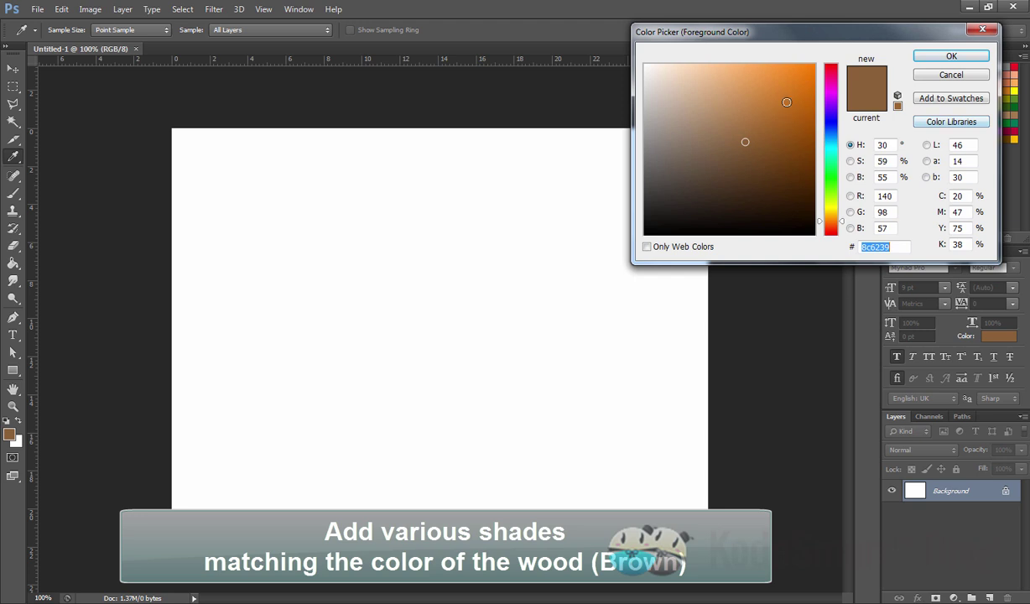
pyautogui.moveTo(786, 102)
pyautogui.mouseDown()
pyautogui.moveTo(738, 85)
pyautogui.moveTo(760, 83)
pyautogui.moveTo(750, 83)
pyautogui.moveTo(755, 96)
pyautogui.mouseUp()
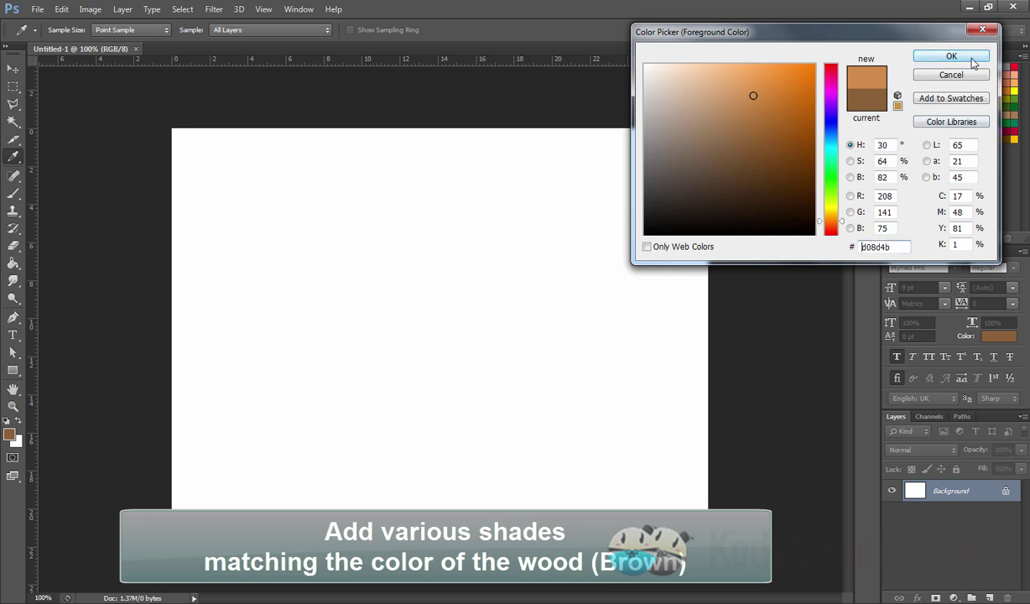
pyautogui.click(938, 58)
pyautogui.press('m')
pyautogui.rightClick(265, 202)
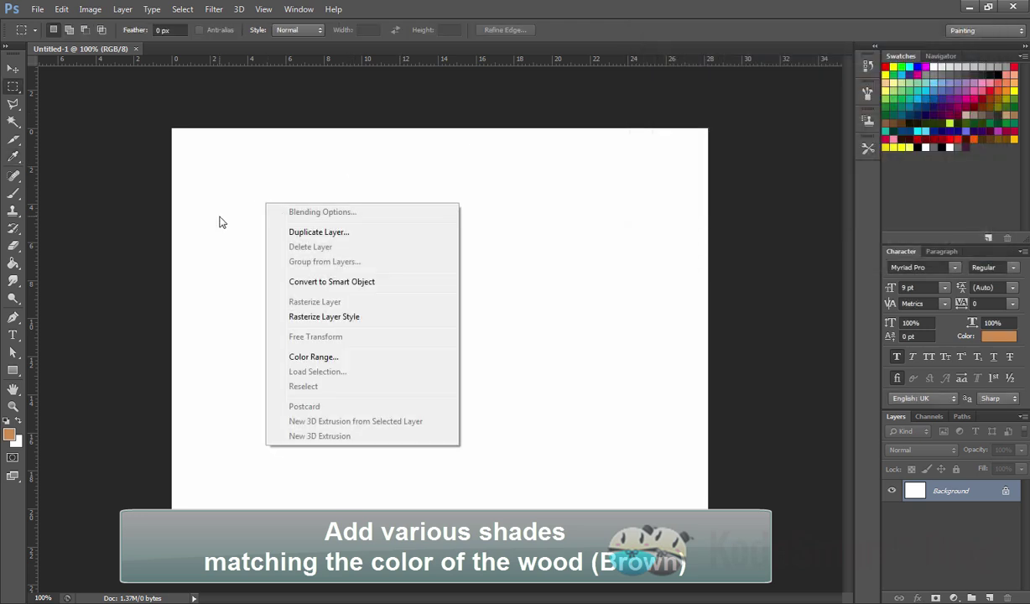
pyautogui.click(17, 74)
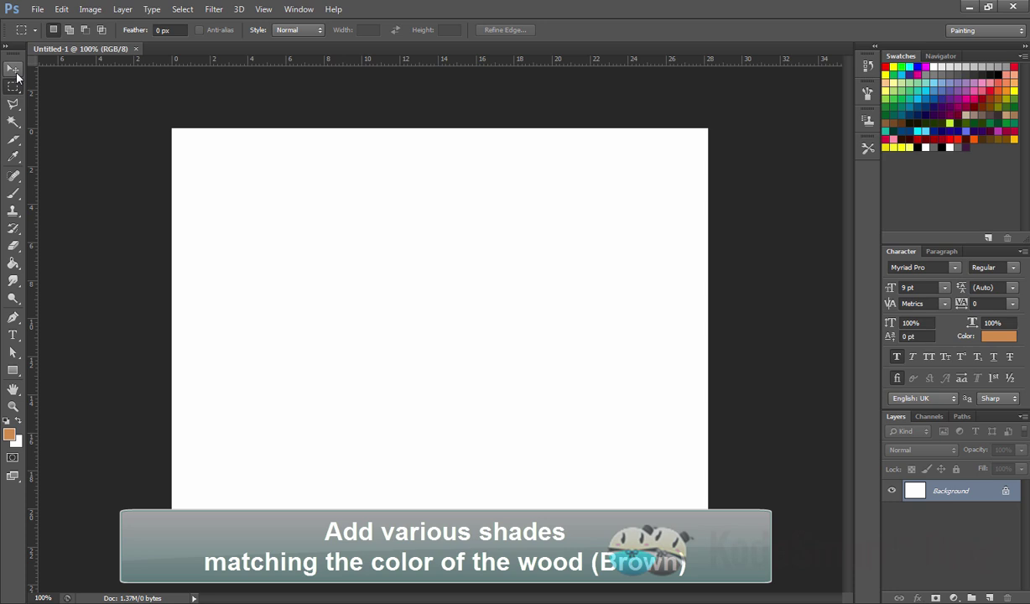
pyautogui.click(16, 195)
pyautogui.rightClick(427, 267)
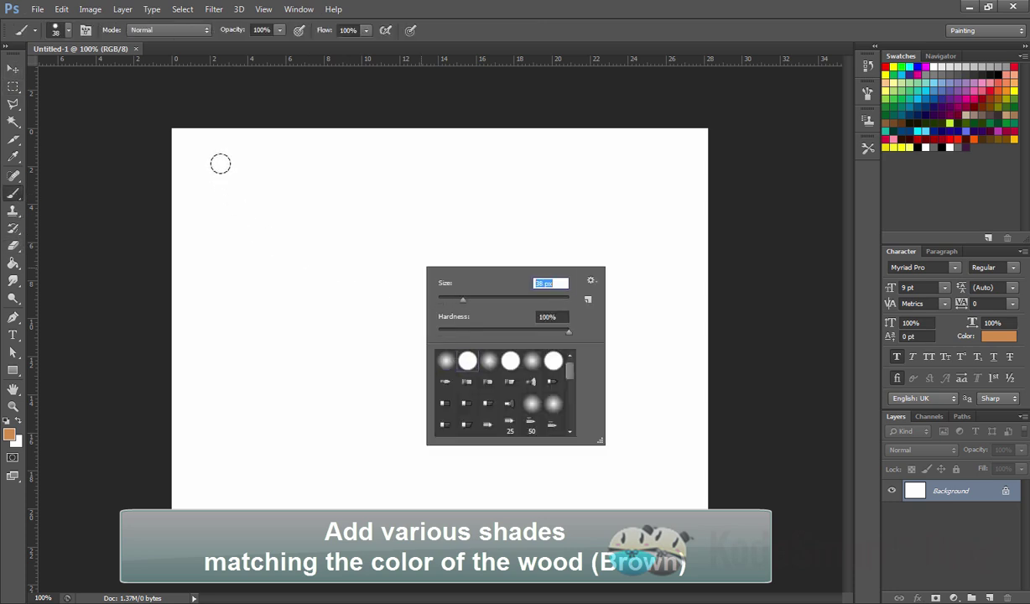
pyautogui.click(262, 153)
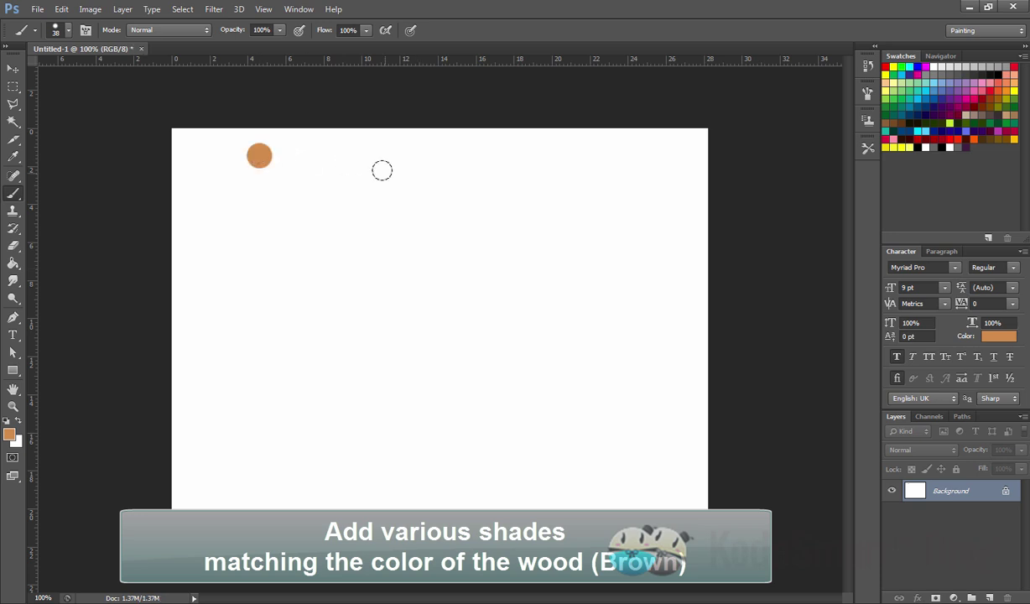
# Paint a darker brown dot and a deep brown dot to the left of the tan dot
pyautogui.click(10, 434)
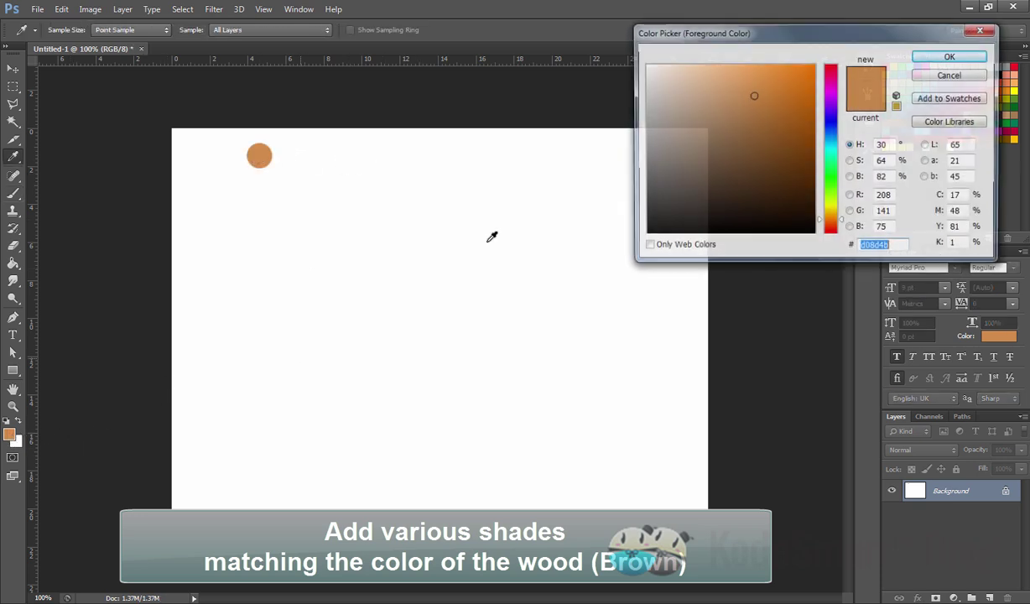
pyautogui.click(783, 115)
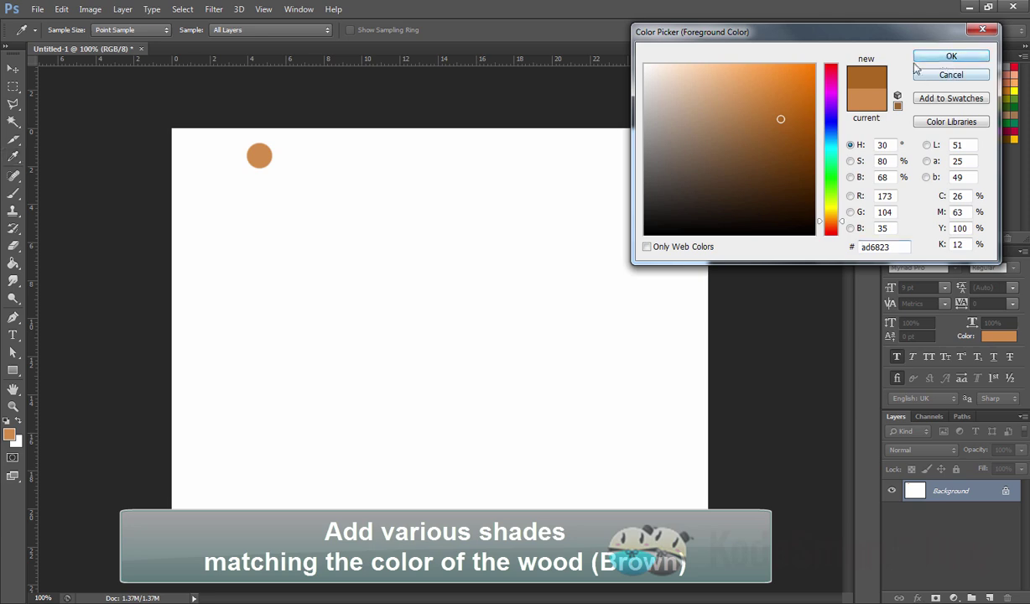
pyautogui.click(938, 56)
pyautogui.click(223, 155)
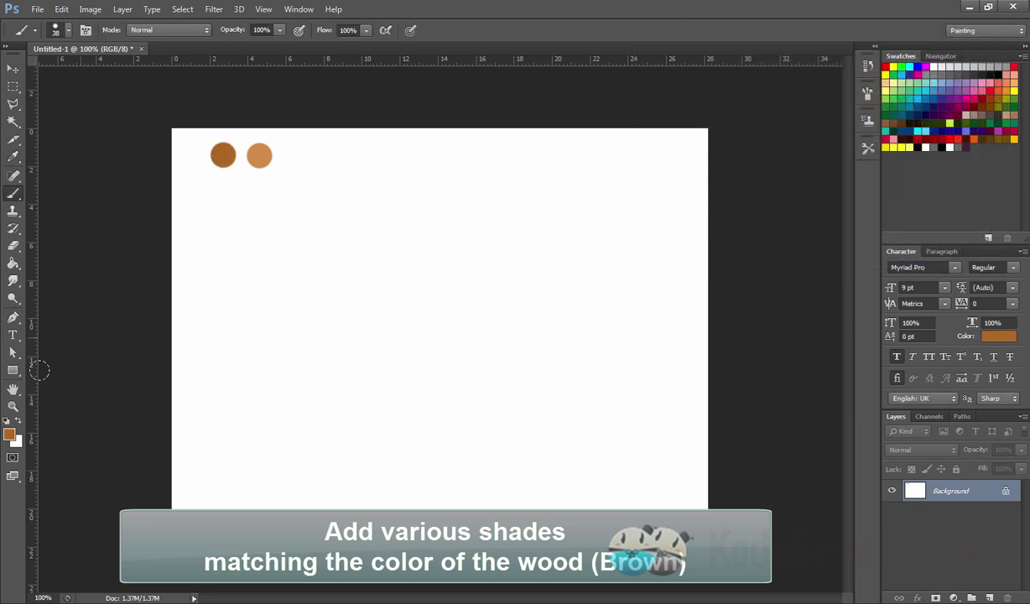
pyautogui.click(11, 435)
pyautogui.moveTo(804, 159); pyautogui.dragTo(809, 167)
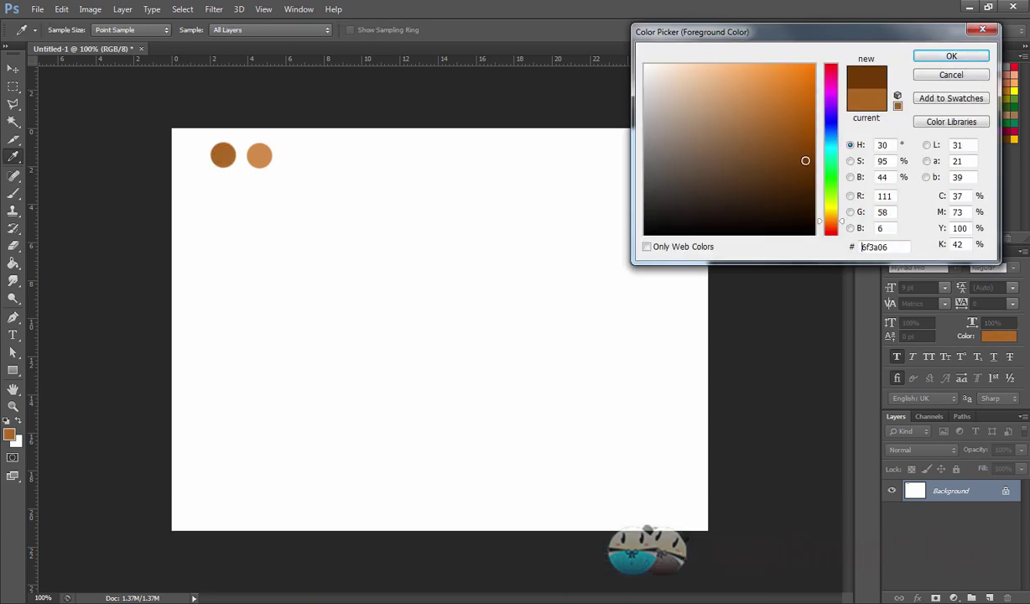
pyautogui.click(952, 56)
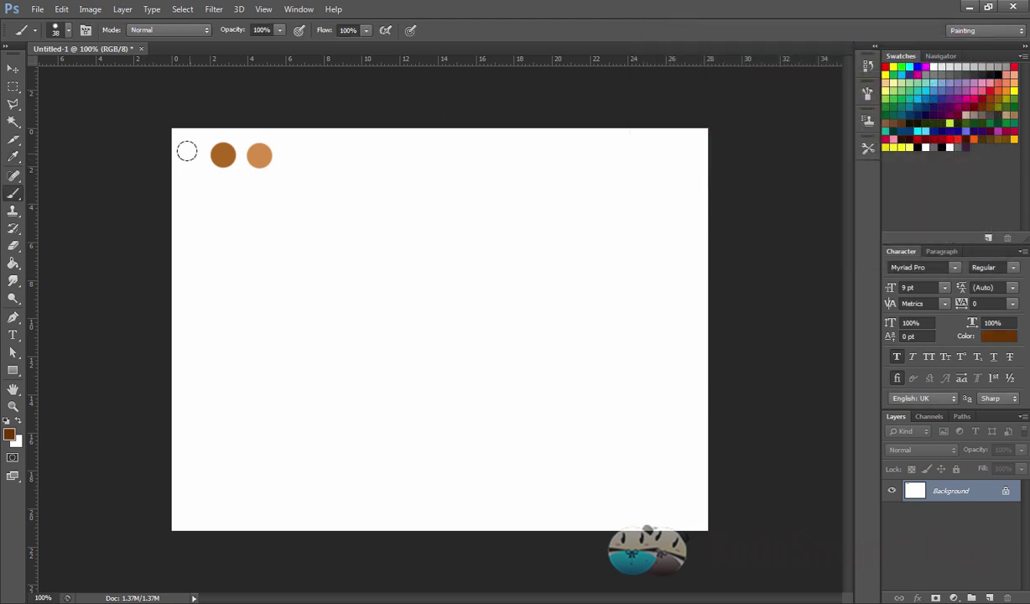
pyautogui.click(190, 154)
# Paint a pale peach dot and a very pale peach (ffeede) dot to the right of the tan dot
pyautogui.click(12, 436)
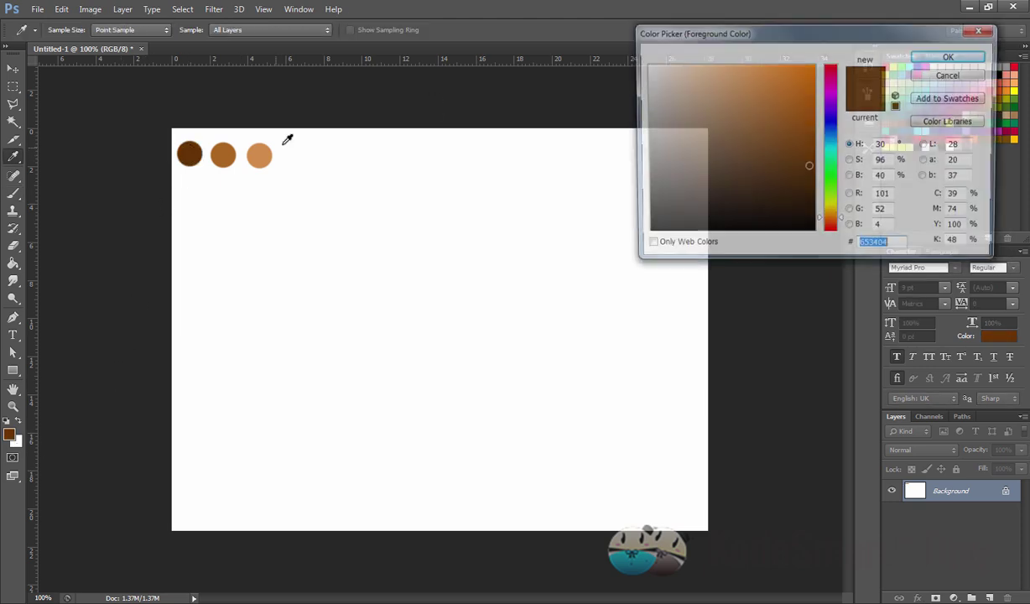
pyautogui.click(260, 155)
pyautogui.click(694, 66)
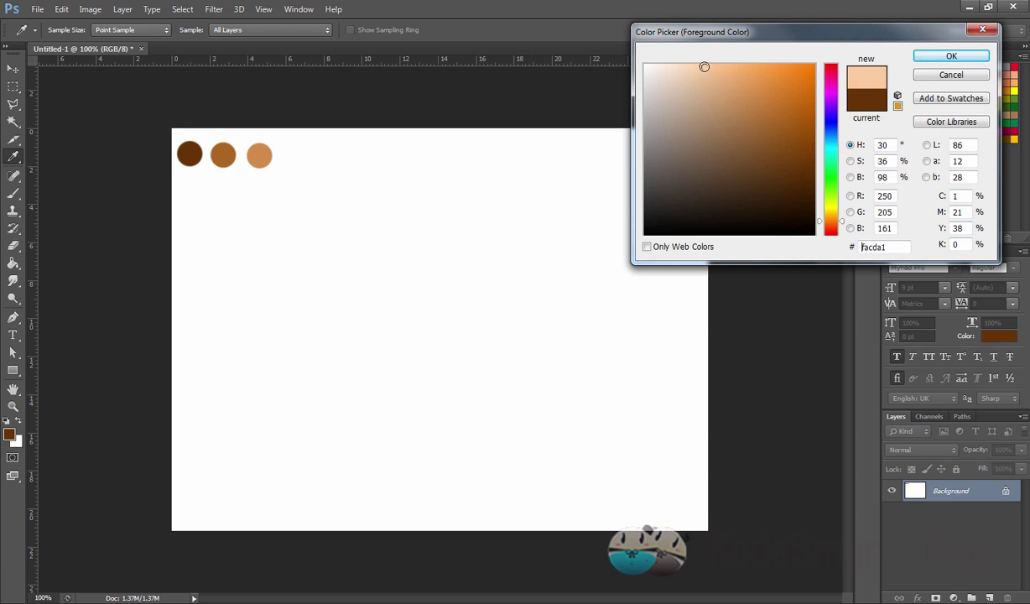
pyautogui.click(951, 57)
pyautogui.press('b')
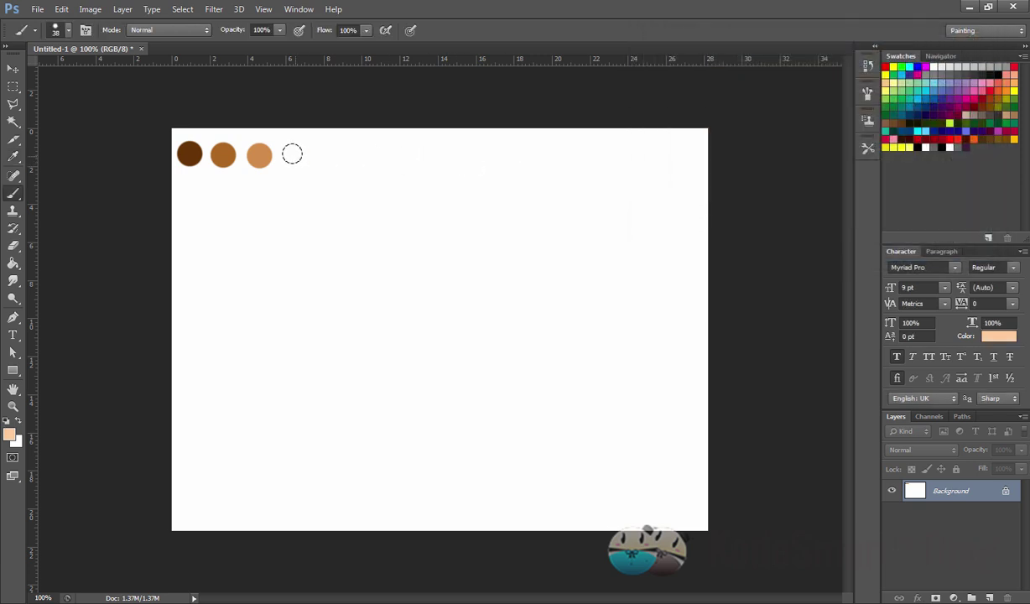
pyautogui.click(295, 155)
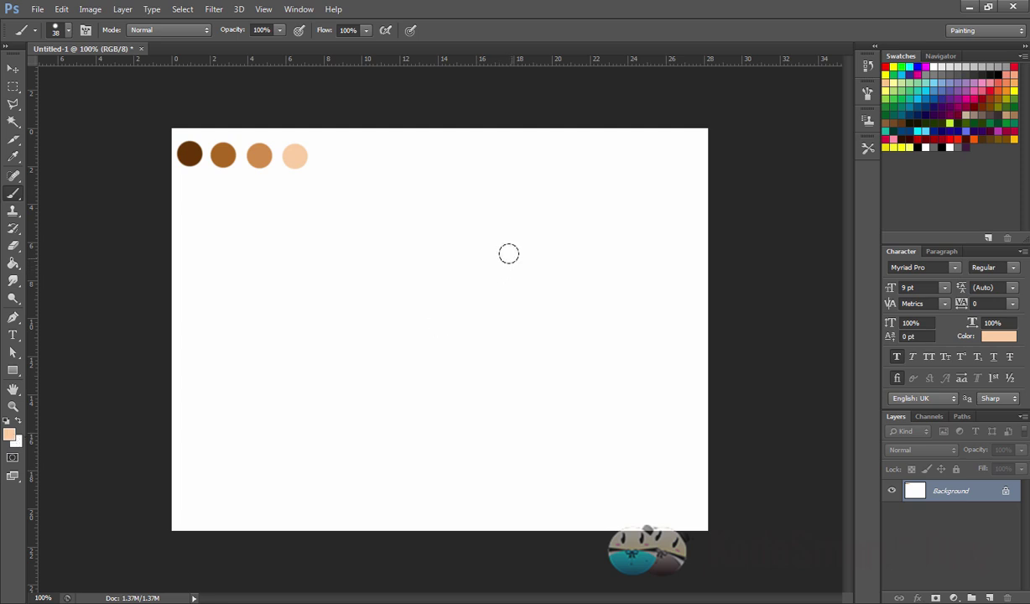
pyautogui.click(10, 433)
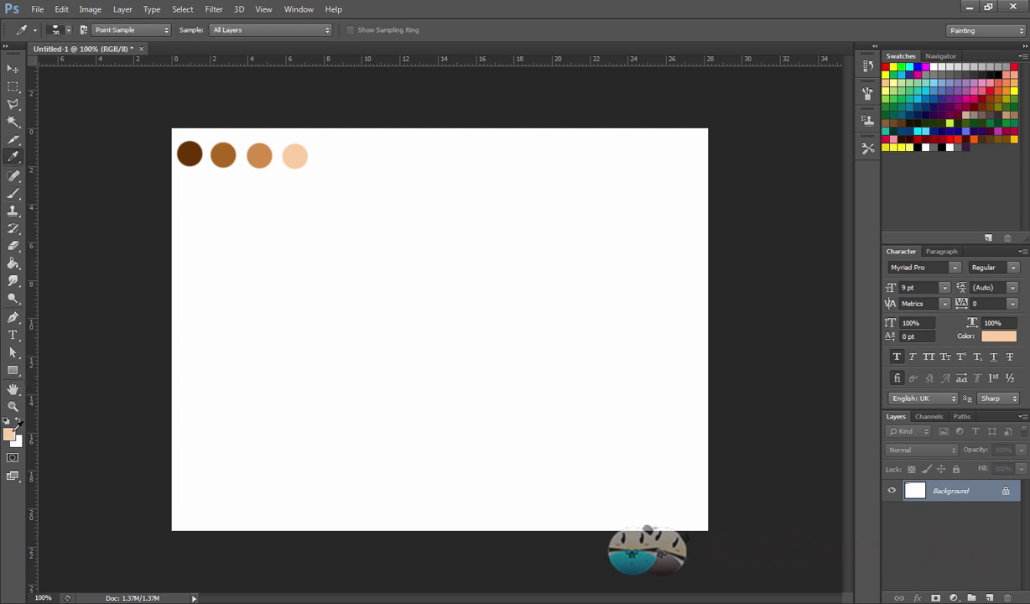
pyautogui.click(665, 65)
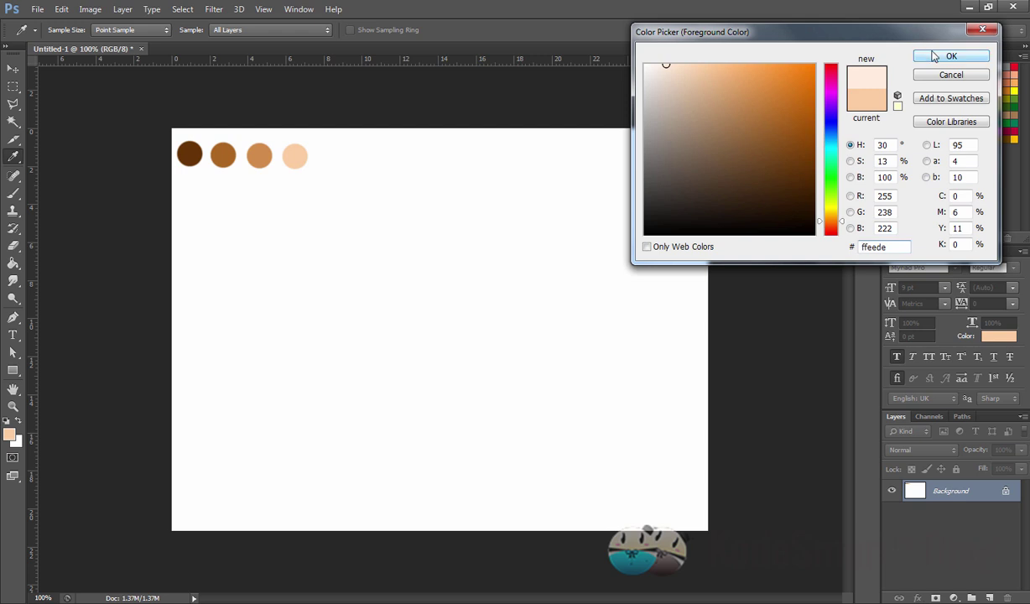
pyautogui.click(952, 55)
pyautogui.click(335, 155)
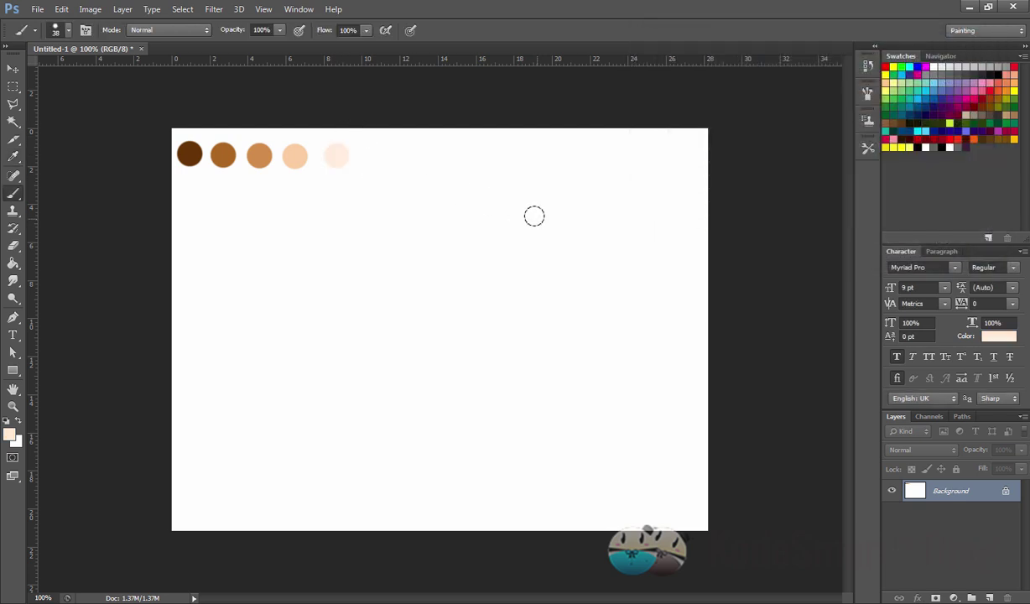
# Convert the background to Layer 0 and cut the five dots onto a new Layer 1
pyautogui.doubleClick(973, 492)
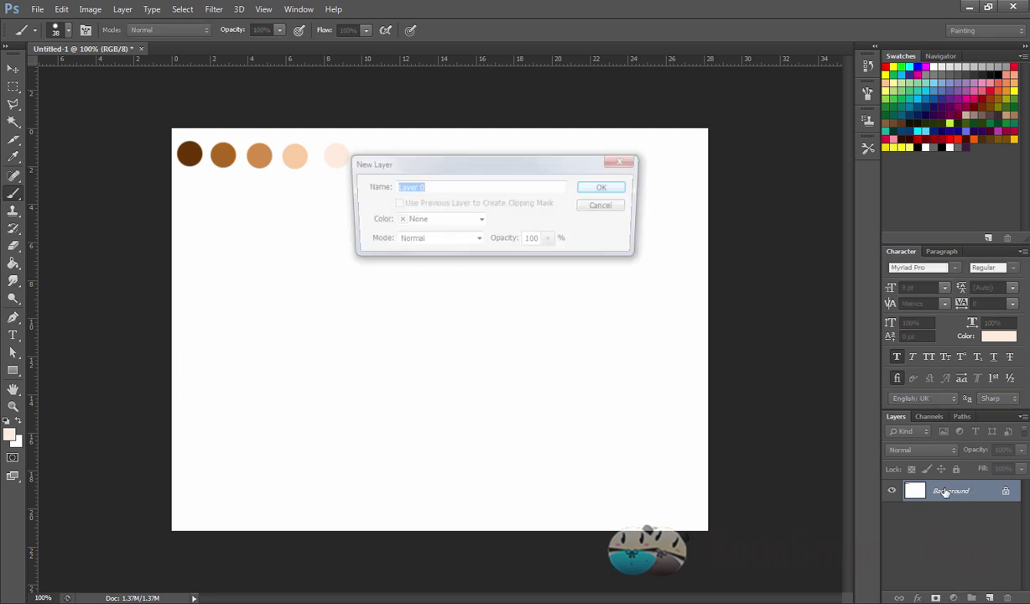
pyautogui.click(607, 187)
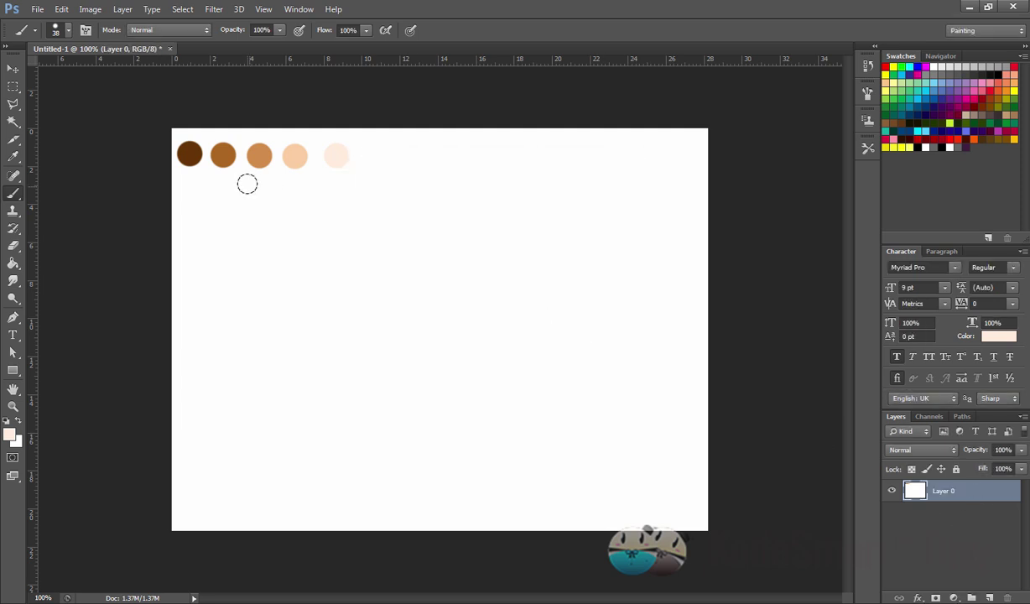
pyautogui.click(14, 86)
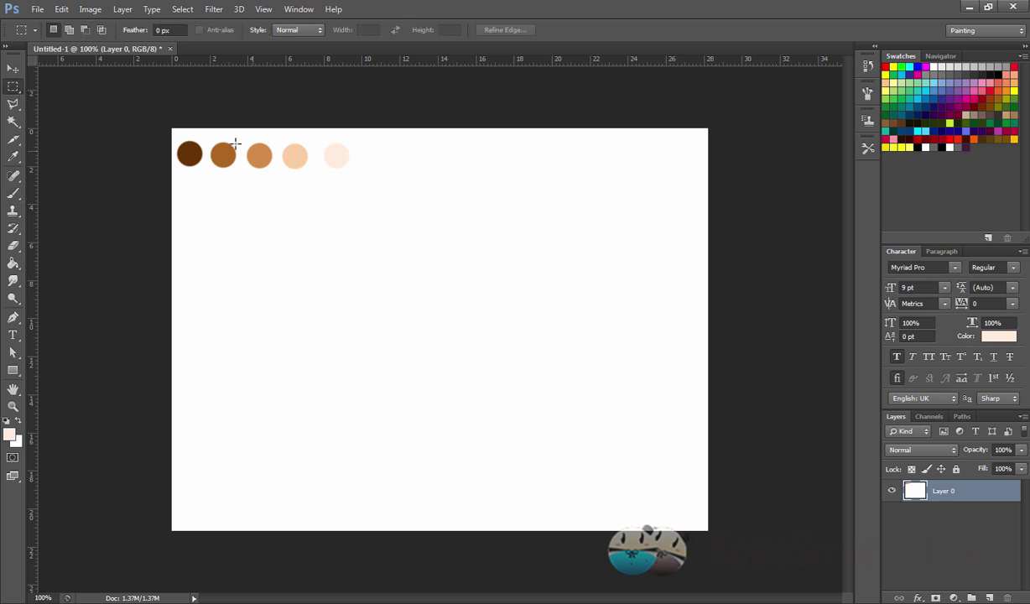
pyautogui.moveTo(172, 128); pyautogui.dragTo(377, 178)
pyautogui.press('Delete')
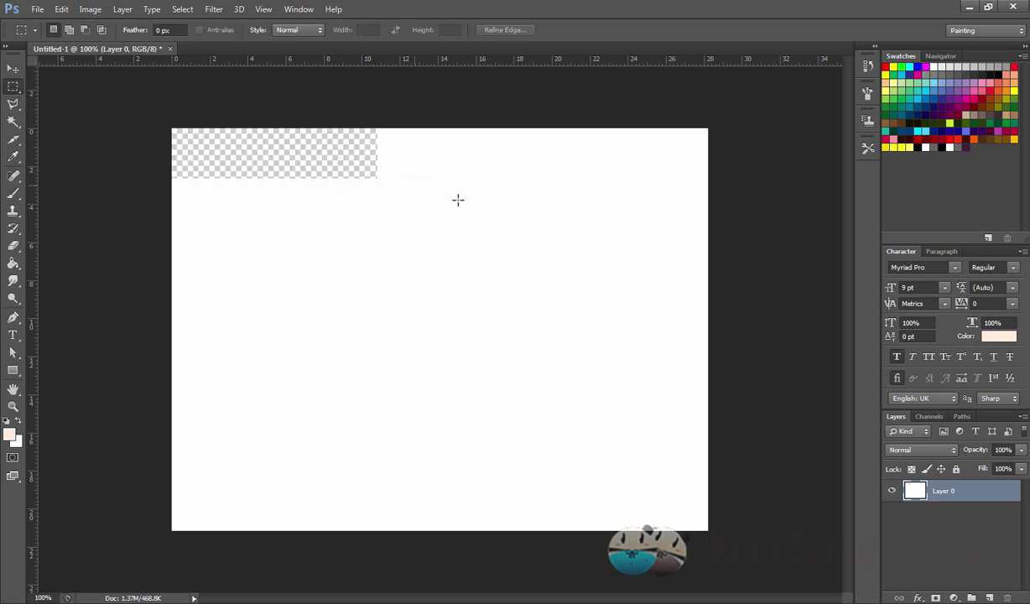
pyautogui.hotkey('ctrl', 'v')
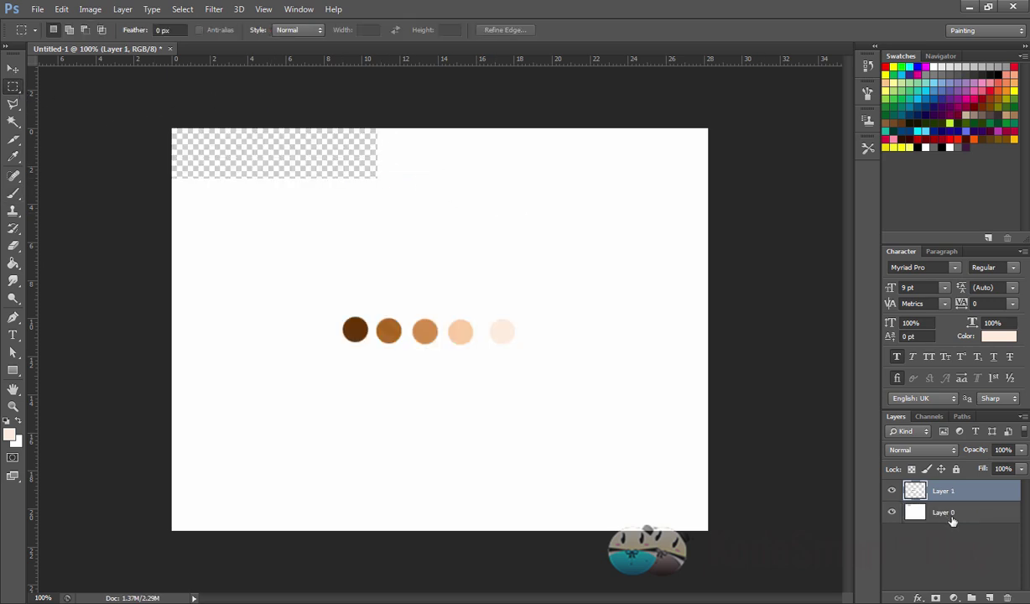
# Move the Layer 1 dots back to the canvas top-left corner
pyautogui.click(951, 515)
pyautogui.click(944, 491)
pyautogui.click(13, 69)
pyautogui.moveTo(428, 328)
pyautogui.mouseDown()
pyautogui.moveTo(300, 239)
pyautogui.moveTo(271, 143)
pyautogui.mouseUp()
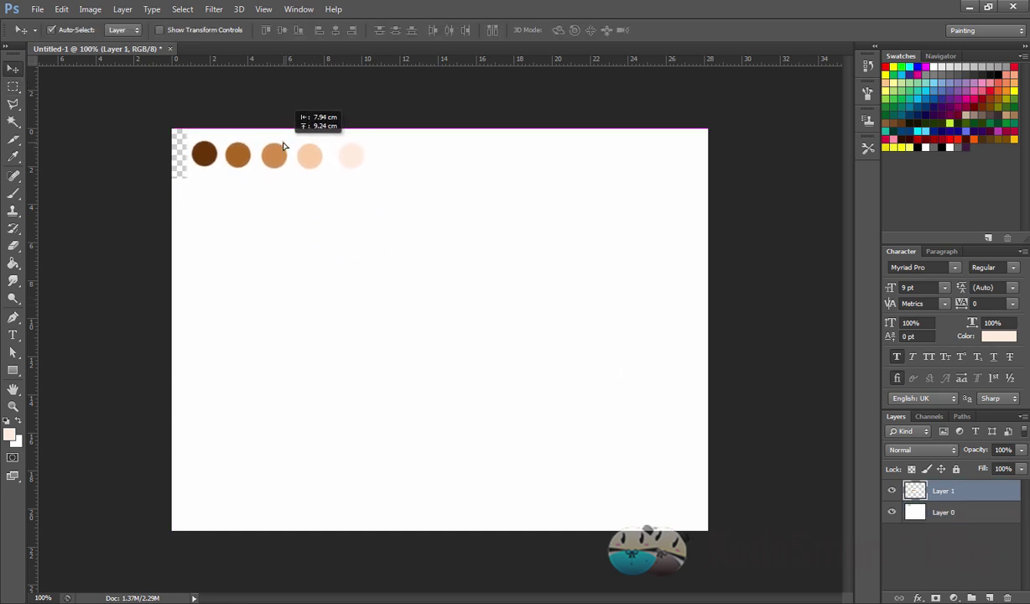
# Make Layer 0 active and sample medium brown #d08d4b from the third circle
pyautogui.click(965, 513)
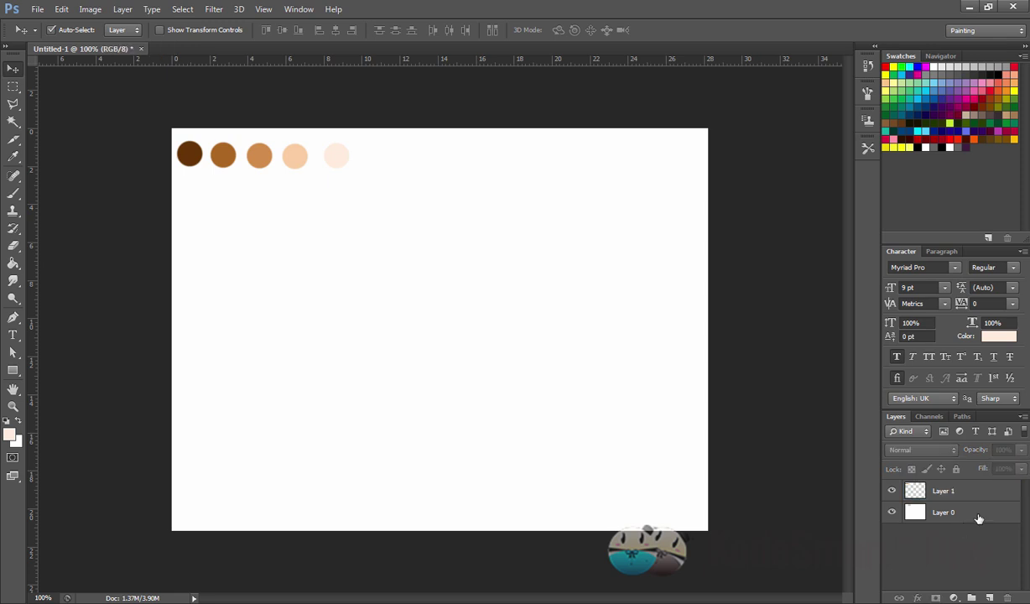
pyautogui.click(10, 433)
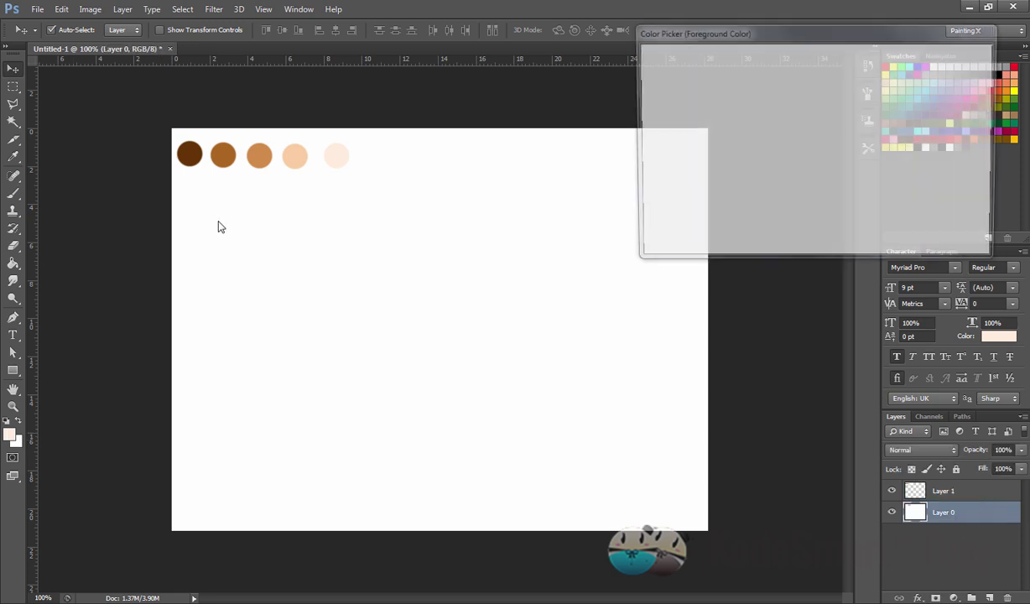
pyautogui.click(259, 154)
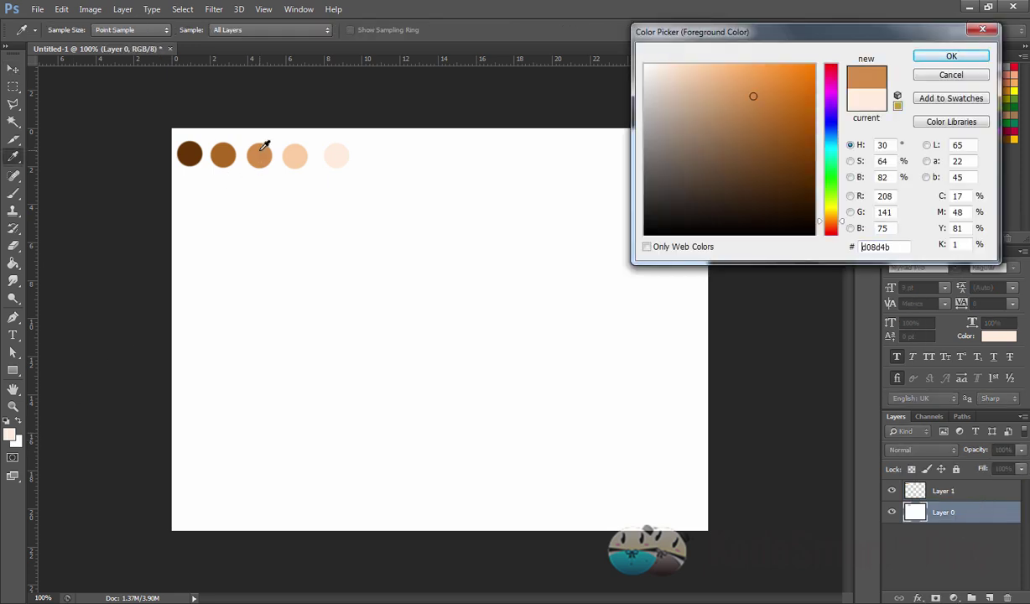
pyautogui.click(943, 55)
# Enlarge the brush to 226 px and paint all of Layer 0 solid brown
pyautogui.click(14, 194)
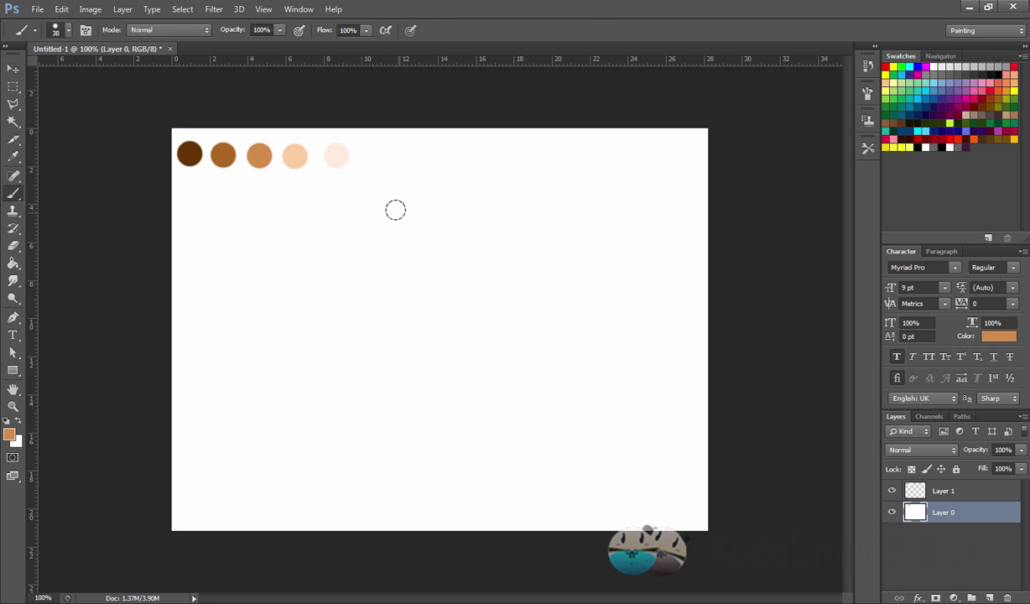
pyautogui.rightClick(399, 210)
pyautogui.click(202, 181)
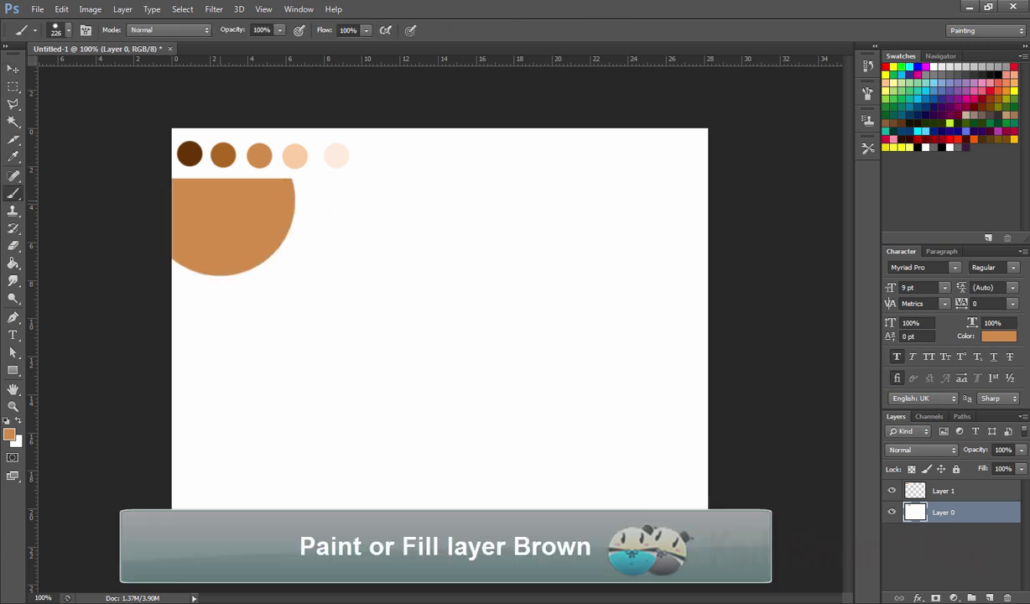
pyautogui.moveTo(371, 151)
pyautogui.mouseDown()
pyautogui.moveTo(533, 151)
pyautogui.moveTo(495, 336)
pyautogui.mouseUp()
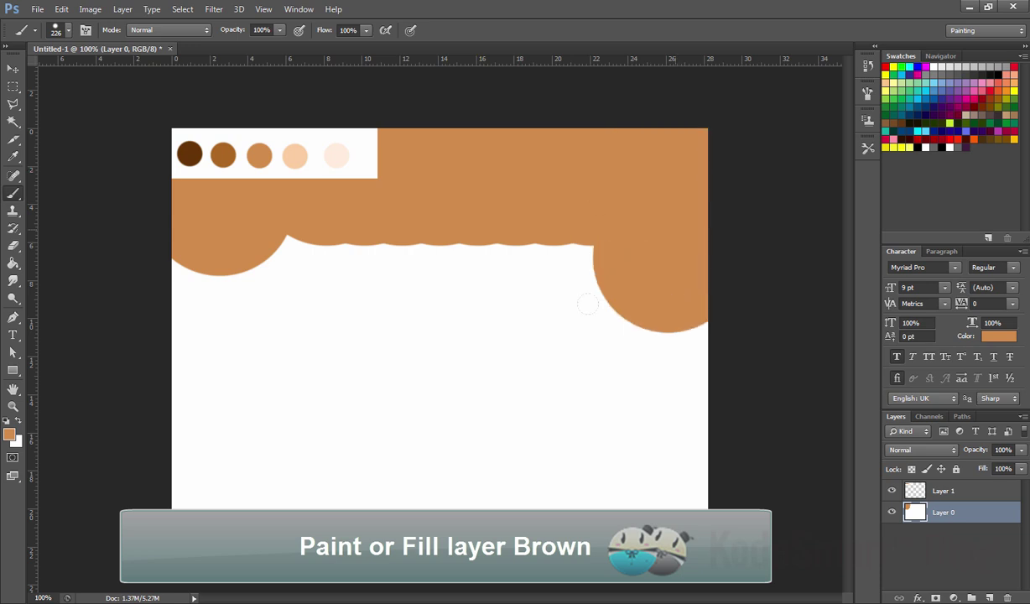
pyautogui.moveTo(394, 294)
pyautogui.mouseDown()
pyautogui.moveTo(352, 470)
pyautogui.moveTo(214, 401)
pyautogui.moveTo(198, 420)
pyautogui.moveTo(201, 336)
pyautogui.moveTo(193, 470)
pyautogui.mouseUp()
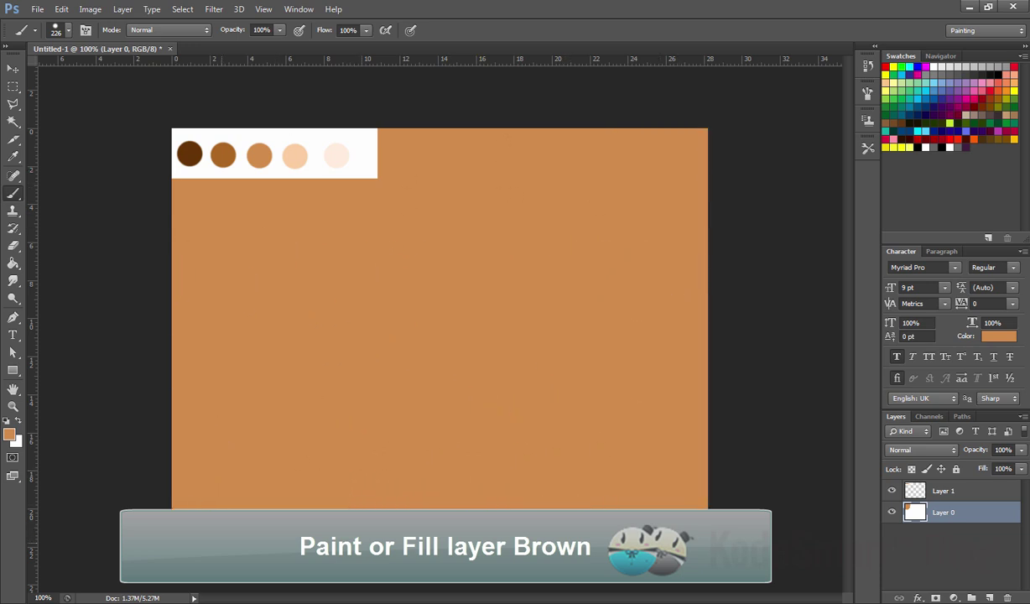
# Try the circles layer at 34% opacity, then restore it to 100%
pyautogui.click(944, 491)
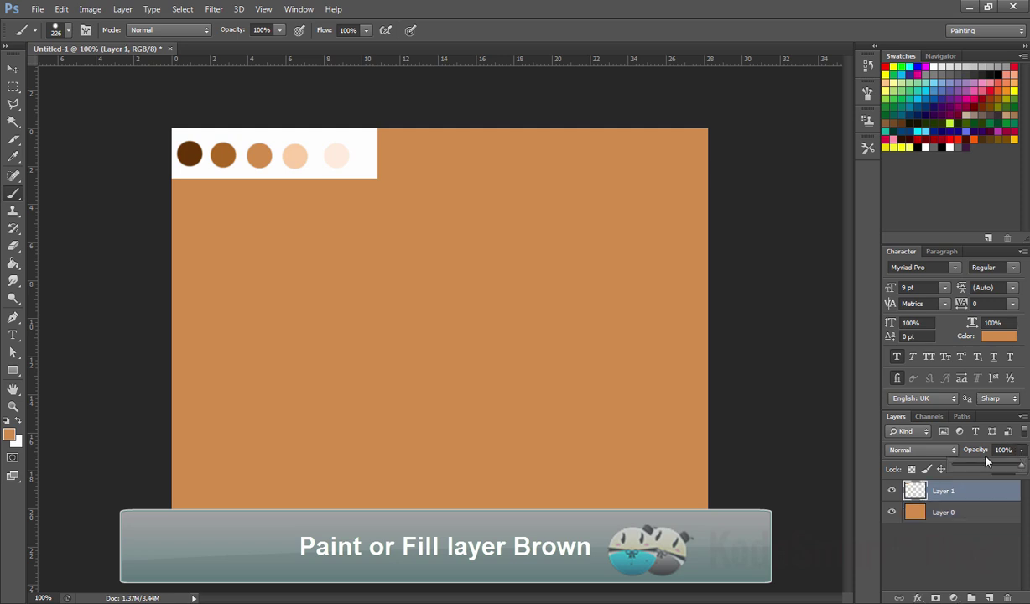
pyautogui.click(1021, 450)
pyautogui.moveTo(1015, 467); pyautogui.dragTo(957, 467)
pyautogui.click(957, 513)
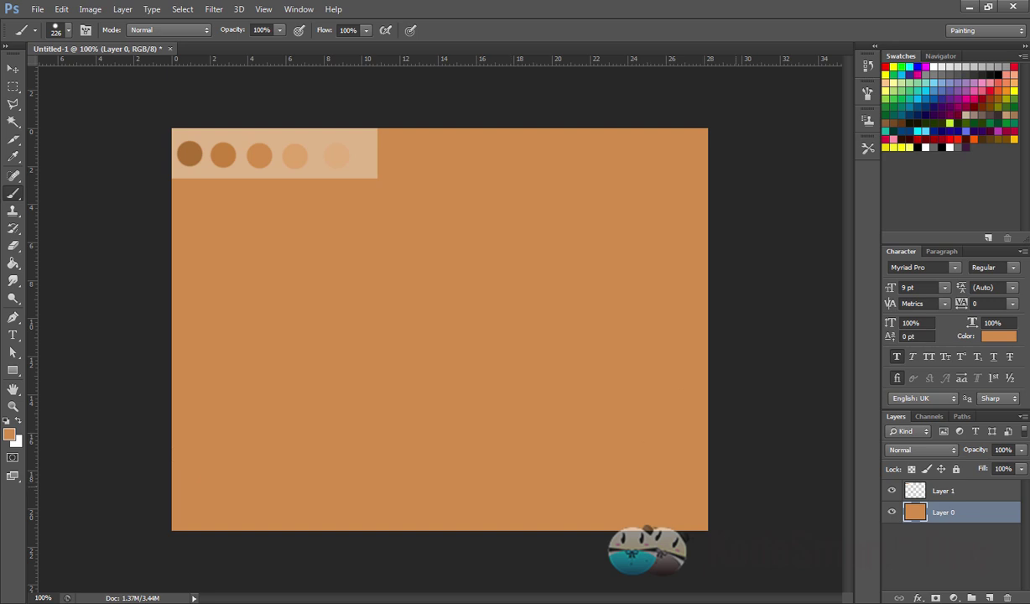
pyautogui.click(968, 494)
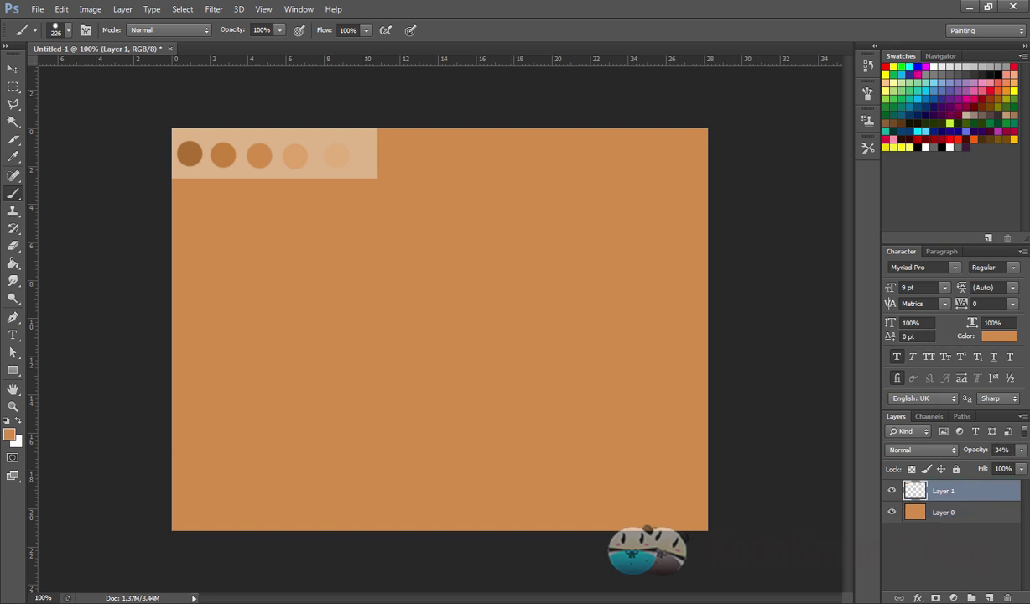
pyautogui.click(1022, 451)
pyautogui.moveTo(978, 466); pyautogui.dragTo(1025, 466)
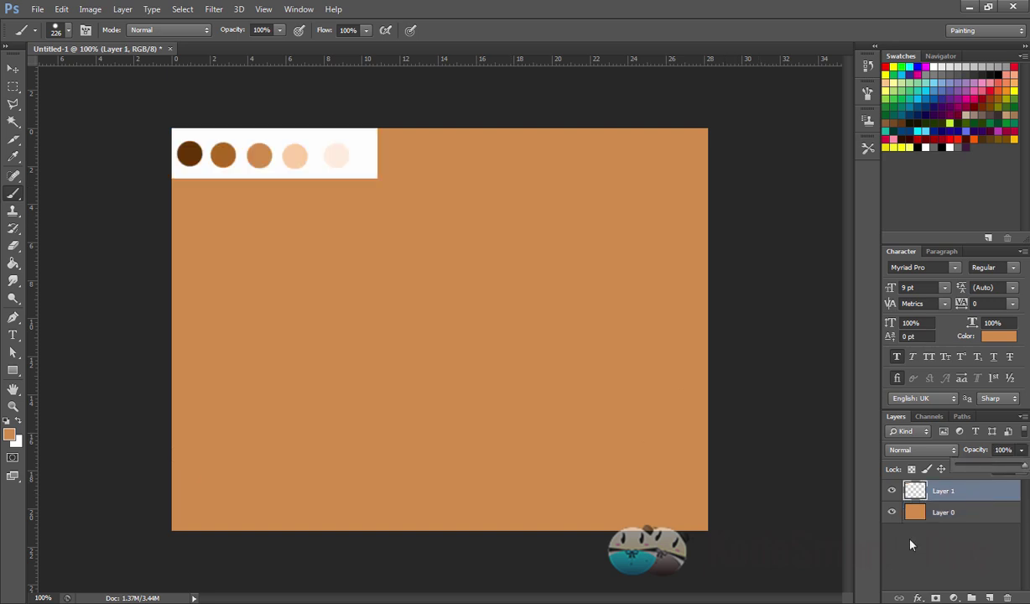
pyautogui.click(965, 513)
pyautogui.click(923, 492)
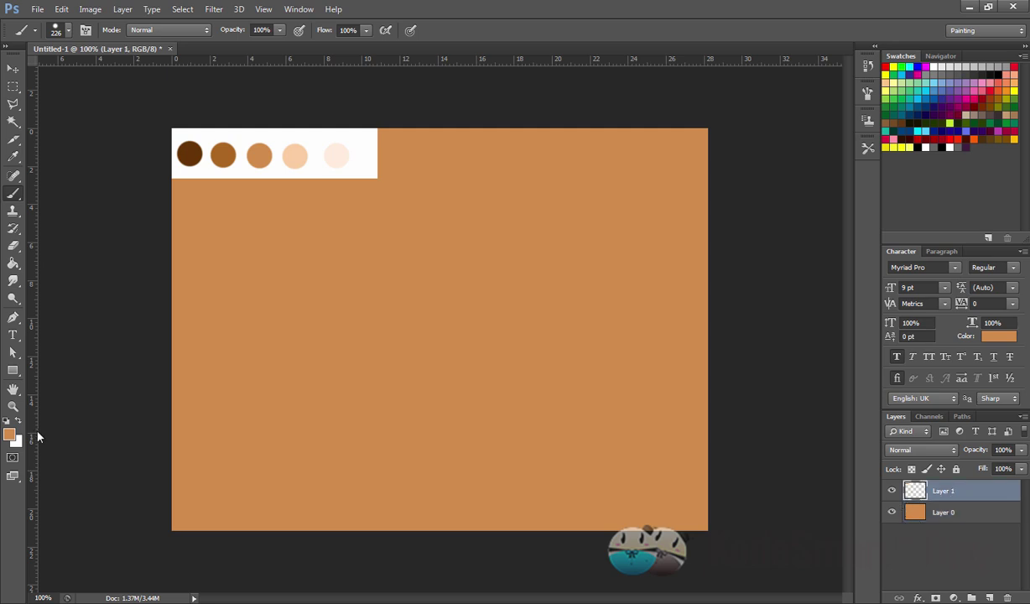
# Sample the second circle's darker brown, hide Layer 1, and set a 15 px brush on Layer 0
pyautogui.click(10, 435)
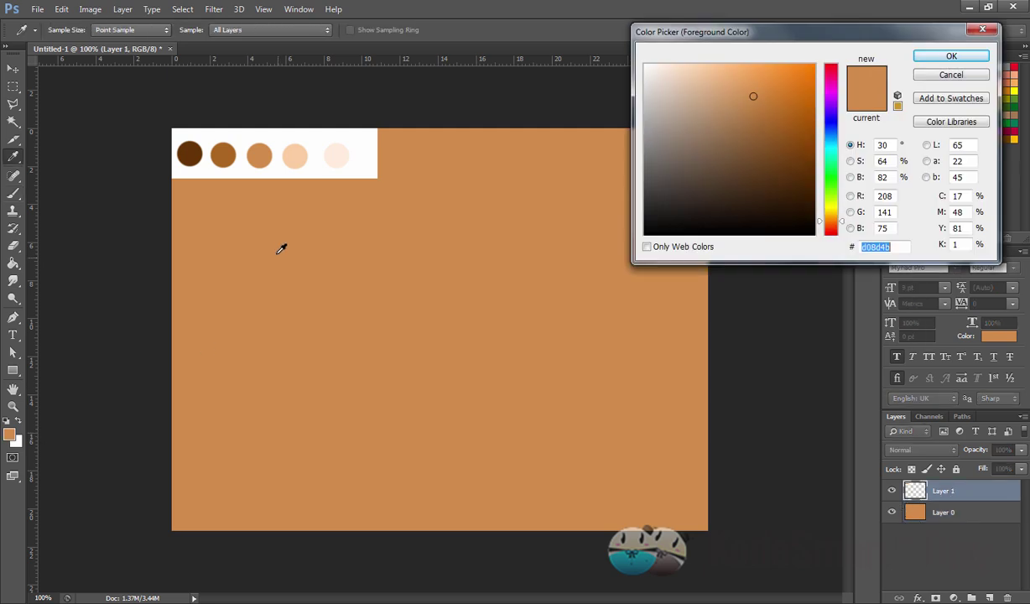
pyautogui.click(224, 150)
pyautogui.click(935, 57)
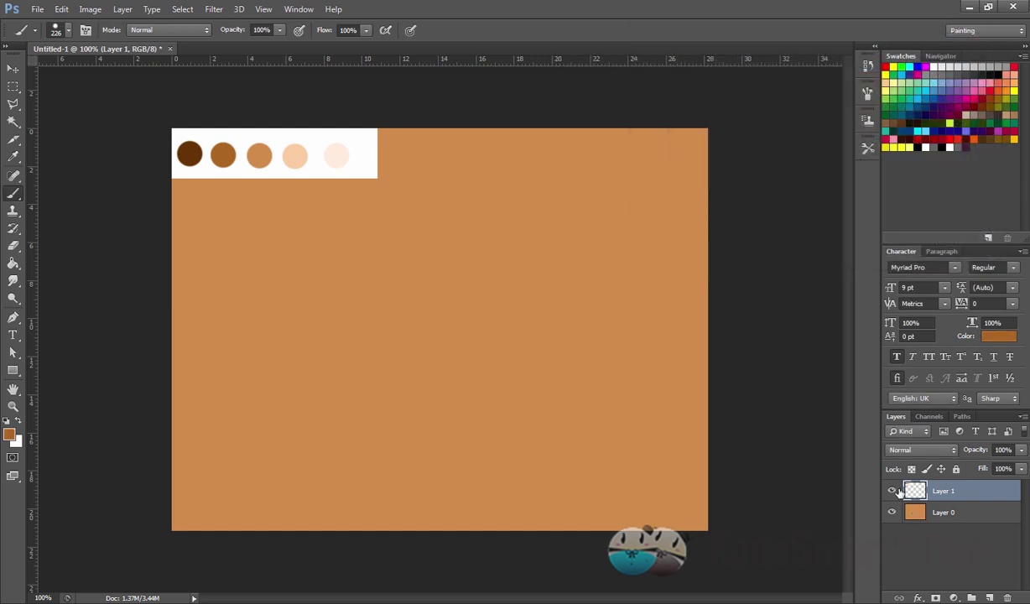
pyautogui.click(891, 492)
pyautogui.click(943, 512)
pyautogui.rightClick(314, 350)
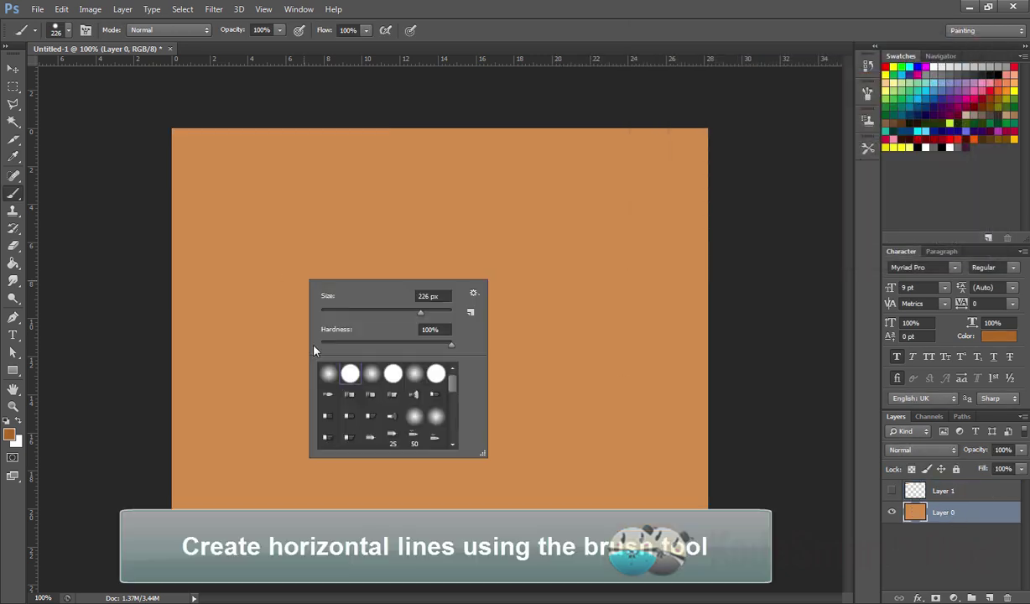
pyautogui.click(327, 313)
pyautogui.click(192, 394)
# Paint thin dark brown vertical grain lines across the left and middle of the canvas
pyautogui.moveTo(192, 394)
pyautogui.mouseDown()
pyautogui.moveTo(195, 507)
pyautogui.moveTo(241, 506)
pyautogui.mouseUp()
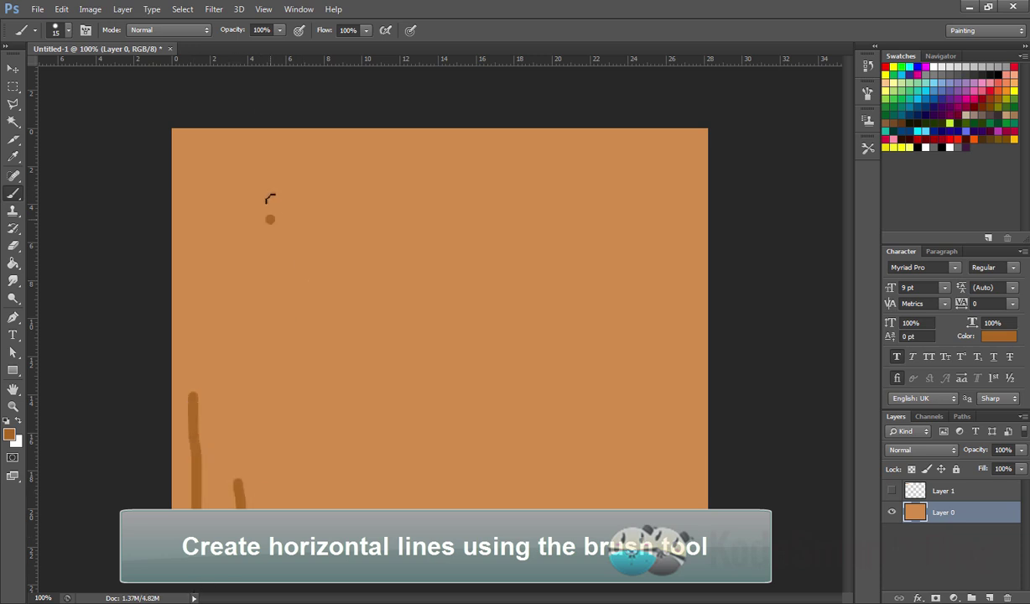
pyautogui.moveTo(270, 219); pyautogui.dragTo(264, 117)
pyautogui.moveTo(234, 176); pyautogui.dragTo(227, 75)
pyautogui.moveTo(188, 185); pyautogui.dragTo(176, 117)
pyautogui.moveTo(366, 341)
pyautogui.mouseDown()
pyautogui.moveTo(382, 103)
pyautogui.moveTo(363, 509)
pyautogui.mouseUp()
pyautogui.hotkey('ctrl', 'z')
pyautogui.moveTo(360, 126); pyautogui.dragTo(371, 430)
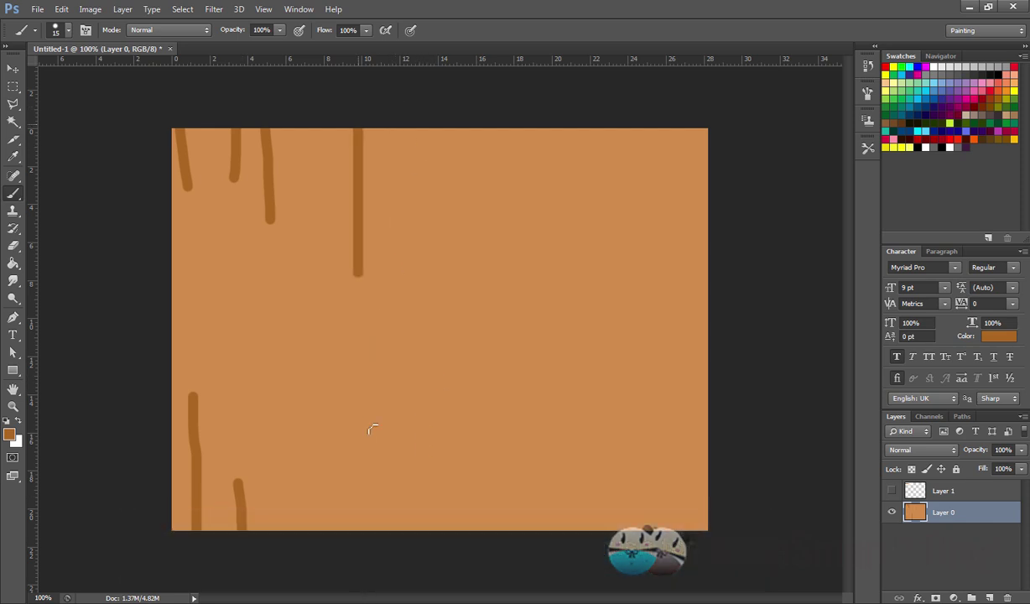
pyautogui.moveTo(428, 399); pyautogui.dragTo(417, 529)
pyautogui.moveTo(472, 284); pyautogui.dragTo(489, 113)
pyautogui.moveTo(580, 176); pyautogui.dragTo(592, 114)
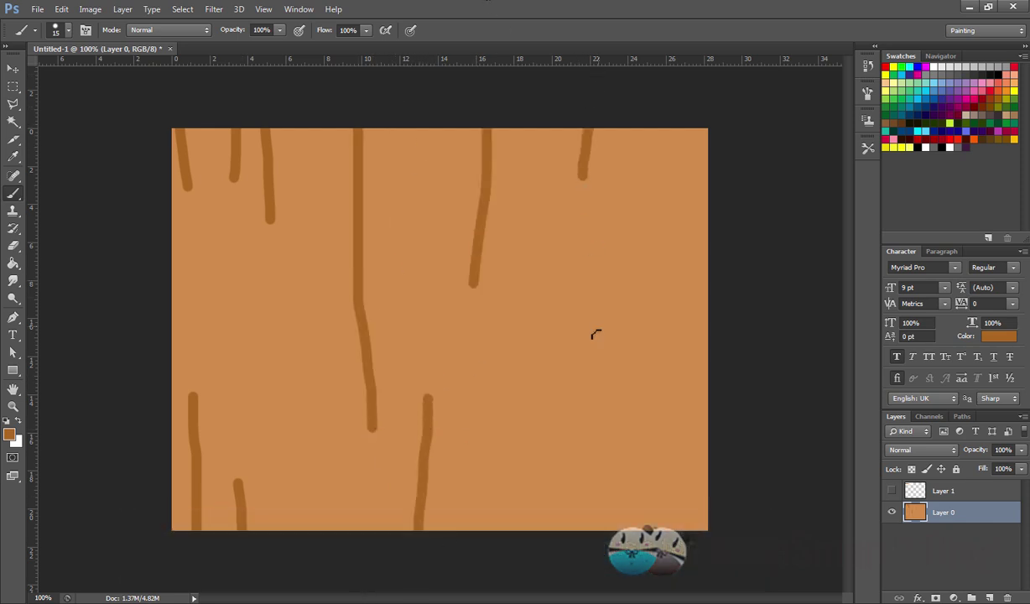
# Add more dark brown vertical grain lines across the right side and remaining gaps
pyautogui.moveTo(517, 321); pyautogui.dragTo(501, 499)
pyautogui.moveTo(598, 442); pyautogui.dragTo(588, 535)
pyautogui.moveTo(674, 529); pyautogui.dragTo(664, 224)
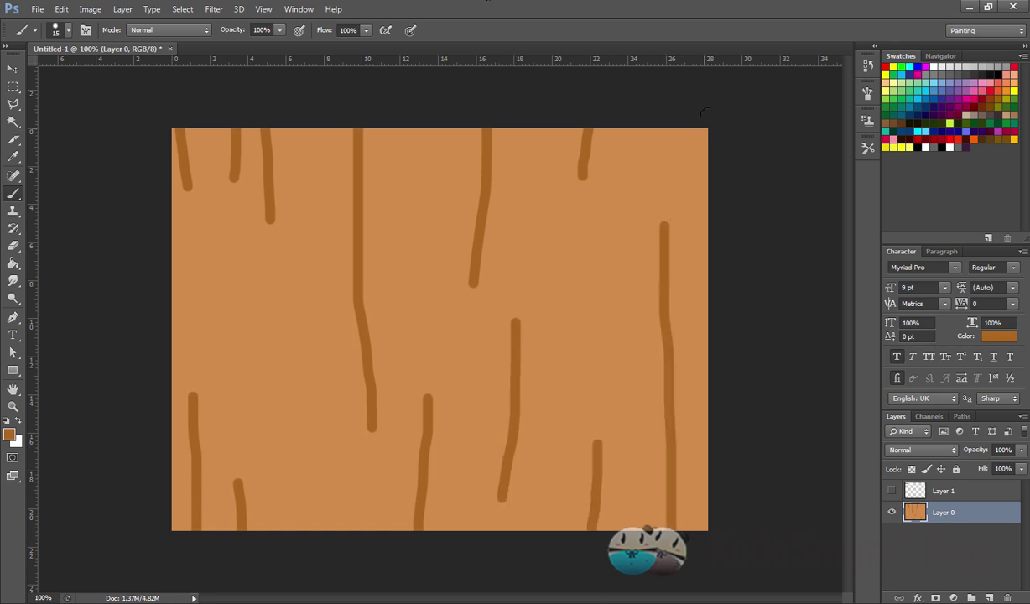
pyautogui.moveTo(699, 124); pyautogui.dragTo(690, 312)
pyautogui.moveTo(604, 253); pyautogui.dragTo(605, 390)
pyautogui.moveTo(269, 294); pyautogui.dragTo(268, 435)
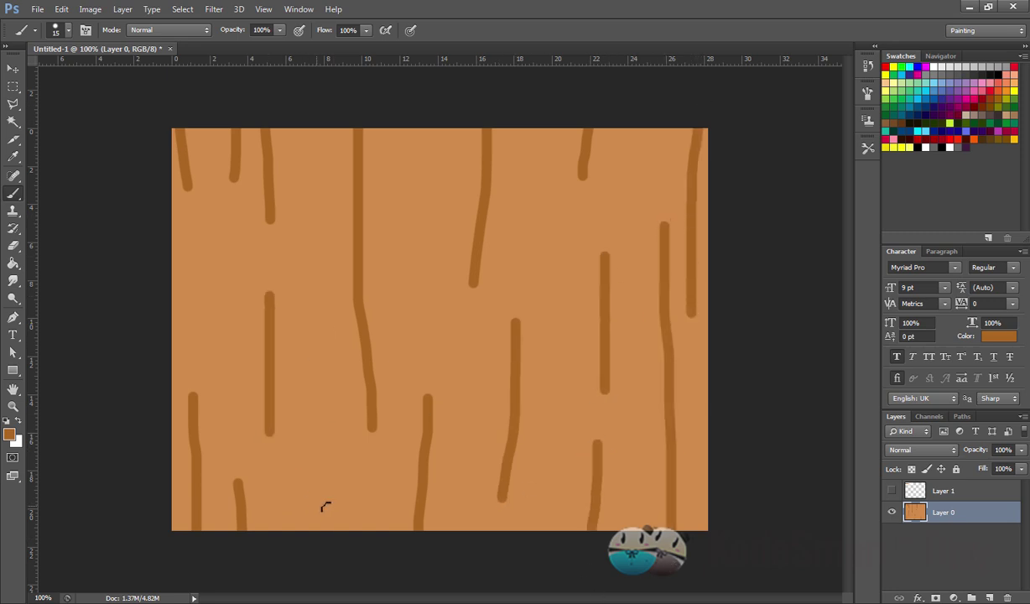
pyautogui.moveTo(327, 504); pyautogui.dragTo(321, 530)
pyautogui.moveTo(191, 245)
pyautogui.mouseDown()
pyautogui.moveTo(179, 273)
pyautogui.moveTo(225, 373)
pyautogui.mouseUp()
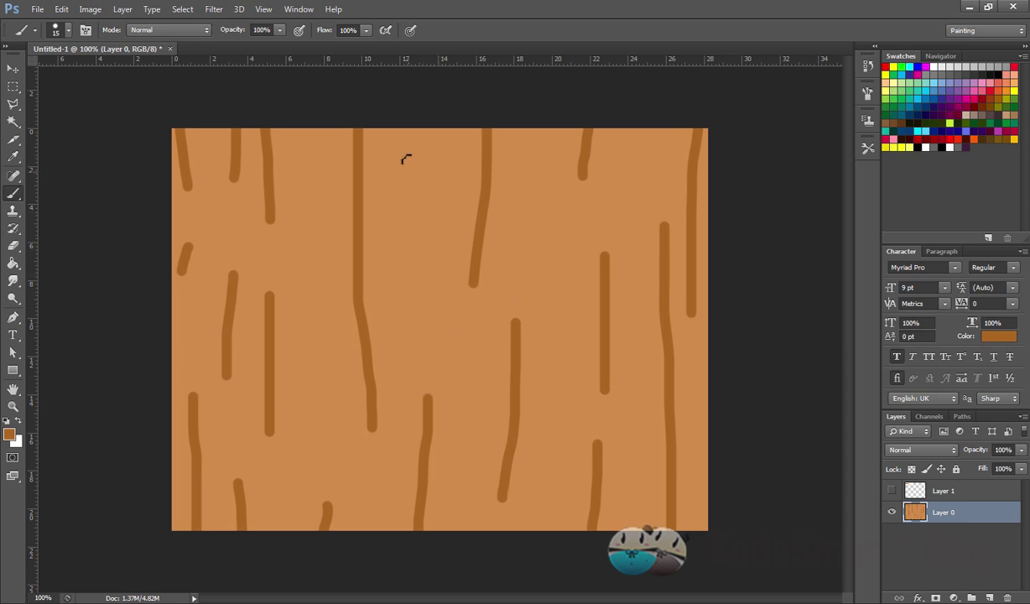
pyautogui.moveTo(406, 159); pyautogui.dragTo(407, 252)
pyautogui.moveTo(547, 202); pyautogui.dragTo(544, 233)
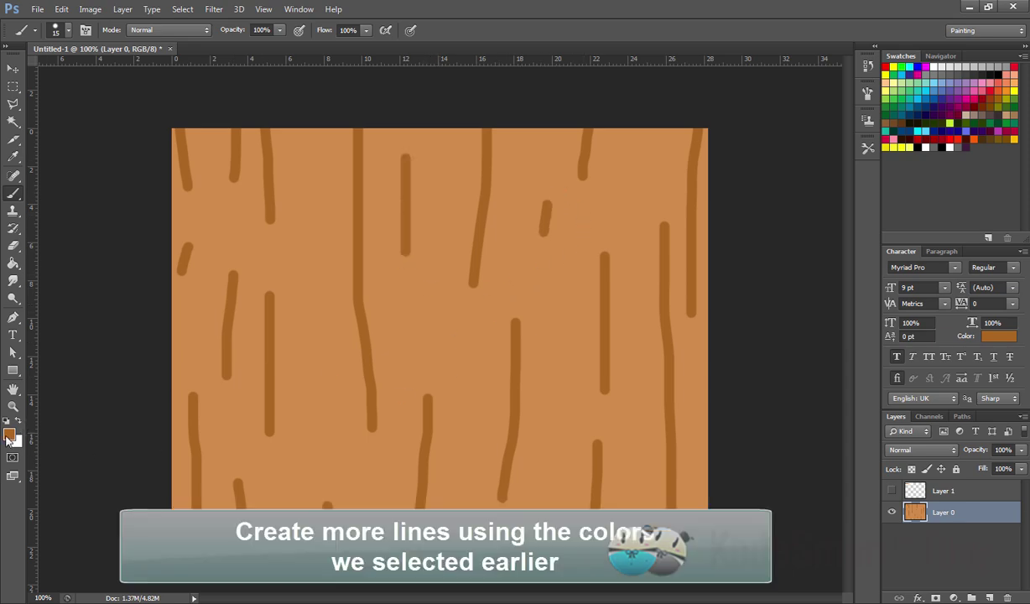
# Show the colour circles again and sample light peach fbcea2 from the fourth circle
pyautogui.click(8, 435)
pyautogui.click(923, 56)
pyautogui.click(8, 435)
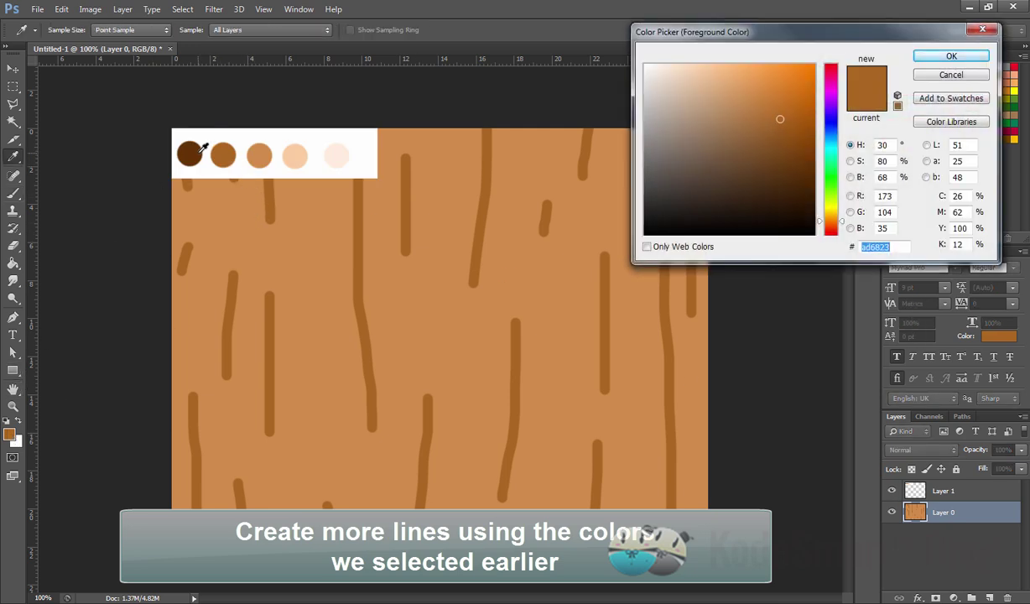
pyautogui.click(296, 154)
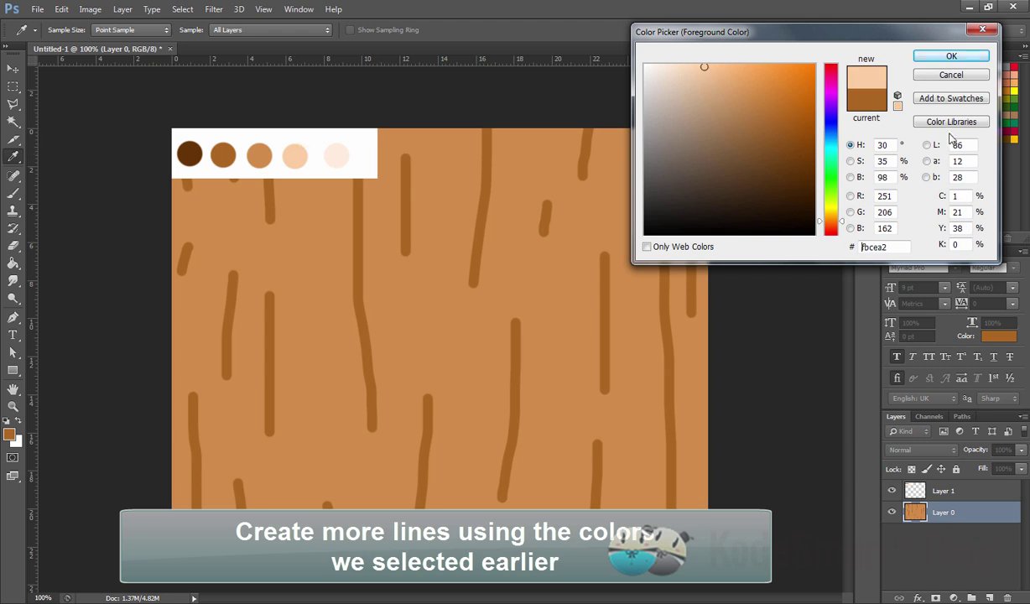
pyautogui.click(932, 56)
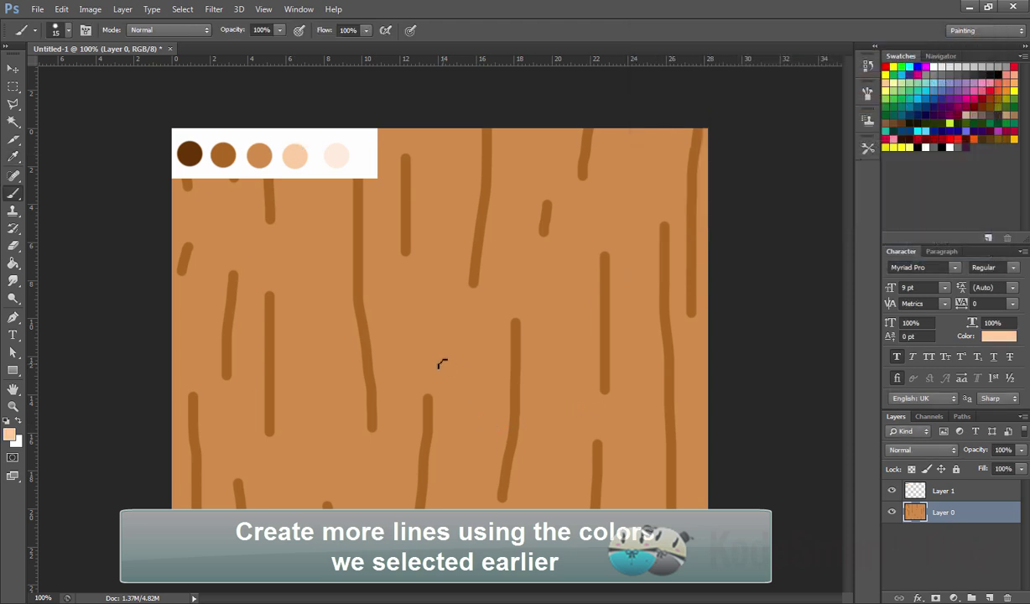
# Paint light peach highlight streaks among the brown grain lines across the canvas
pyautogui.moveTo(443, 362); pyautogui.dragTo(442, 502)
pyautogui.moveTo(527, 456); pyautogui.dragTo(523, 304)
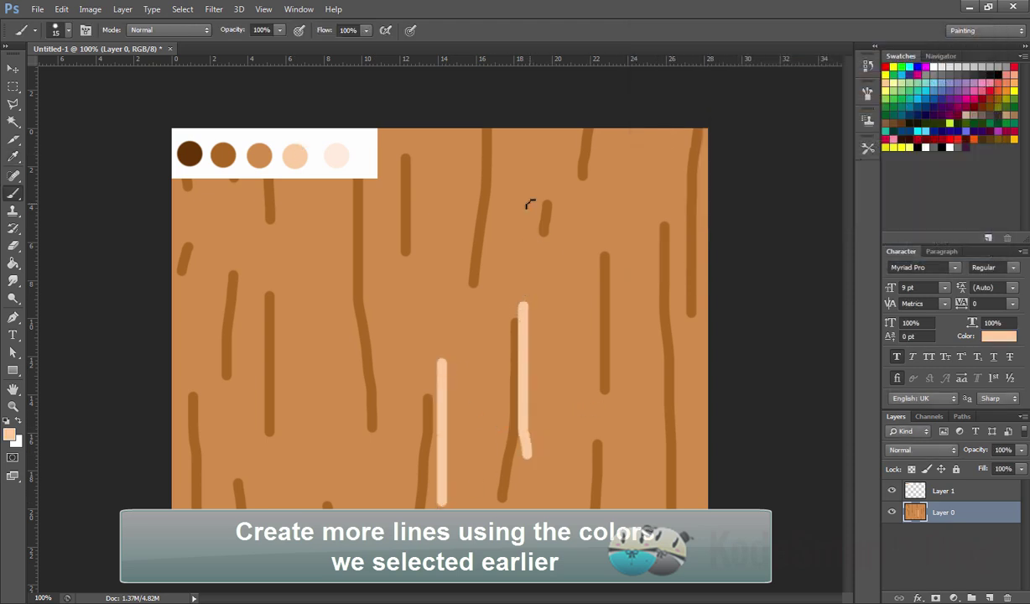
pyautogui.moveTo(532, 208); pyautogui.dragTo(536, 229)
pyautogui.moveTo(422, 179); pyautogui.dragTo(409, 257)
pyautogui.moveTo(386, 332)
pyautogui.mouseDown()
pyautogui.moveTo(380, 278)
pyautogui.moveTo(350, 446)
pyautogui.mouseUp()
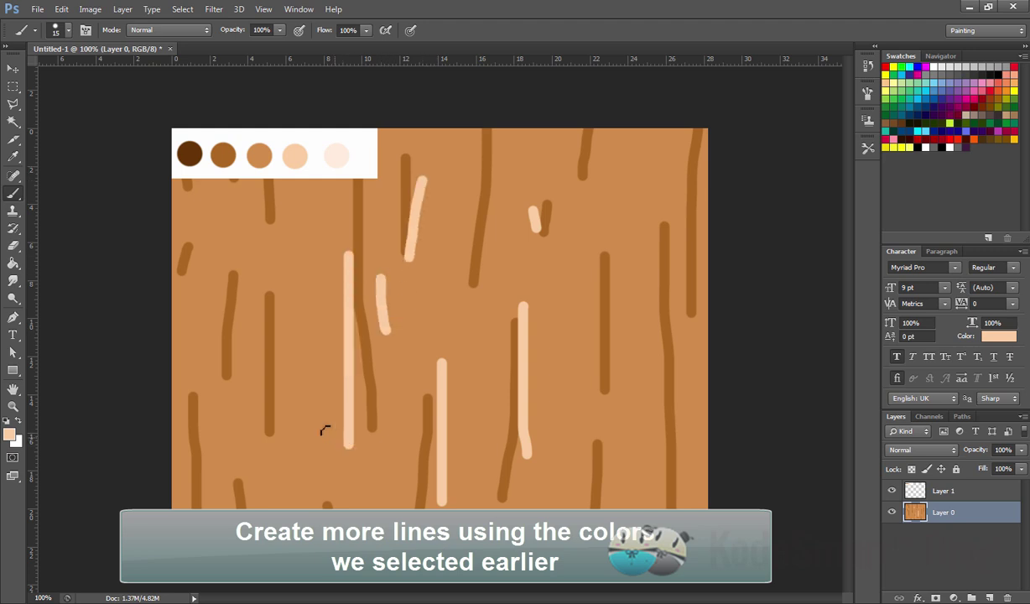
pyautogui.moveTo(238, 345); pyautogui.dragTo(239, 447)
pyautogui.moveTo(191, 294); pyautogui.dragTo(182, 353)
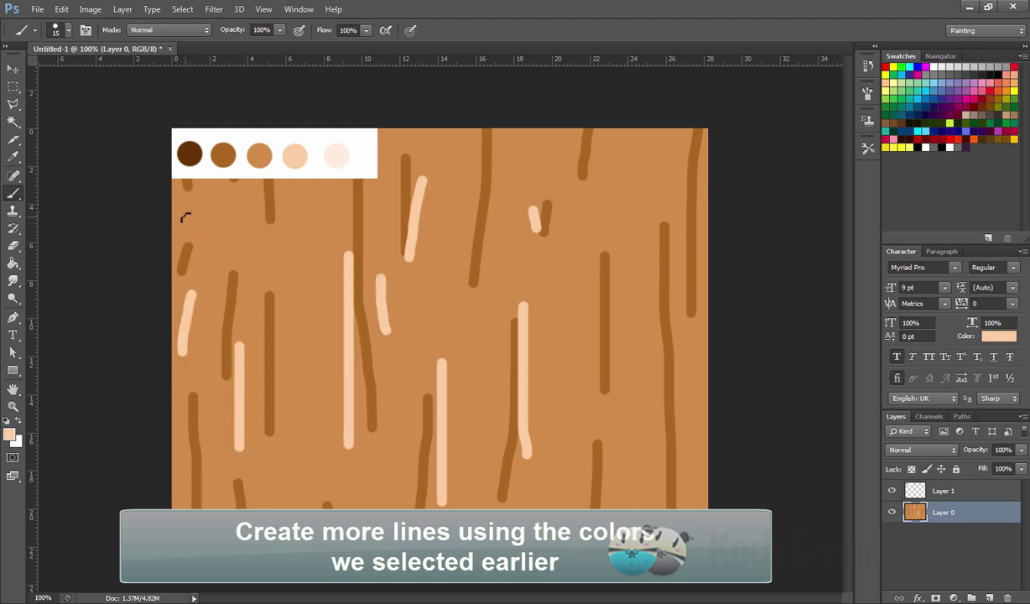
pyautogui.moveTo(185, 218); pyautogui.dragTo(177, 183)
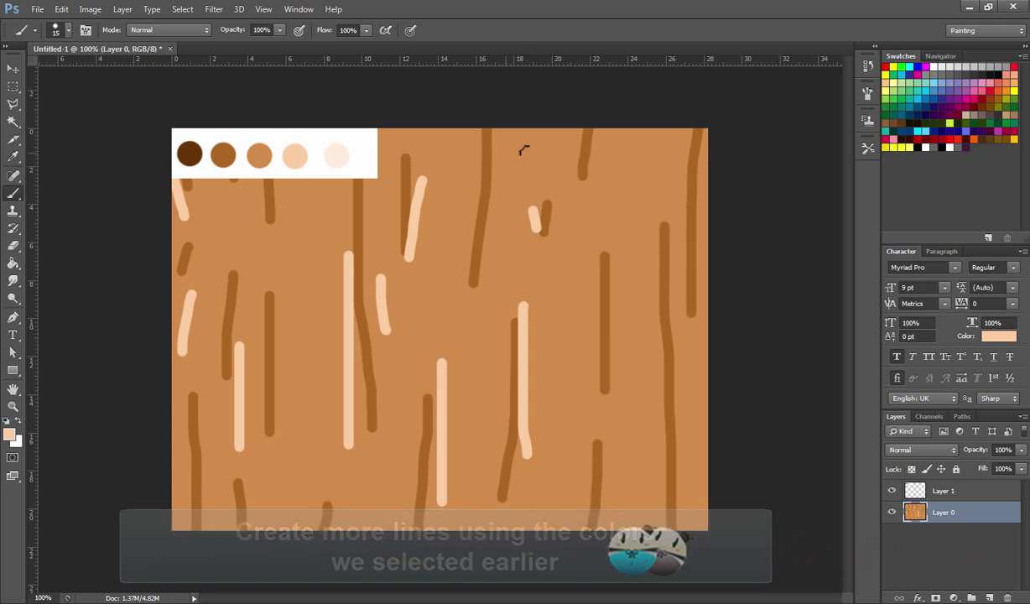
pyautogui.moveTo(499, 136); pyautogui.dragTo(503, 92)
pyautogui.moveTo(656, 154); pyautogui.dragTo(652, 127)
pyautogui.moveTo(641, 273); pyautogui.dragTo(626, 422)
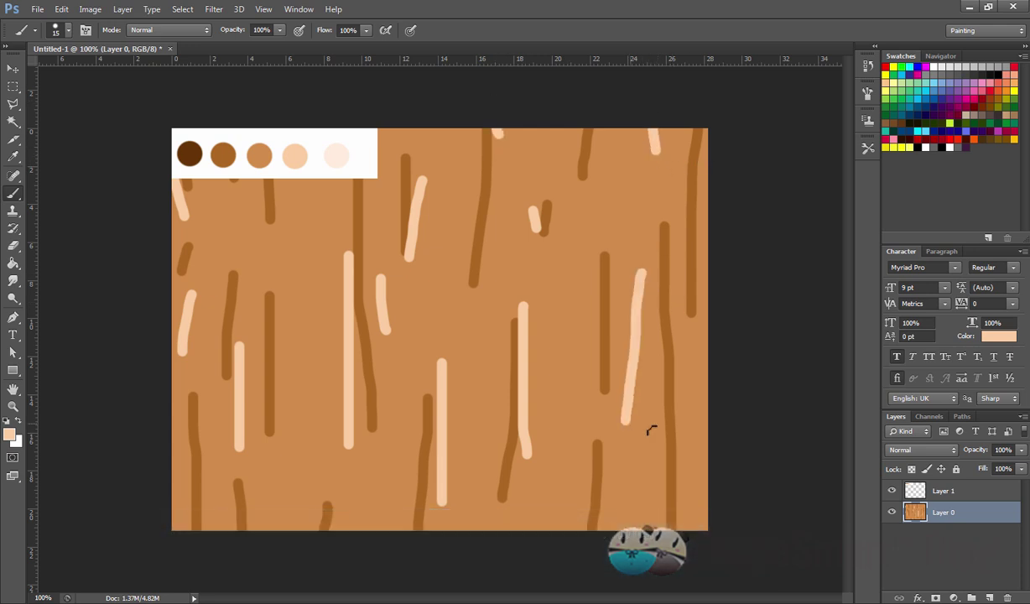
pyautogui.moveTo(703, 437); pyautogui.dragTo(702, 530)
# Add short light peach streaks along the top and bottom edges, hiding the swatch strip
pyautogui.moveTo(317, 487); pyautogui.dragTo(312, 531)
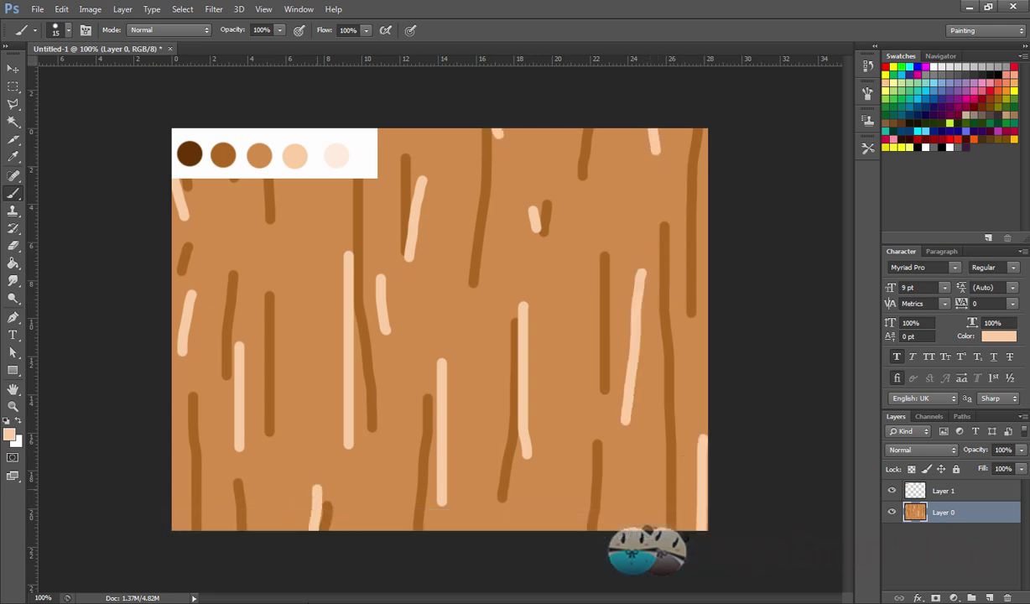
pyautogui.moveTo(188, 499); pyautogui.dragTo(181, 532)
pyautogui.moveTo(571, 509); pyautogui.dragTo(565, 532)
pyautogui.moveTo(504, 524); pyautogui.dragTo(502, 534)
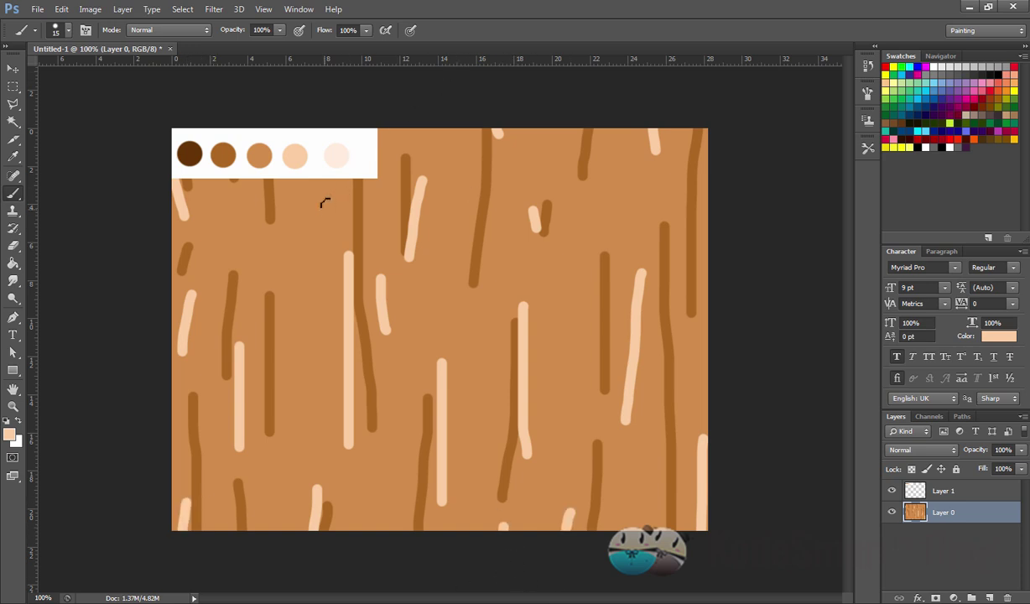
pyautogui.moveTo(323, 201); pyautogui.dragTo(324, 176)
pyautogui.click(891, 491)
pyautogui.moveTo(591, 196); pyautogui.dragTo(585, 124)
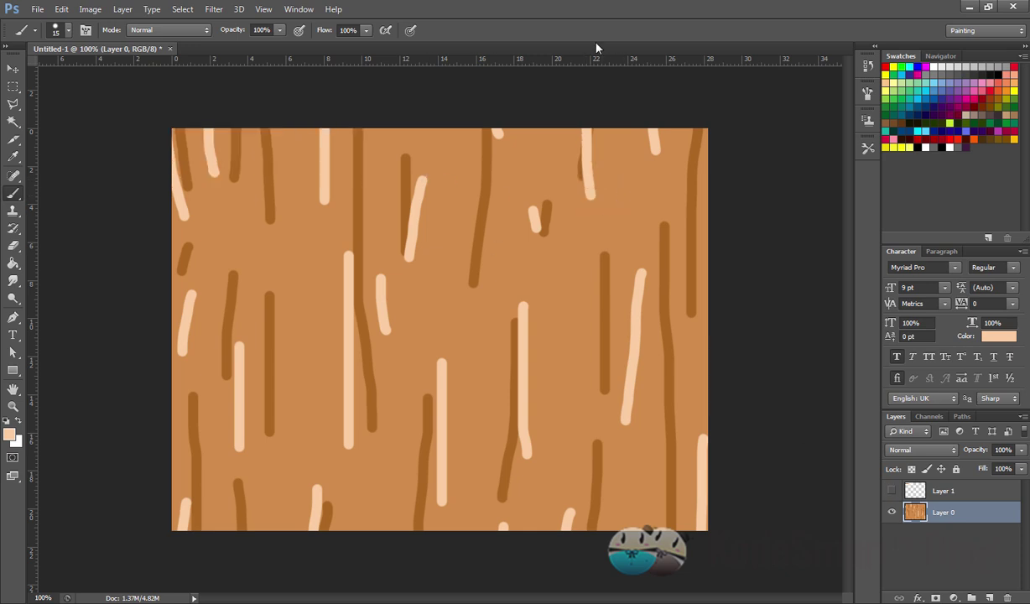
pyautogui.moveTo(629, 494); pyautogui.dragTo(634, 587)
pyautogui.moveTo(257, 254); pyautogui.dragTo(244, 173)
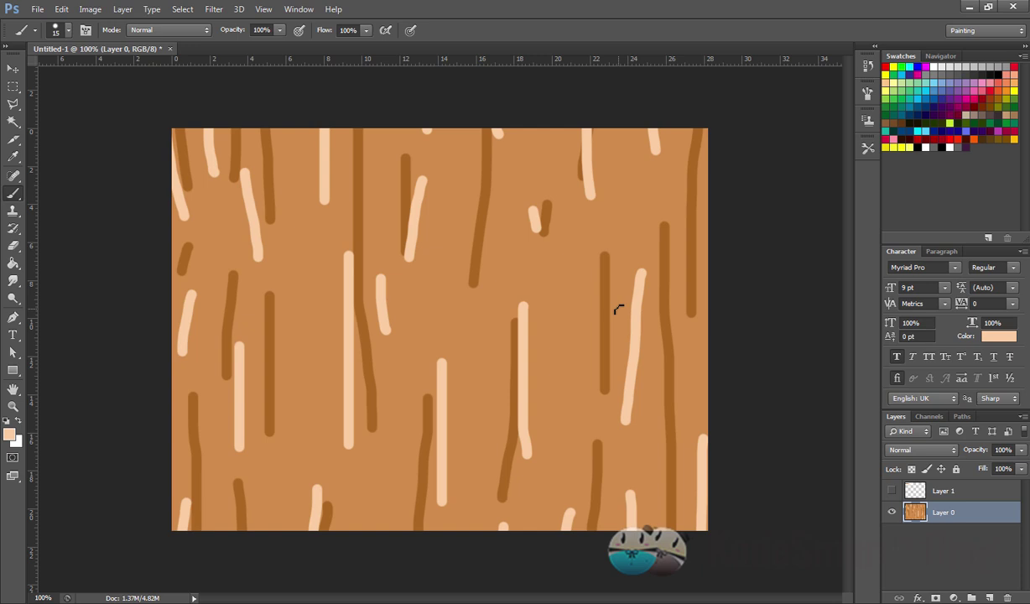
# Show the swatch strip and sample the darkest brown dot as the paint colour
pyautogui.click(892, 490)
pyautogui.click(11, 436)
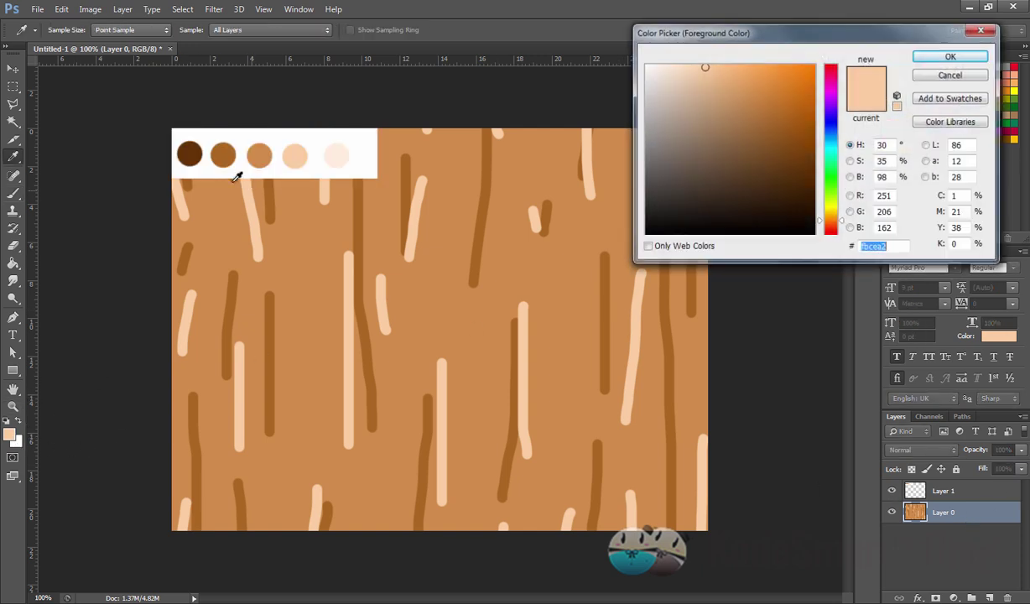
pyautogui.click(187, 151)
pyautogui.click(951, 57)
# Paint dark brown grain streaks in the centre, left half and bottom right, hiding the swatch strip
pyautogui.press('b')
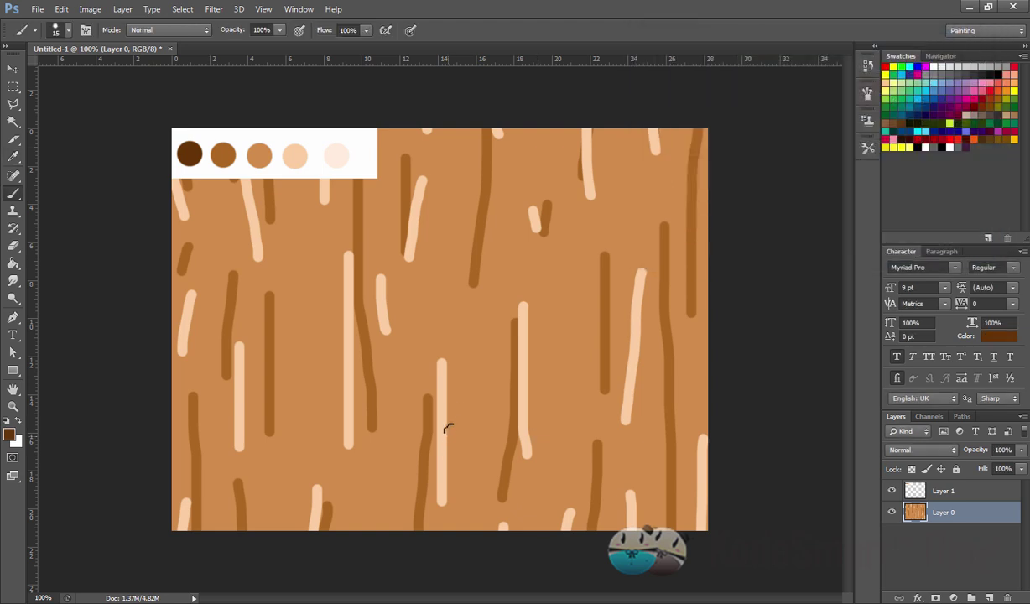
pyautogui.moveTo(457, 405); pyautogui.dragTo(453, 591)
pyautogui.moveTo(369, 295); pyautogui.dragTo(366, 355)
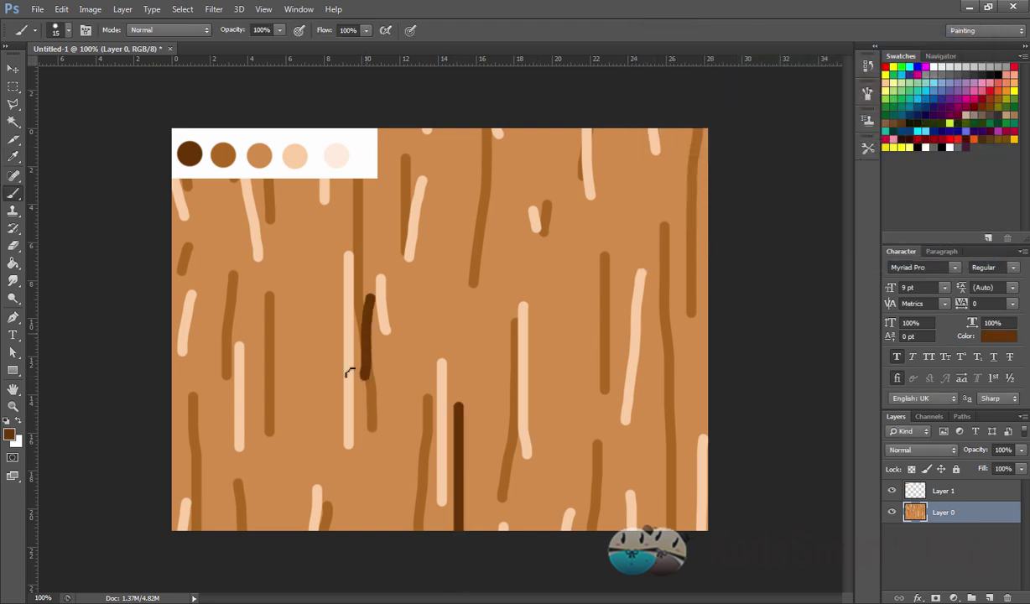
pyautogui.moveTo(289, 353); pyautogui.dragTo(288, 453)
pyautogui.moveTo(213, 501); pyautogui.dragTo(212, 530)
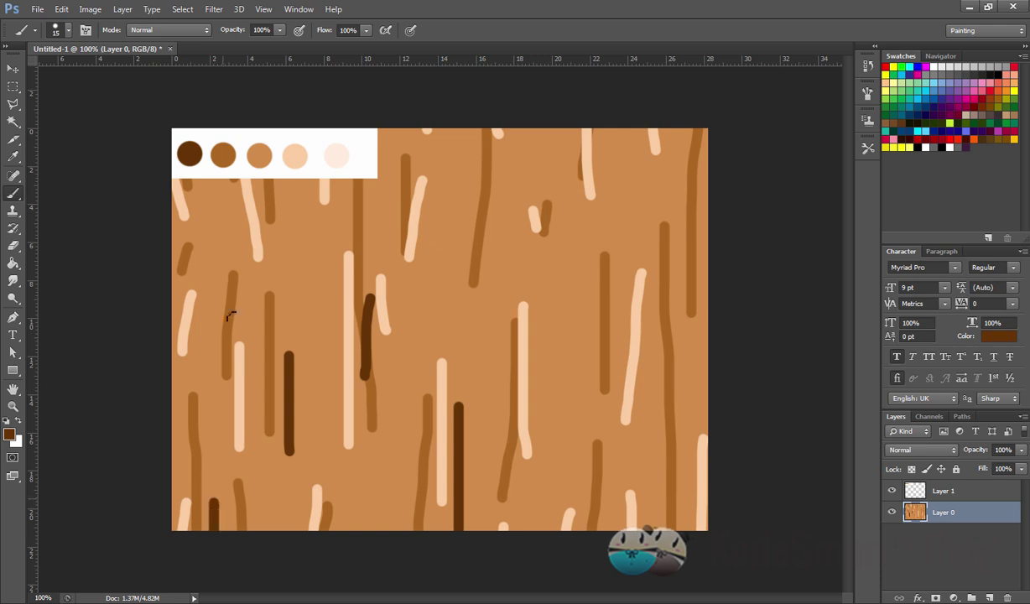
pyautogui.click(892, 491)
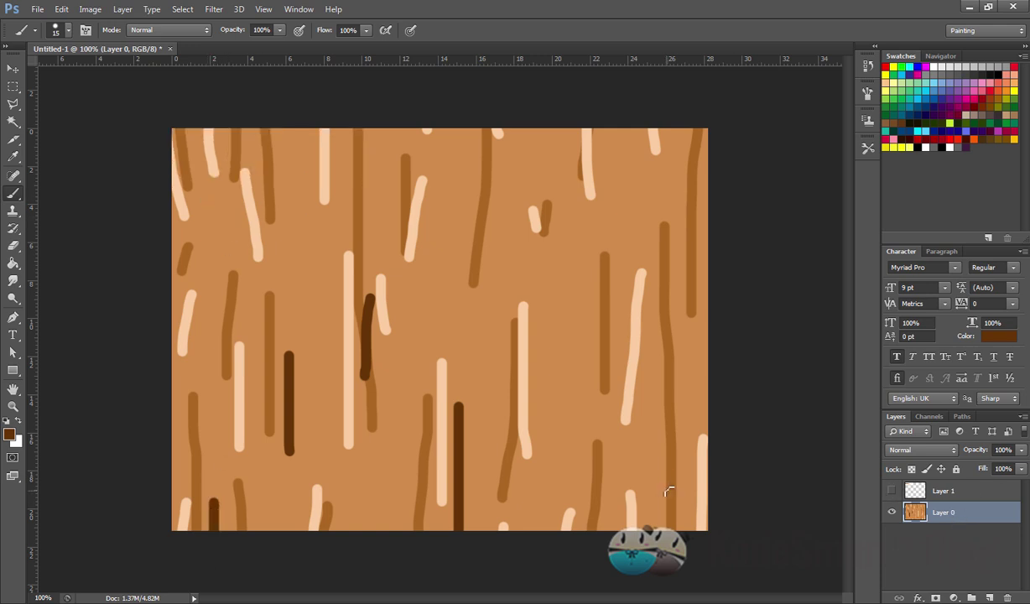
pyautogui.moveTo(670, 489); pyautogui.dragTo(672, 527)
# Paint dark brown streaks along the top edge and down the right side
pyautogui.moveTo(247, 165); pyautogui.dragTo(245, 126)
pyautogui.moveTo(186, 172); pyautogui.dragTo(183, 126)
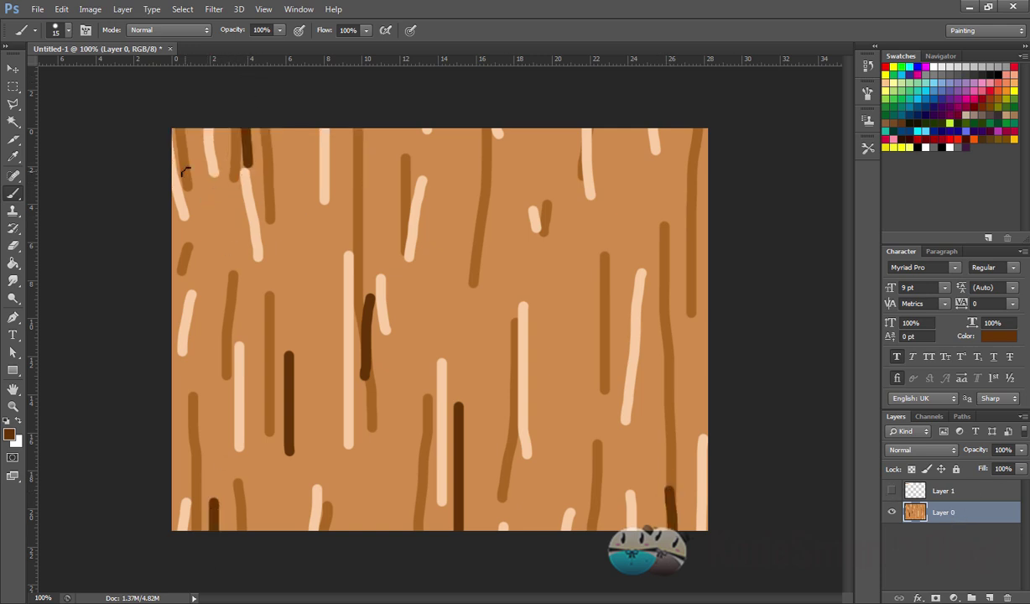
pyautogui.moveTo(374, 181); pyautogui.dragTo(373, 126)
pyautogui.moveTo(477, 218); pyautogui.dragTo(475, 126)
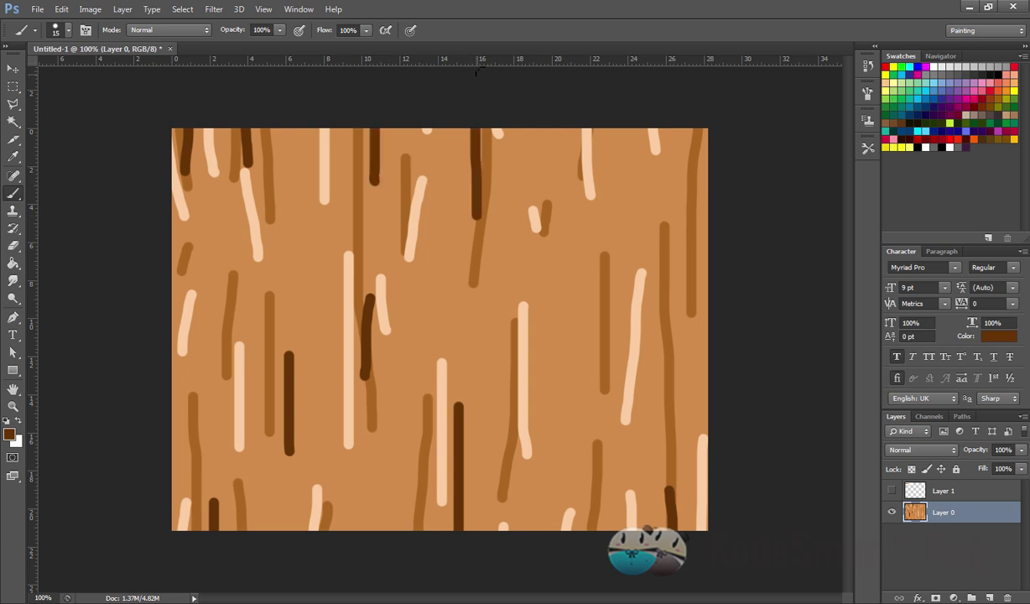
pyautogui.moveTo(598, 302); pyautogui.dragTo(591, 347)
pyautogui.moveTo(669, 298); pyautogui.dragTo(654, 423)
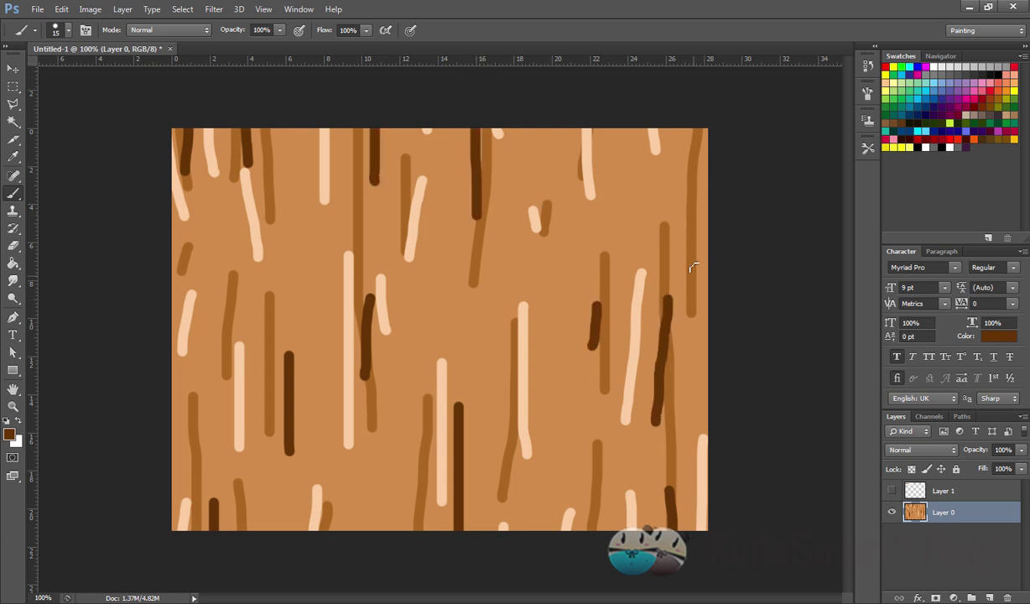
pyautogui.moveTo(687, 226); pyautogui.dragTo(682, 126)
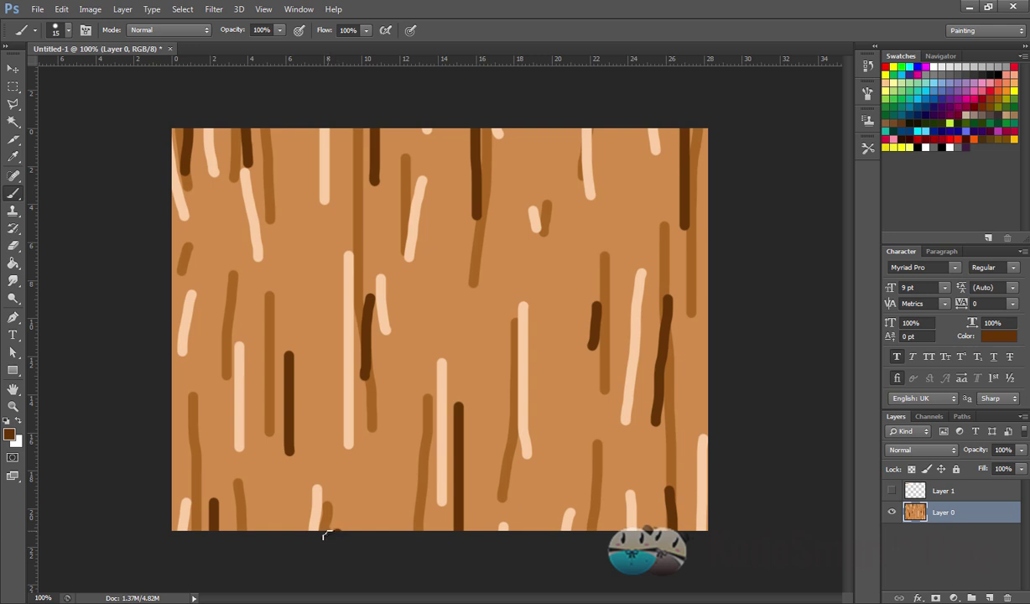
# Add dark brown streaks on the left side and across the middle
pyautogui.moveTo(200, 467); pyautogui.dragTo(199, 430)
pyautogui.moveTo(222, 334); pyautogui.dragTo(232, 298)
pyautogui.moveTo(283, 355); pyautogui.dragTo(275, 392)
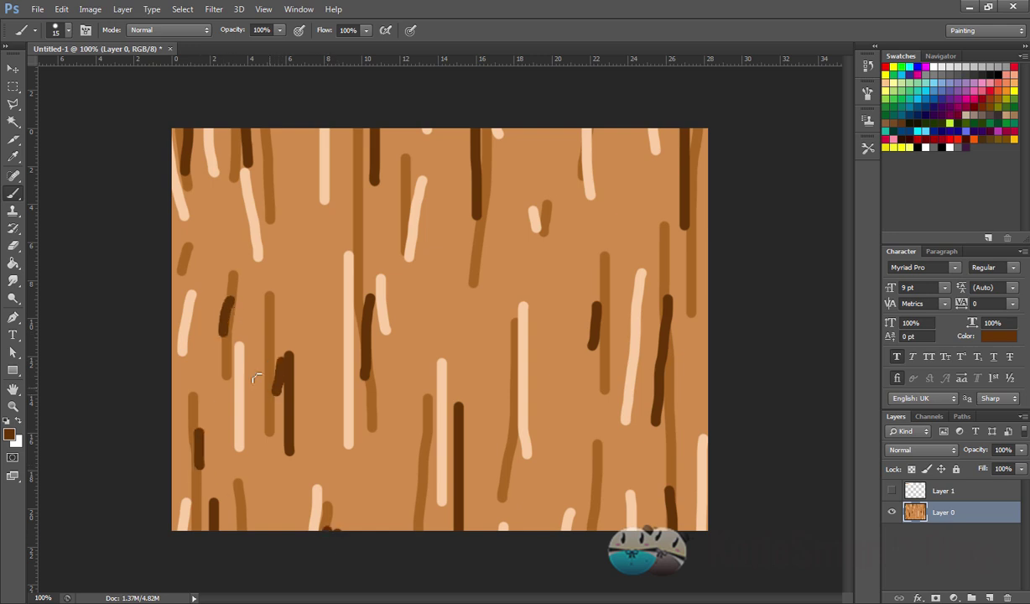
pyautogui.moveTo(187, 258); pyautogui.dragTo(185, 250)
pyautogui.moveTo(319, 229); pyautogui.dragTo(316, 328)
pyautogui.moveTo(454, 304); pyautogui.dragTo(457, 336)
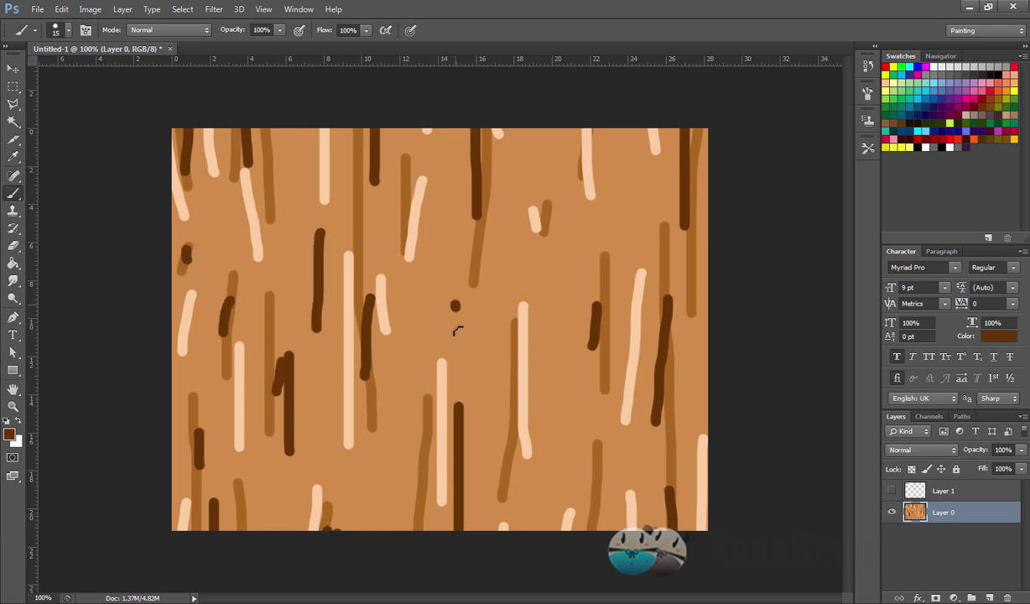
# Add dark brown streaks across the right half and along the bottom
pyautogui.moveTo(580, 217); pyautogui.dragTo(575, 327)
pyautogui.moveTo(536, 162); pyautogui.dragTo(535, 131)
pyautogui.moveTo(654, 187); pyautogui.dragTo(647, 130)
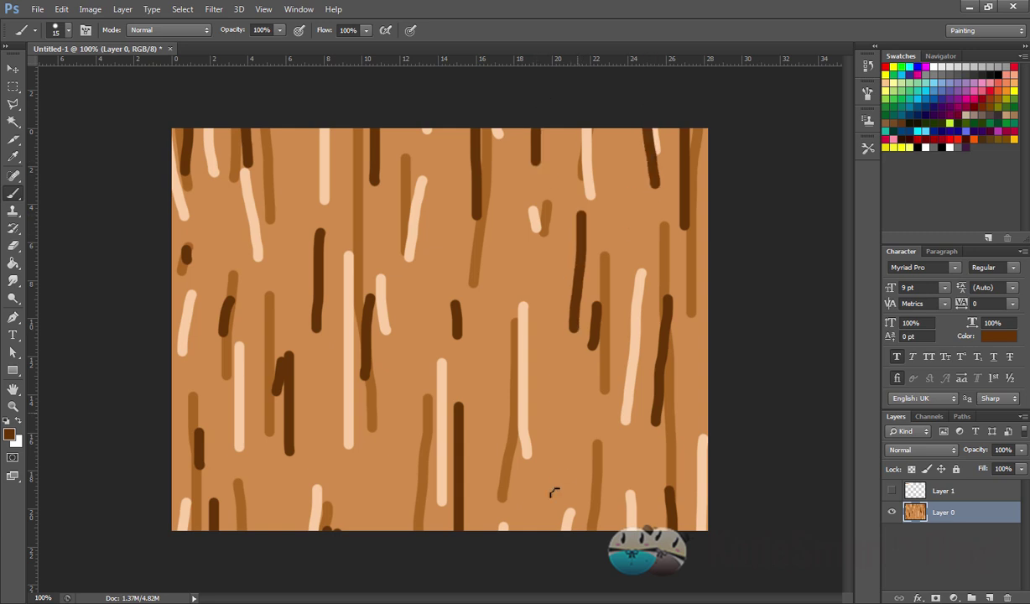
pyautogui.moveTo(557, 408); pyautogui.dragTo(547, 524)
pyautogui.moveTo(602, 441); pyautogui.dragTo(605, 466)
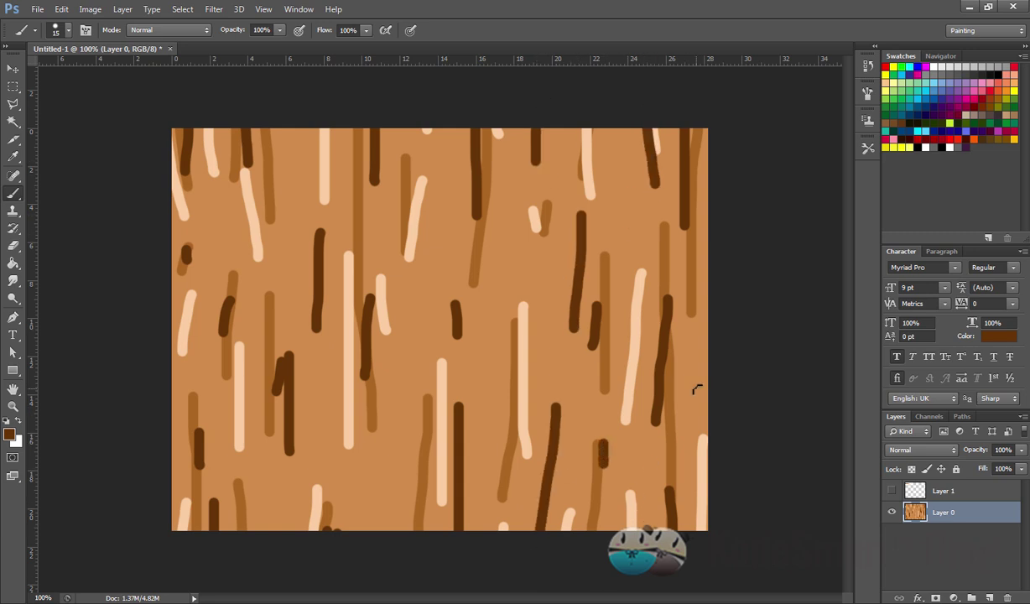
pyautogui.moveTo(700, 345); pyautogui.dragTo(697, 391)
pyautogui.moveTo(266, 502); pyautogui.dragTo(265, 524)
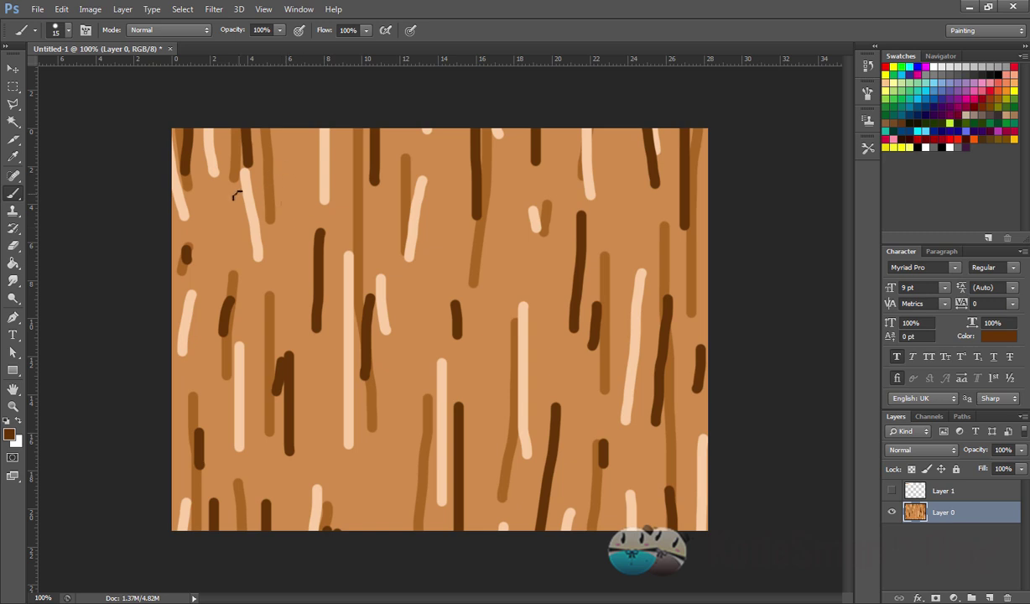
# Finish with long, upper-right, short top and upper-left dark brown streaks
pyautogui.moveTo(227, 233); pyautogui.dragTo(224, 270)
pyautogui.moveTo(409, 285); pyautogui.dragTo(382, 537)
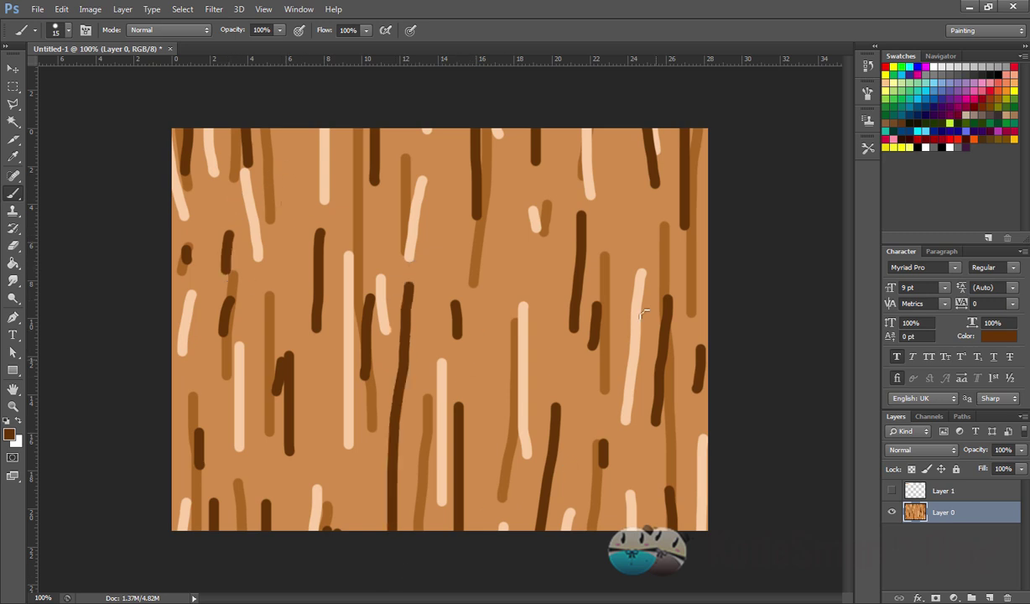
pyautogui.moveTo(509, 183); pyautogui.dragTo(502, 278)
pyautogui.moveTo(616, 147); pyautogui.dragTo(617, 216)
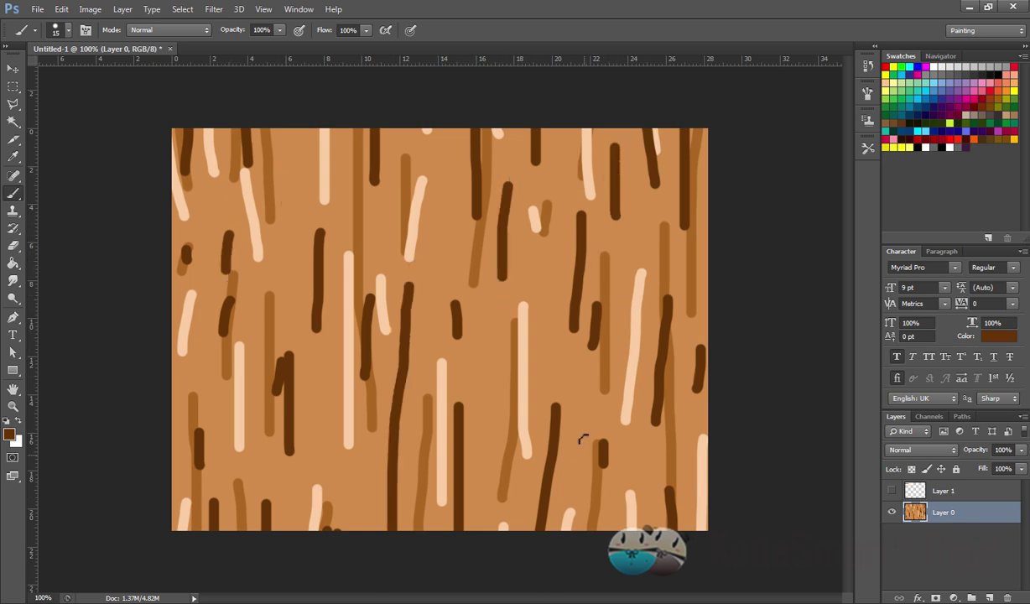
pyautogui.moveTo(638, 514); pyautogui.dragTo(645, 529)
pyautogui.moveTo(216, 126); pyautogui.dragTo(210, 141)
pyautogui.moveTo(573, 144); pyautogui.dragTo(572, 127)
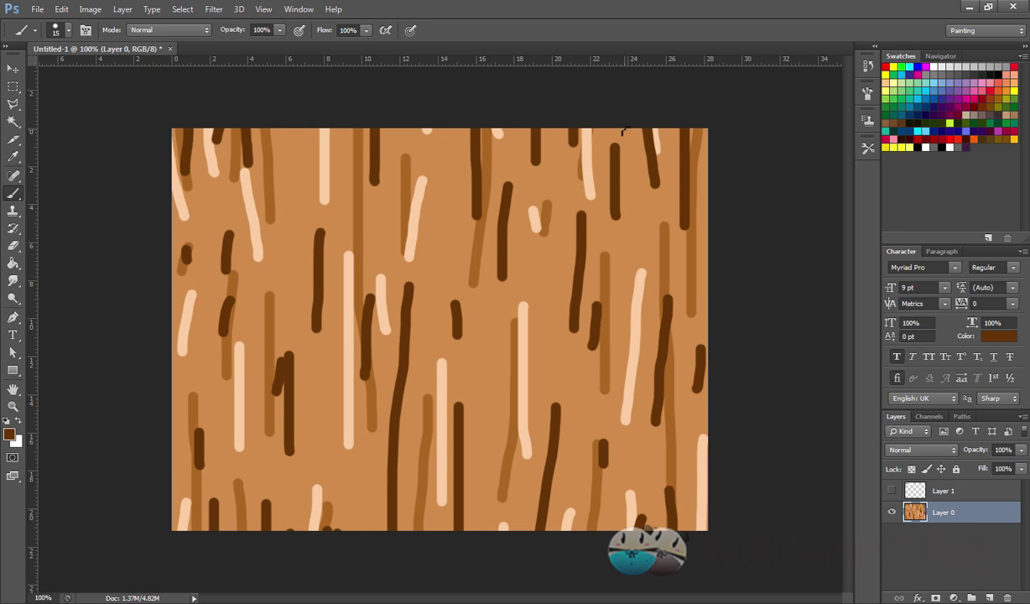
pyautogui.moveTo(307, 154); pyautogui.dragTo(308, 110)
pyautogui.moveTo(288, 182); pyautogui.dragTo(293, 262)
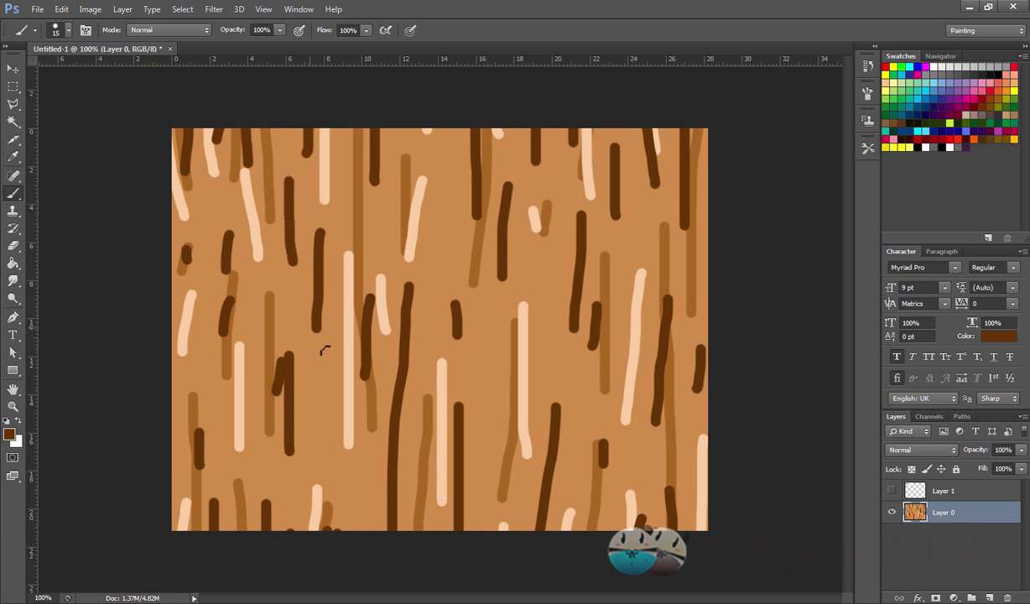
# Show the swatch strip and eyedrop its palest cream swatch as the foreground colour
pyautogui.click(892, 491)
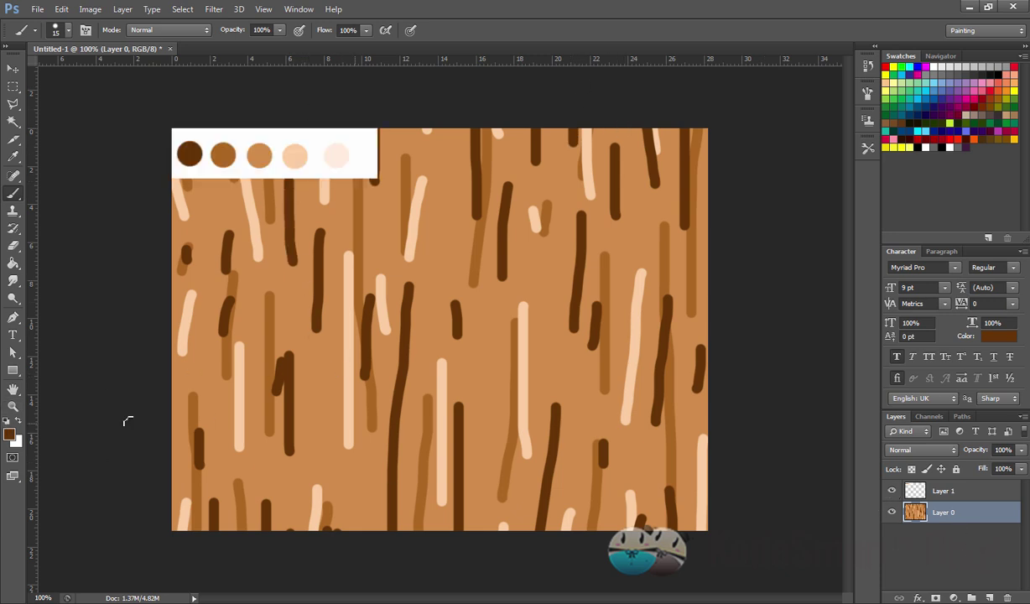
pyautogui.press('i')
pyautogui.click(9, 430)
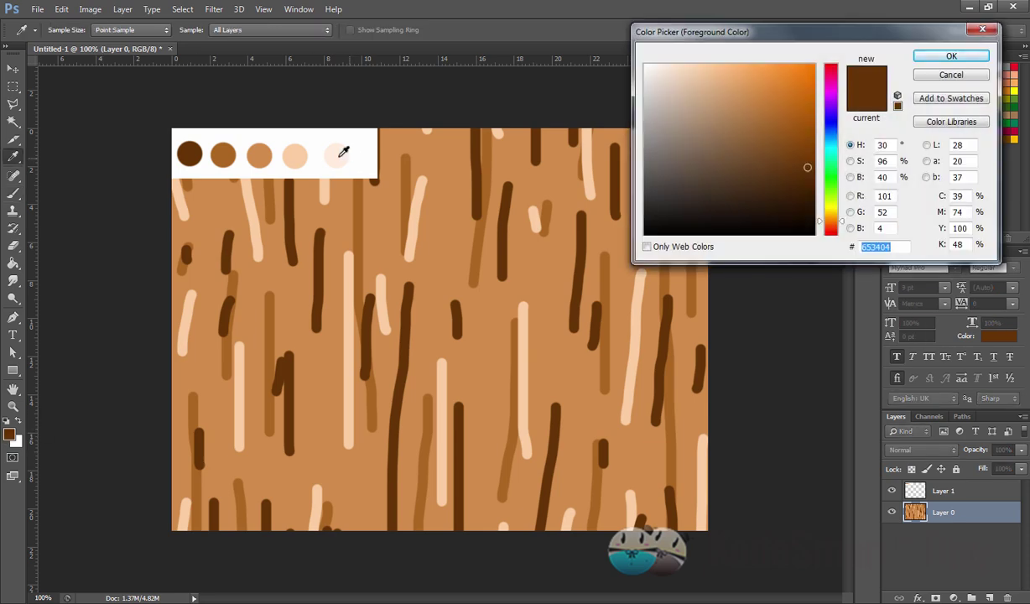
pyautogui.click(336, 155)
pyautogui.click(946, 55)
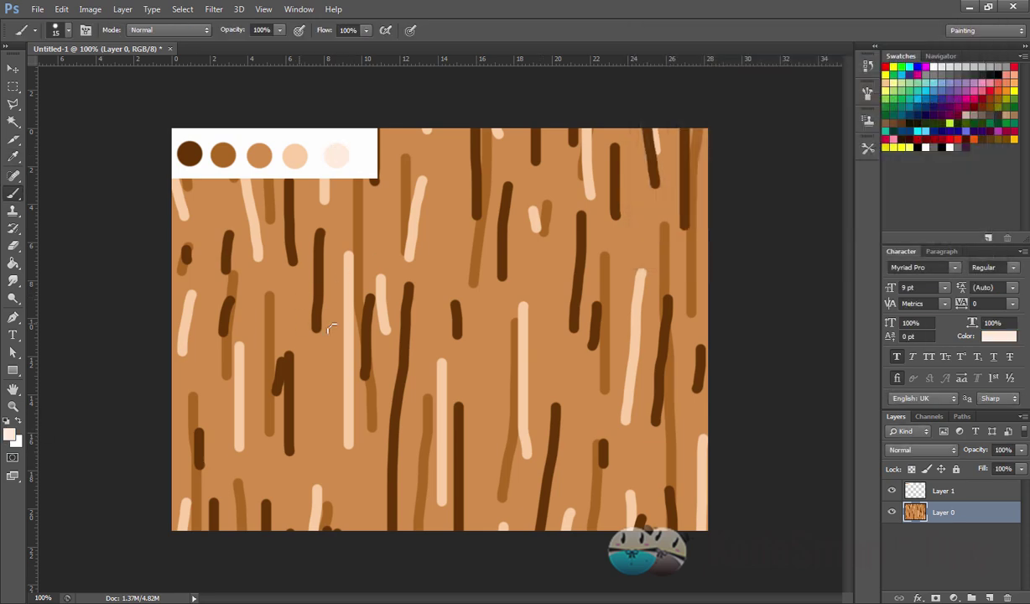
# Hide the swatch strip and paint pale streaks across the centre, top and lower right
pyautogui.moveTo(341, 296); pyautogui.dragTo(327, 379)
pyautogui.click(892, 491)
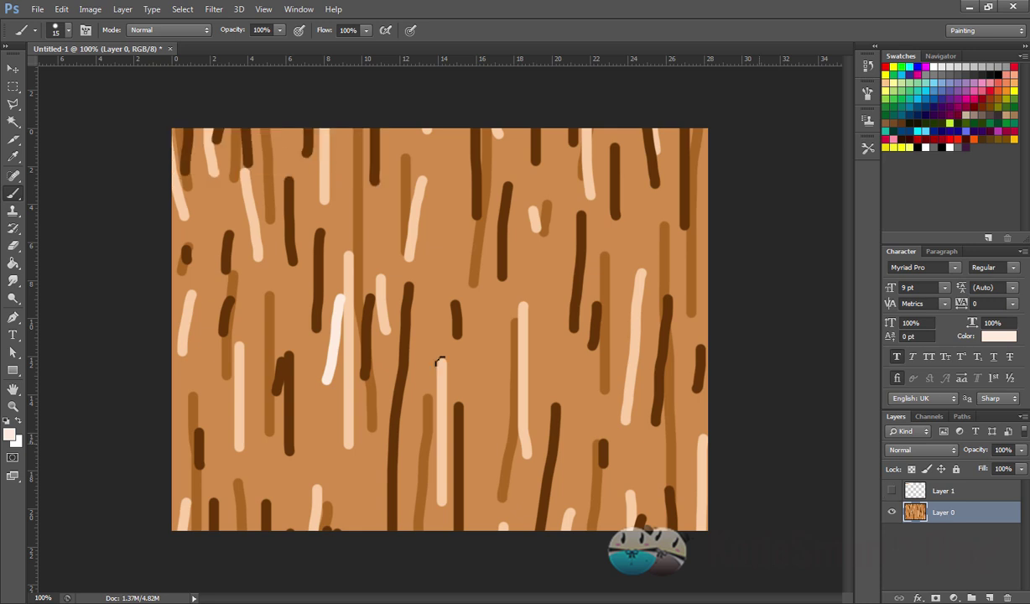
pyautogui.moveTo(198, 146); pyautogui.dragTo(197, 178)
pyautogui.moveTo(498, 356); pyautogui.dragTo(495, 409)
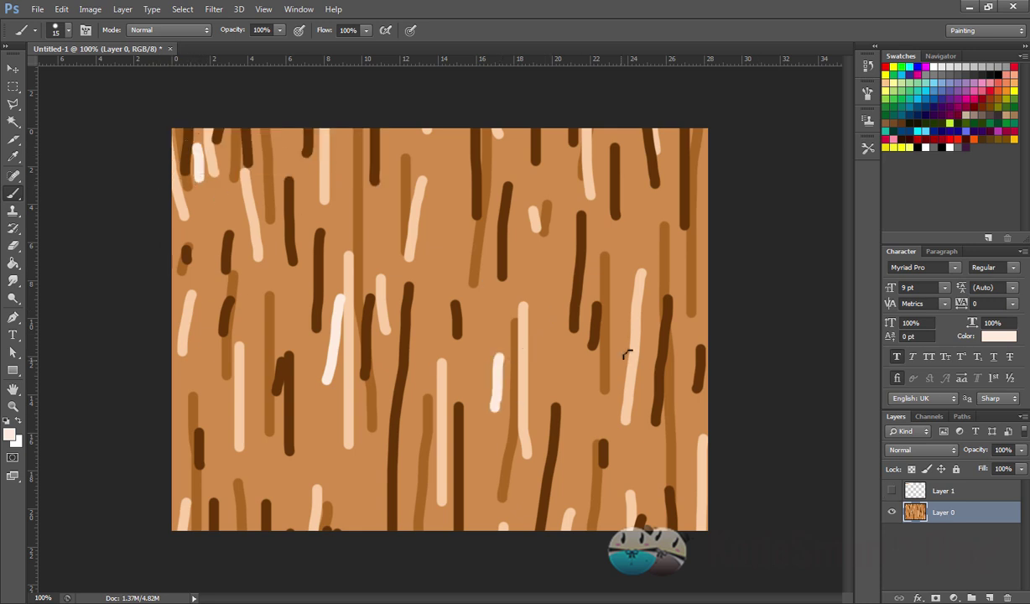
pyautogui.moveTo(619, 339); pyautogui.dragTo(619, 283)
pyautogui.moveTo(564, 164); pyautogui.dragTo(562, 129)
pyautogui.moveTo(684, 438); pyautogui.dragTo(684, 474)
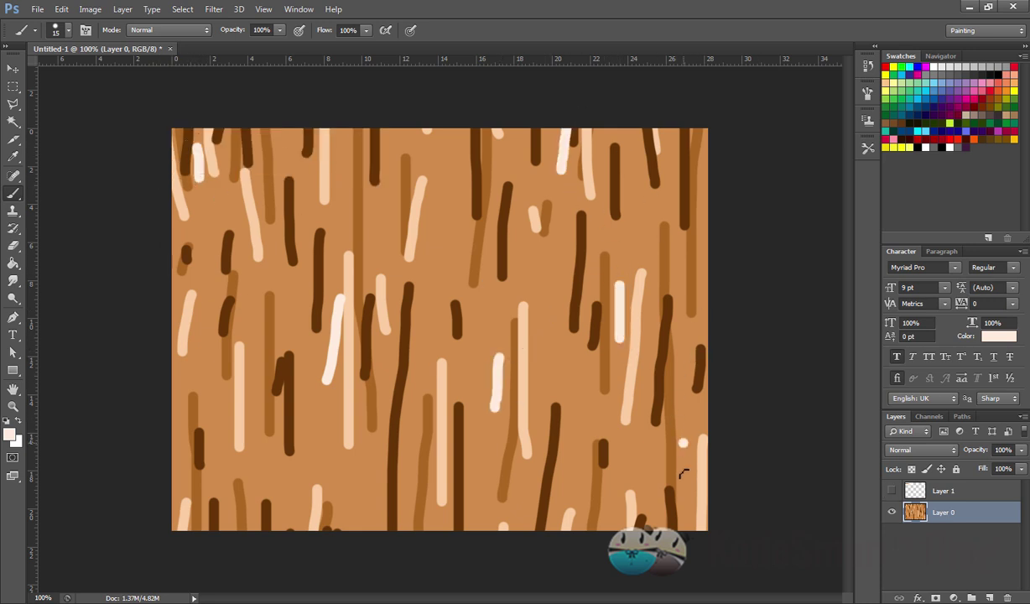
# Add pale vertical streaks and dots in the lower grain, left, top and right
pyautogui.moveTo(320, 434); pyautogui.dragTo(319, 492)
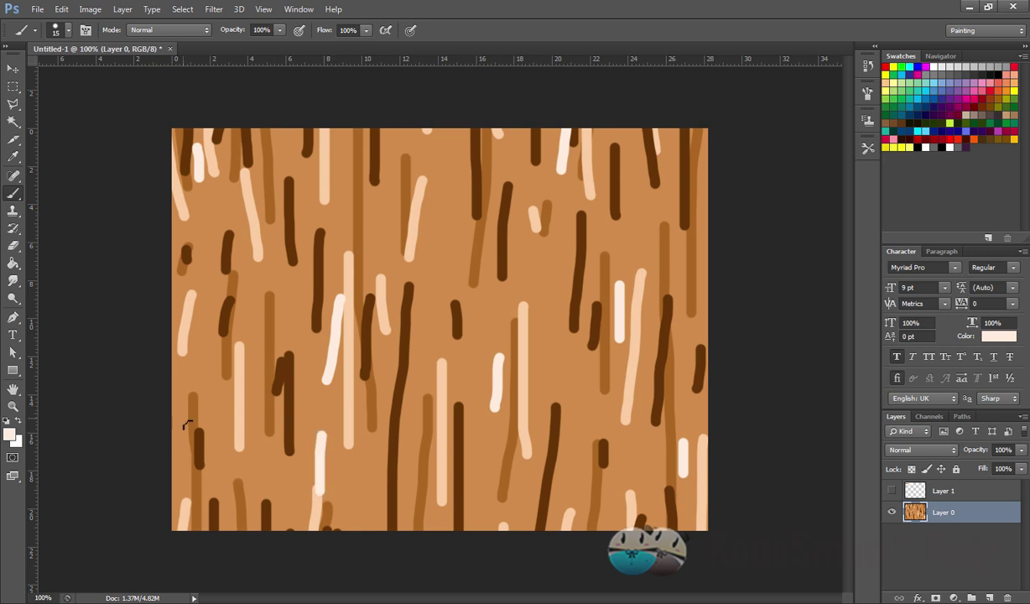
pyautogui.moveTo(215, 449); pyautogui.dragTo(216, 380)
pyautogui.moveTo(445, 208); pyautogui.dragTo(466, 112)
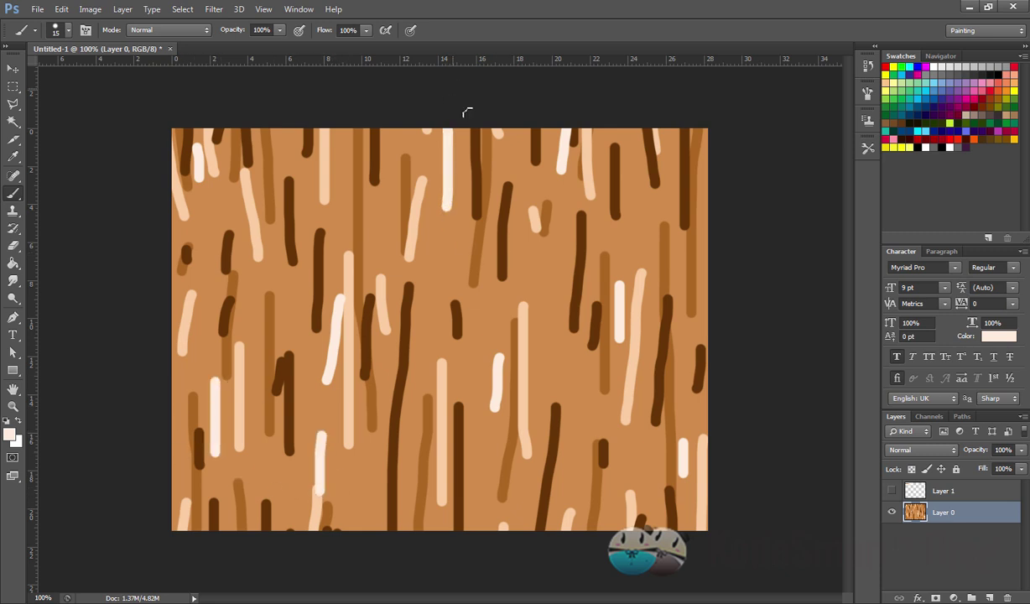
pyautogui.moveTo(561, 290); pyautogui.dragTo(560, 237)
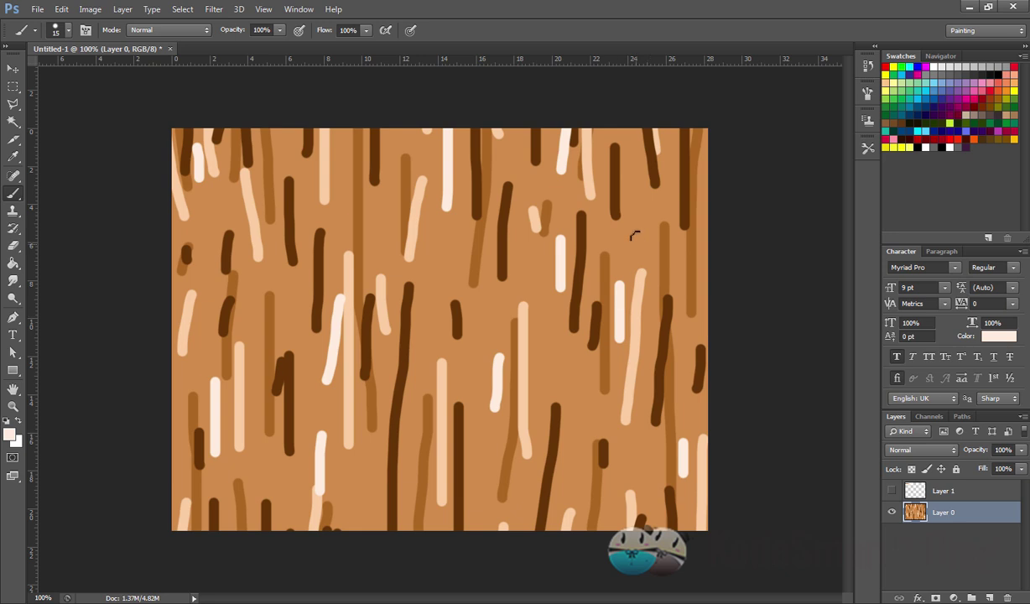
pyautogui.moveTo(634, 234); pyautogui.dragTo(635, 206)
pyautogui.click(578, 386)
pyautogui.moveTo(579, 410); pyautogui.dragTo(579, 384)
pyautogui.click(642, 474)
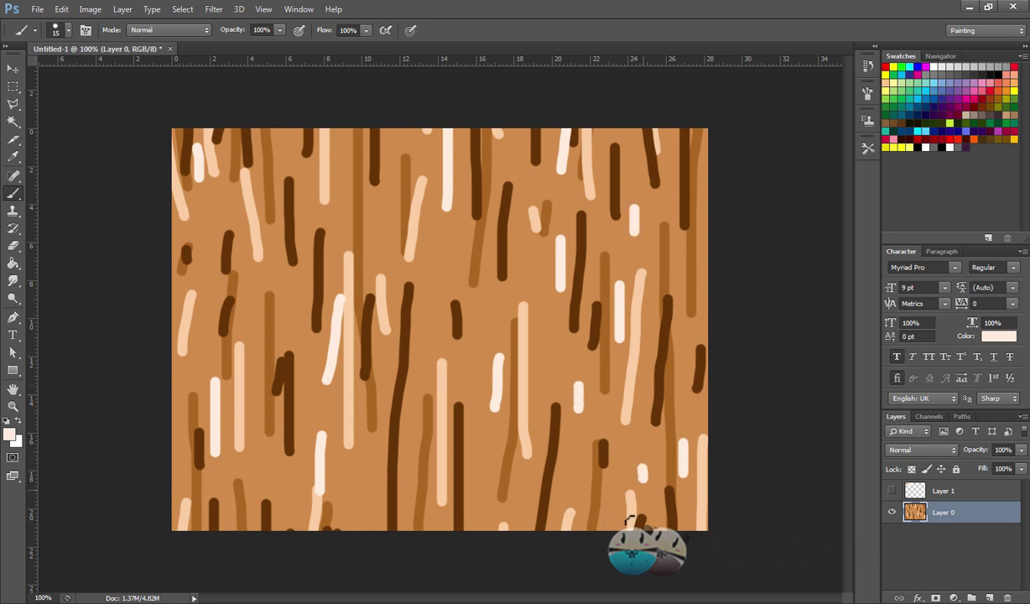
# Scatter more short pale streaks and dots near the bottom, top and both sides
pyautogui.moveTo(364, 484); pyautogui.dragTo(359, 521)
pyautogui.click(260, 477)
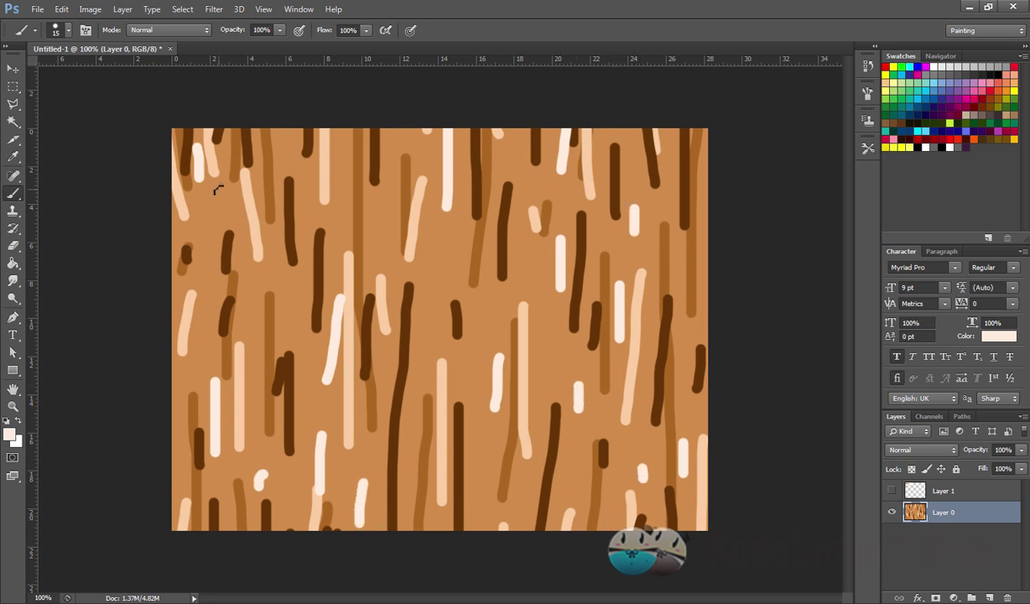
pyautogui.click(215, 230)
pyautogui.moveTo(353, 170); pyautogui.dragTo(353, 137)
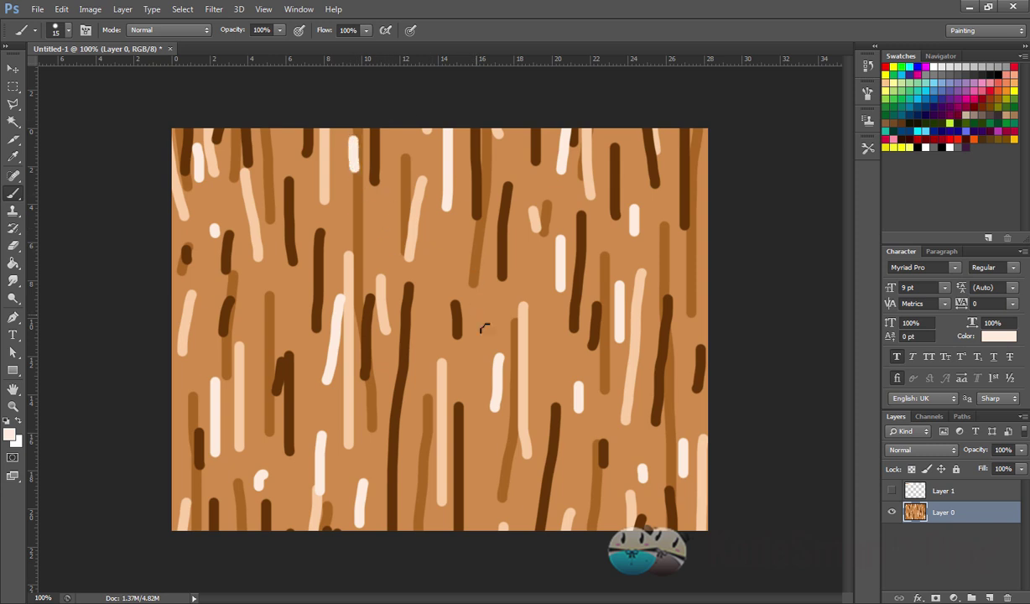
pyautogui.moveTo(548, 319); pyautogui.dragTo(546, 346)
pyautogui.moveTo(470, 451); pyautogui.dragTo(471, 473)
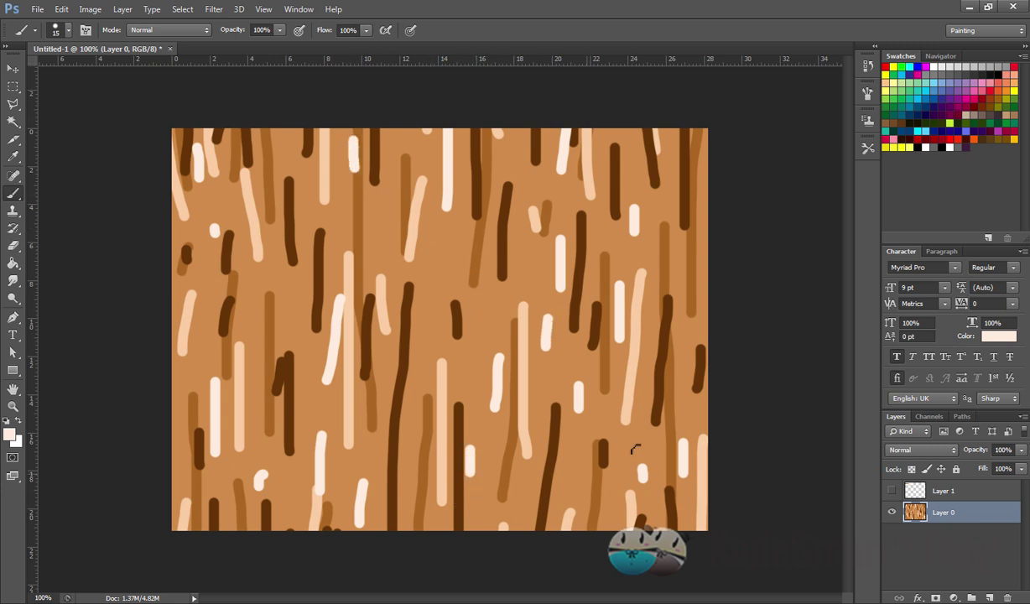
pyautogui.click(688, 419)
pyautogui.click(281, 293)
# Add final pale streaks and dots through the middle and down the right edge
pyautogui.moveTo(382, 223); pyautogui.dragTo(382, 198)
pyautogui.moveTo(445, 249); pyautogui.dragTo(430, 308)
pyautogui.click(416, 403)
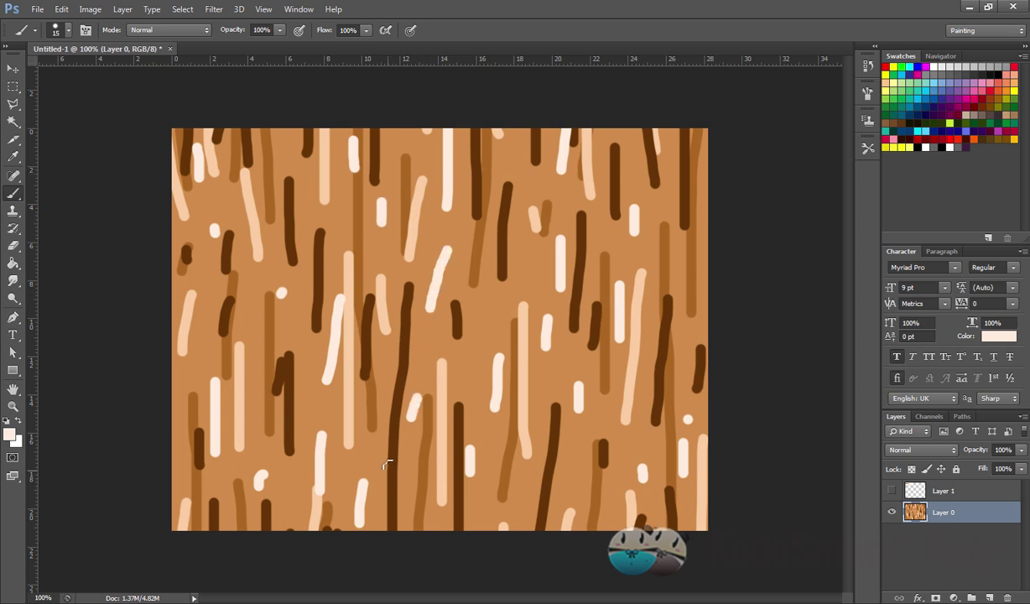
pyautogui.moveTo(387, 457); pyautogui.dragTo(388, 487)
pyautogui.moveTo(388, 390); pyautogui.dragTo(389, 356)
pyautogui.click(485, 313)
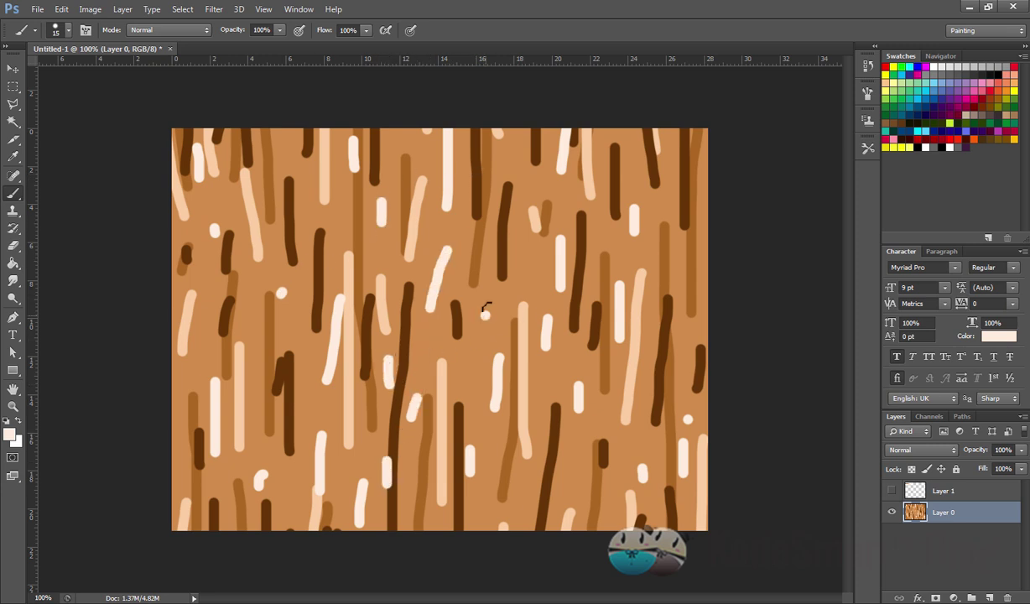
pyautogui.click(674, 248)
pyautogui.moveTo(671, 130); pyautogui.dragTo(673, 250)
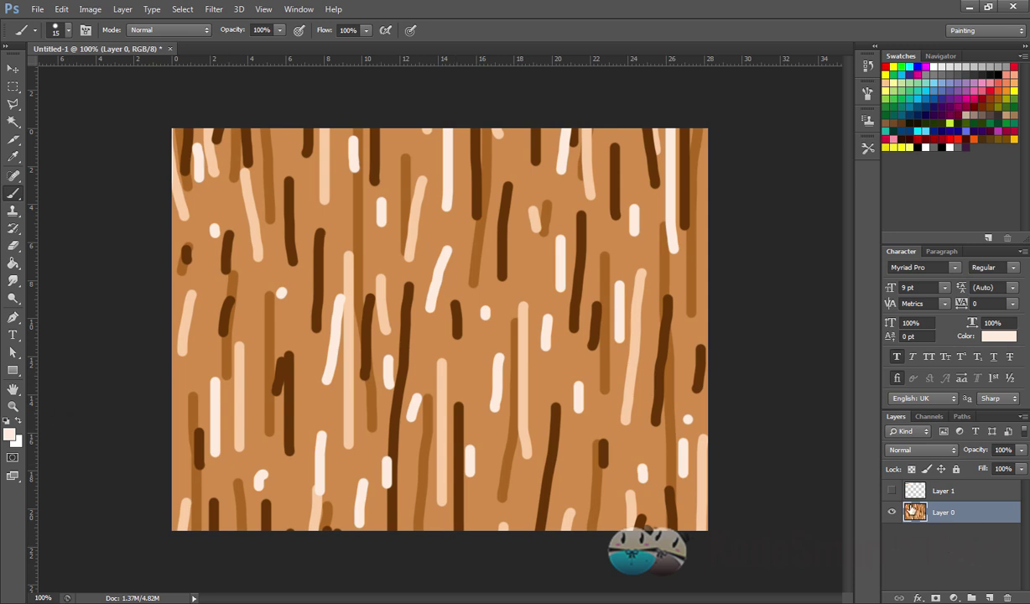
# Eyedrop the medium brown #ad6823 from the second swatch, then hide Layer 1 and select Layer 0
pyautogui.click(892, 491)
pyautogui.click(944, 491)
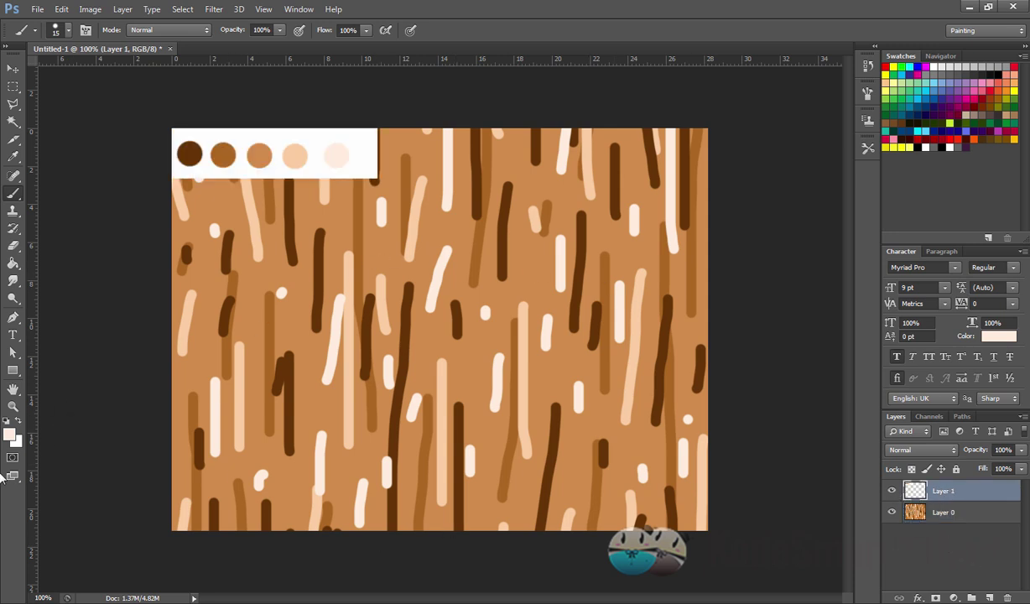
pyautogui.click(8, 432)
pyautogui.click(216, 150)
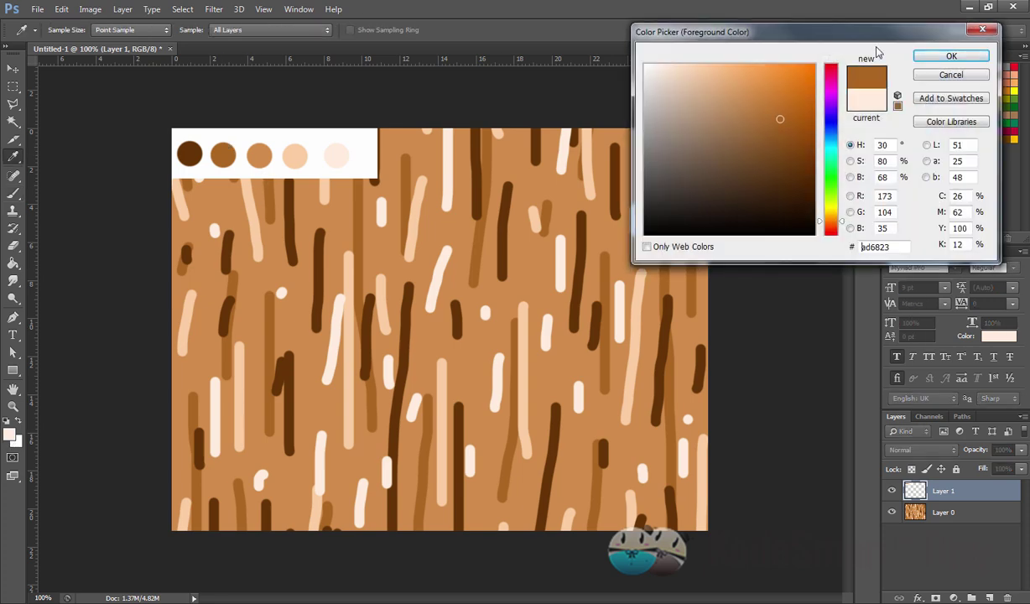
pyautogui.click(951, 55)
pyautogui.click(892, 491)
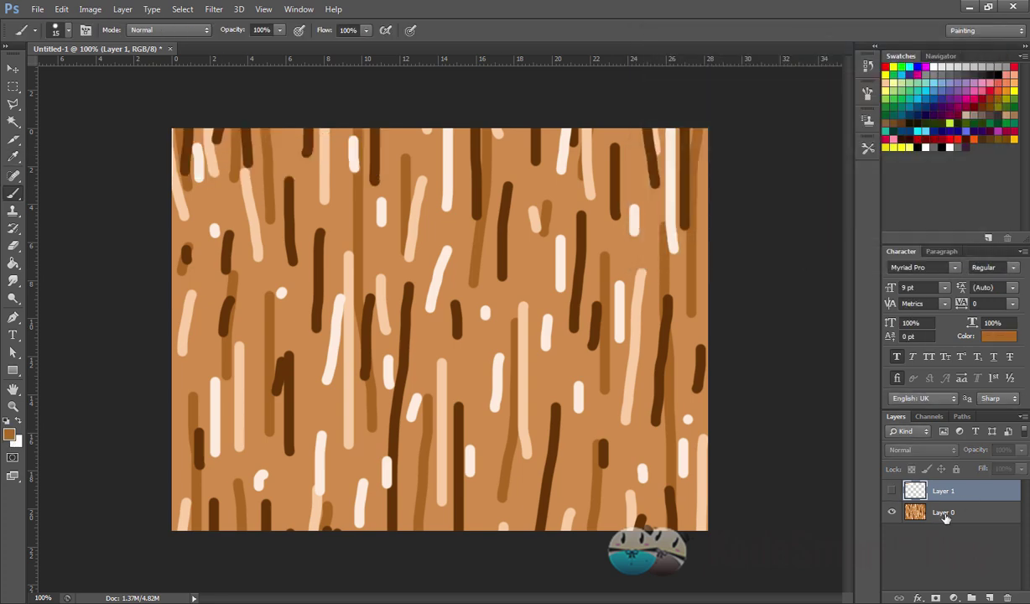
pyautogui.click(949, 514)
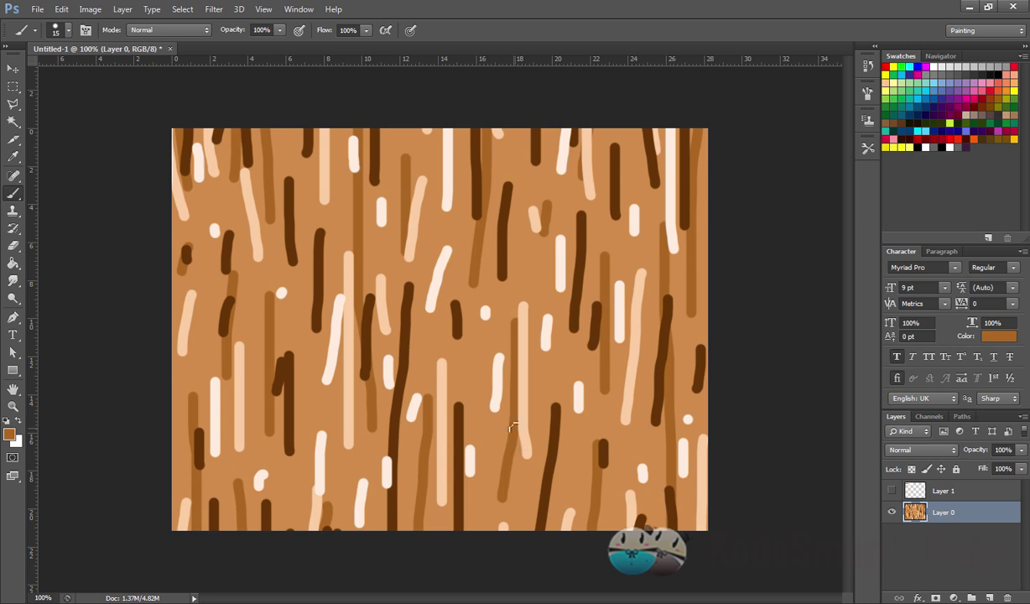
# Brush medium-brown streaks on the right and small dabs across the grain
pyautogui.moveTo(554, 405); pyautogui.dragTo(562, 359)
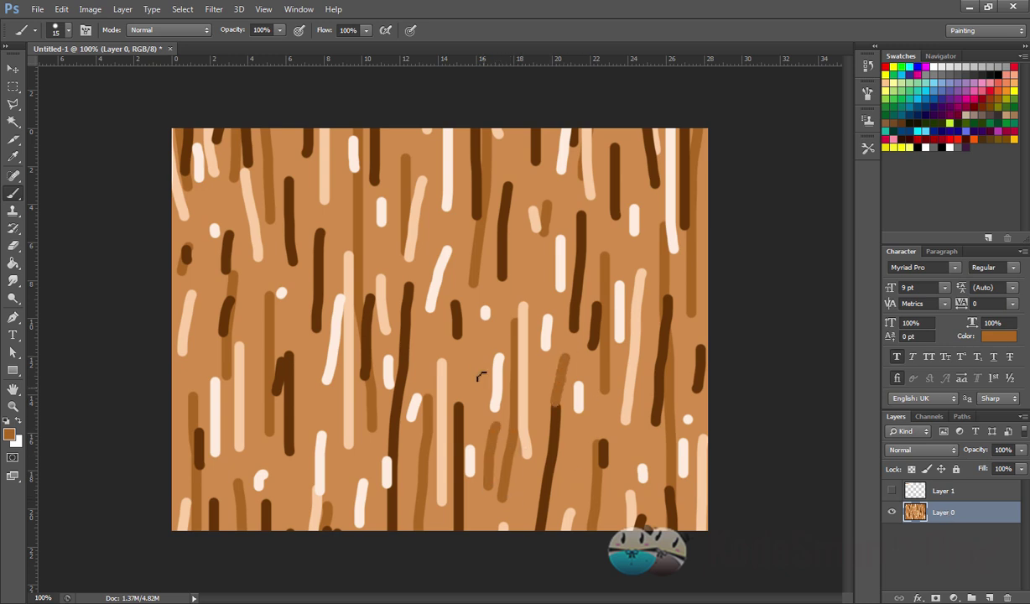
pyautogui.moveTo(472, 357); pyautogui.dragTo(465, 384)
pyautogui.moveTo(511, 279); pyautogui.dragTo(517, 240)
pyautogui.moveTo(220, 201); pyautogui.dragTo(223, 208)
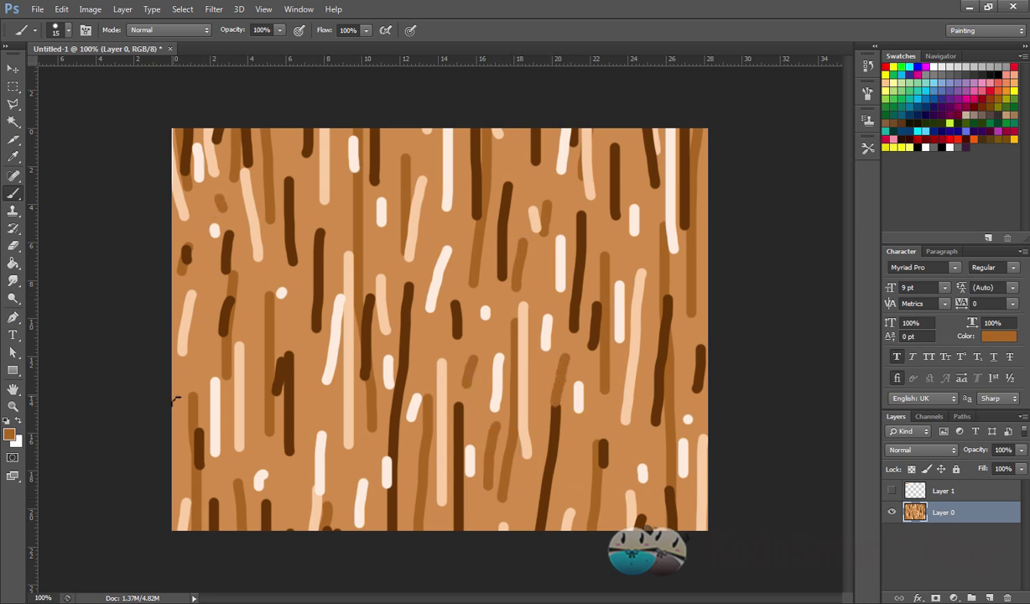
pyautogui.moveTo(186, 362); pyautogui.dragTo(189, 373)
pyautogui.click(292, 490)
pyautogui.moveTo(319, 383); pyautogui.dragTo(323, 397)
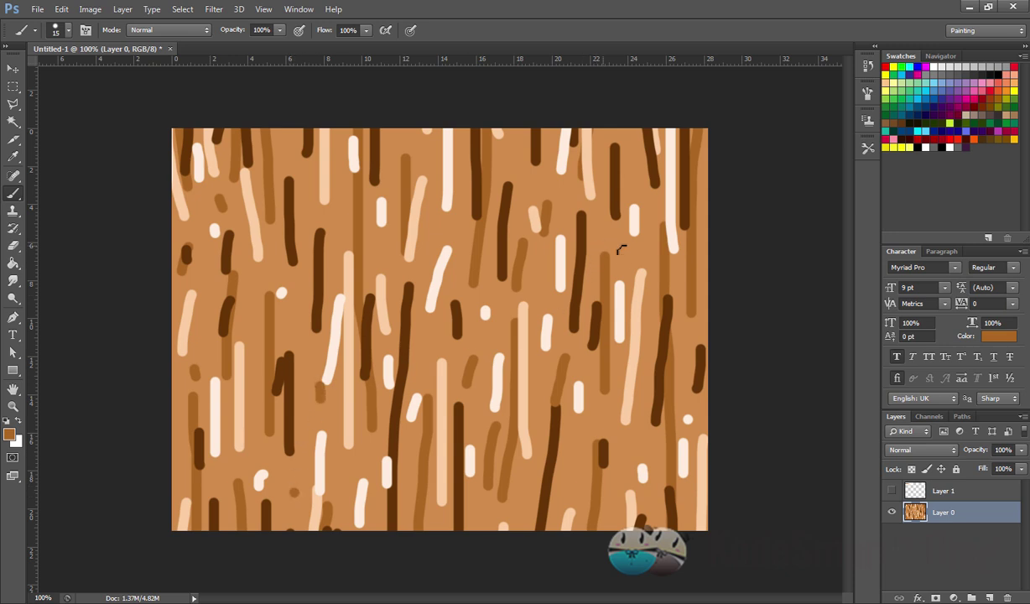
pyautogui.moveTo(631, 240); pyautogui.dragTo(631, 254)
pyautogui.moveTo(633, 145); pyautogui.dragTo(632, 156)
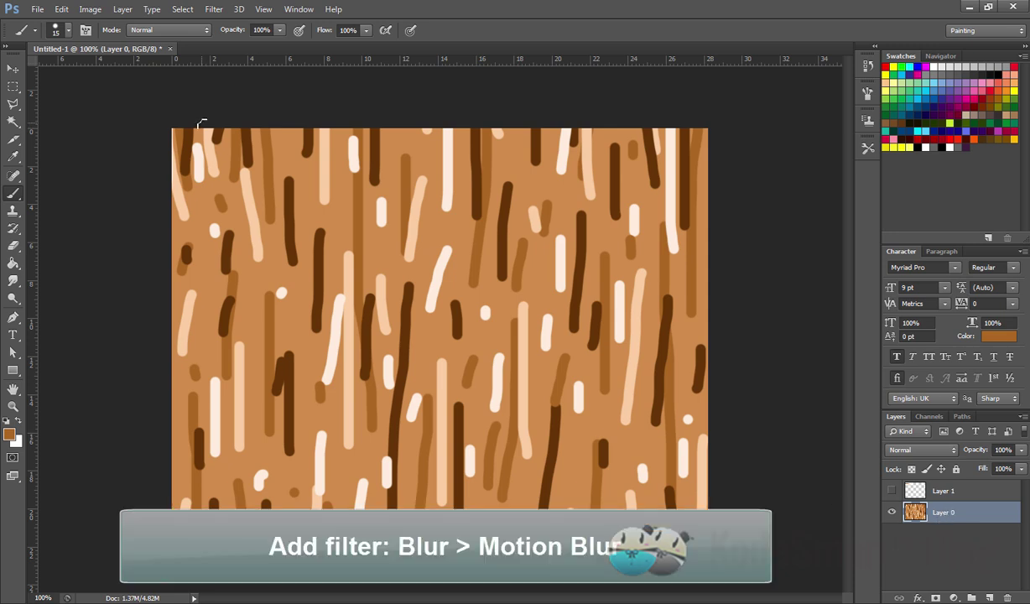
# Apply a Motion Blur with angle -90° and distance 900 pixels to Layer 0
pyautogui.click(215, 11)
pyautogui.moveTo(221, 144)
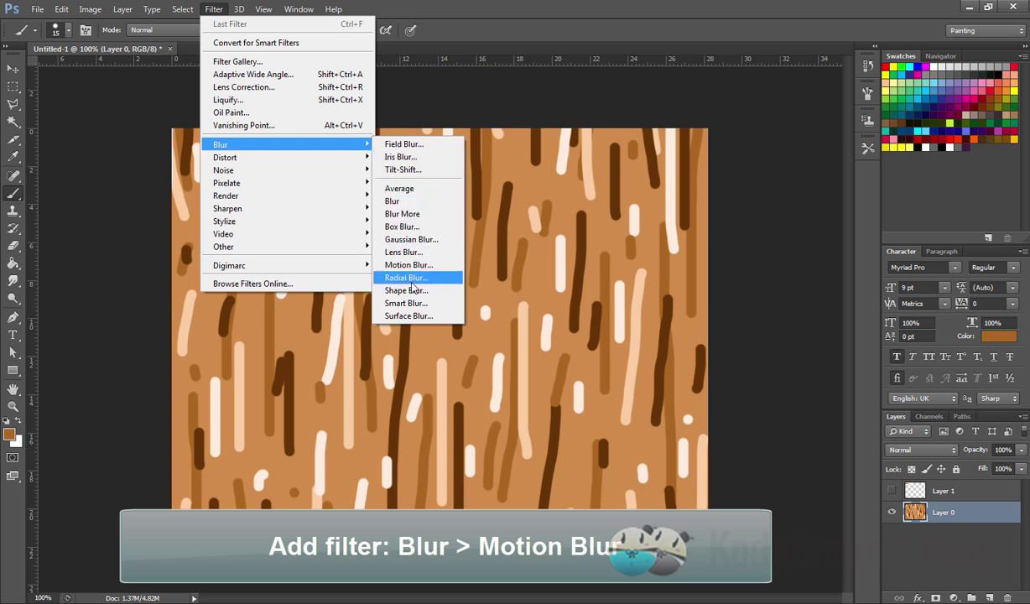
pyautogui.click(408, 264)
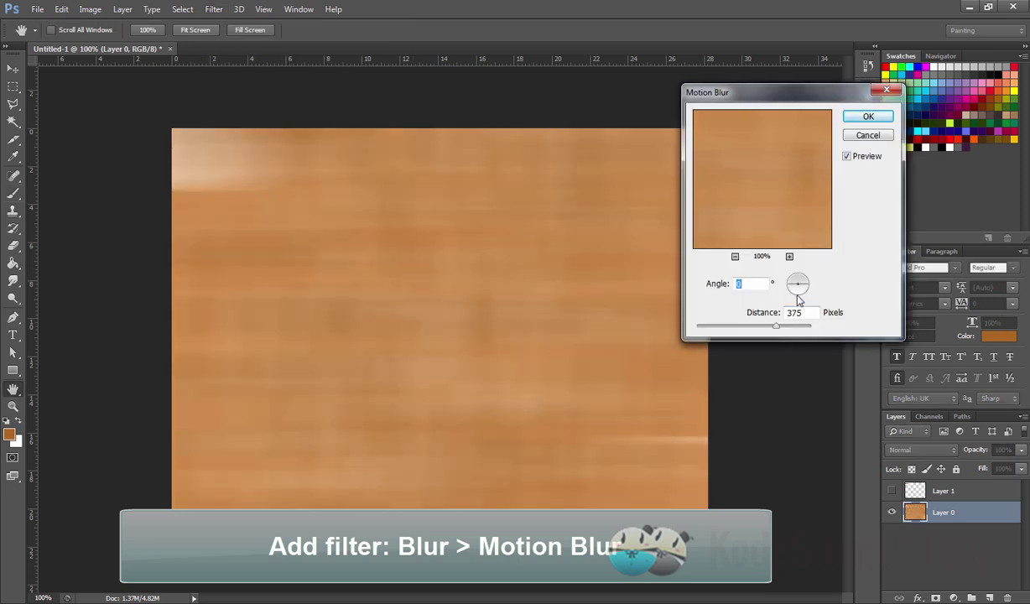
pyautogui.moveTo(776, 326)
pyautogui.mouseDown()
pyautogui.moveTo(787, 328)
pyautogui.moveTo(748, 332)
pyautogui.mouseUp()
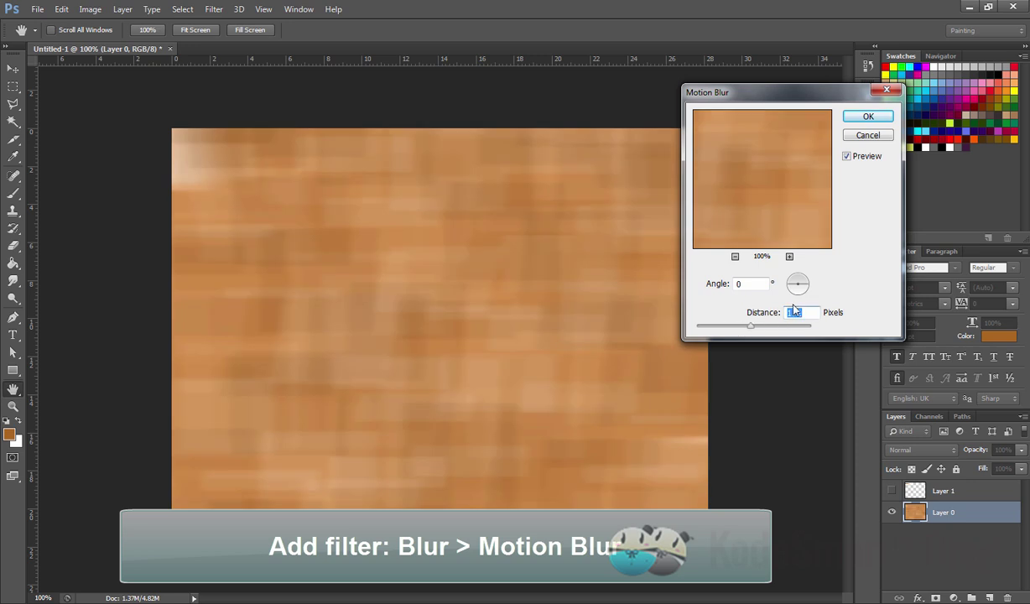
pyautogui.click(799, 299)
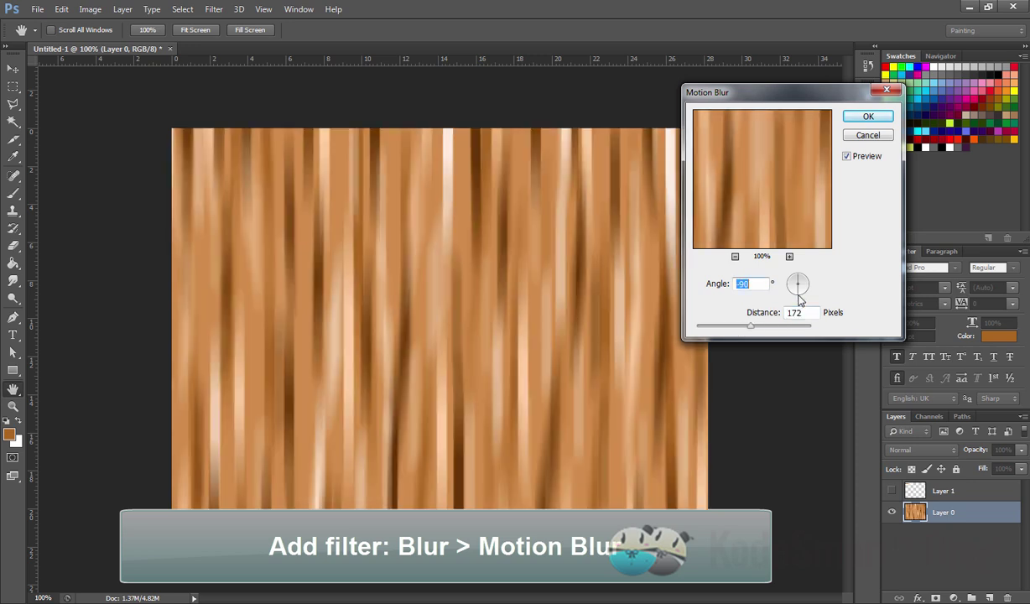
pyautogui.moveTo(760, 328); pyautogui.dragTo(812, 329)
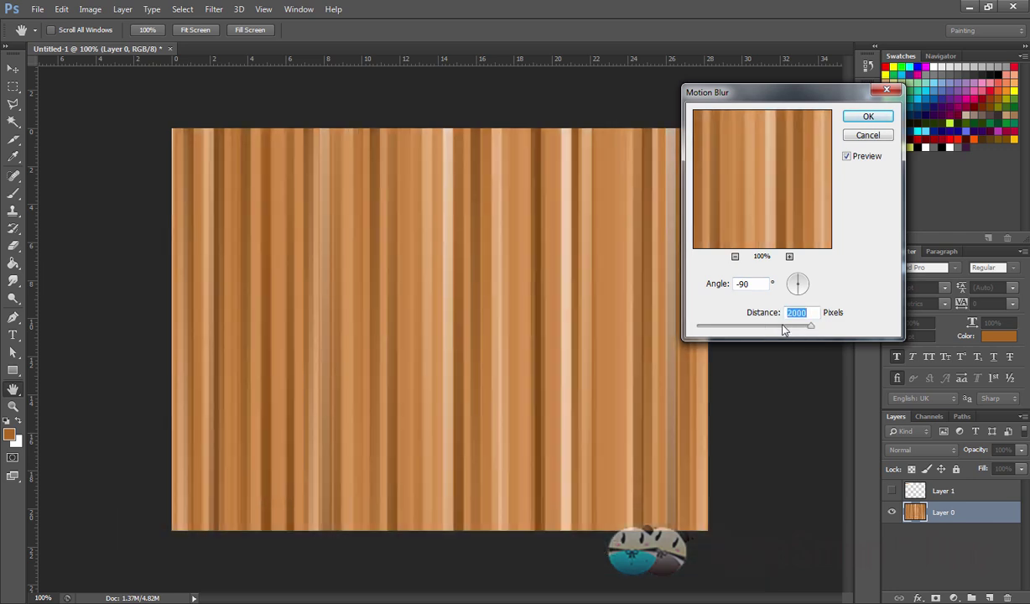
pyautogui.click(784, 329)
pyautogui.moveTo(798, 331); pyautogui.dragTo(789, 329)
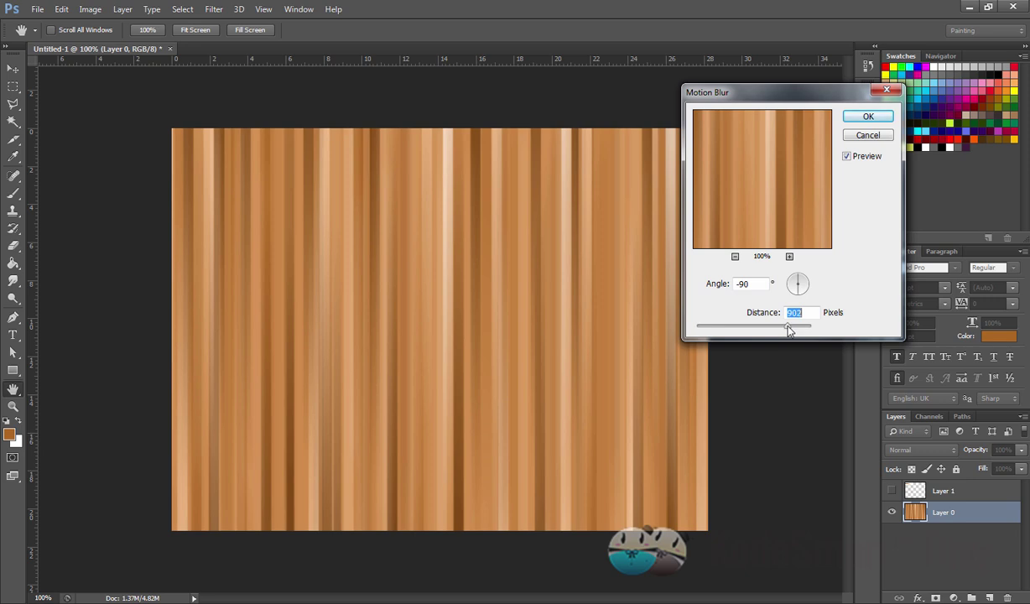
pyautogui.click(868, 117)
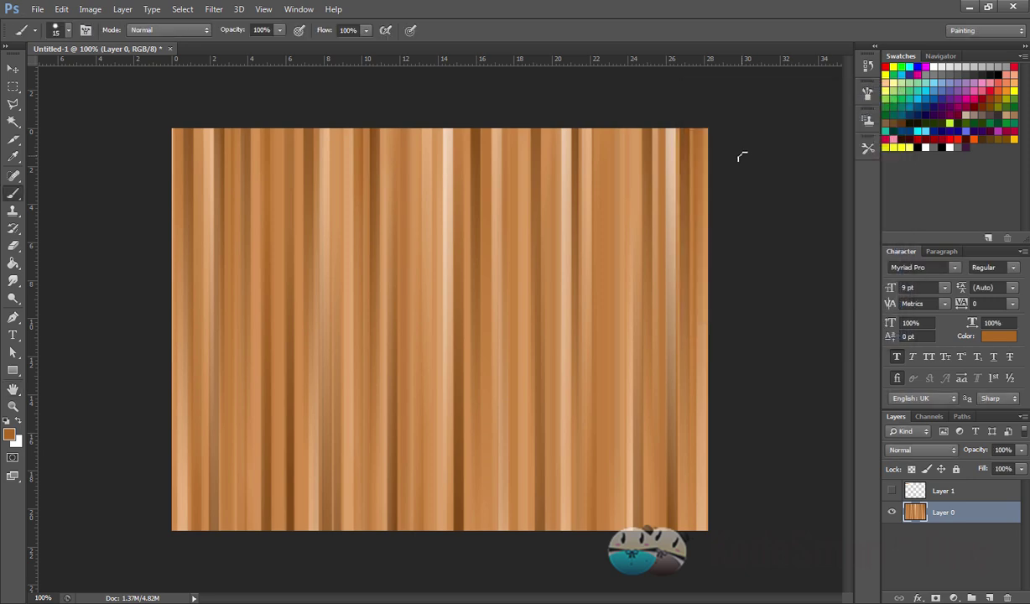
# Apply a second Motion Blur at -90° and 269 pixels, toggling Preview to compare
pyautogui.click(182, 9)
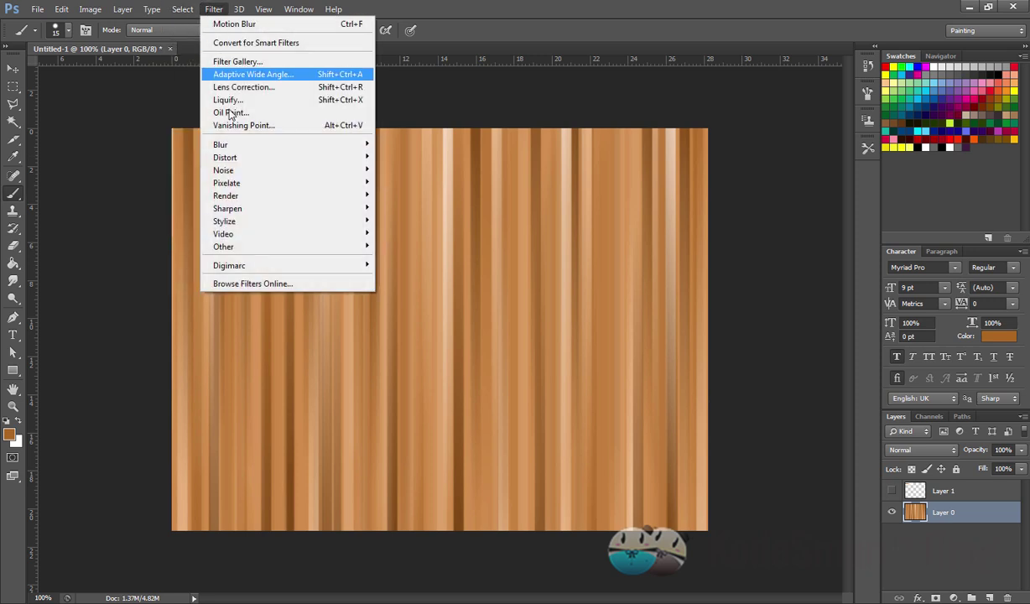
pyautogui.moveTo(286, 145)
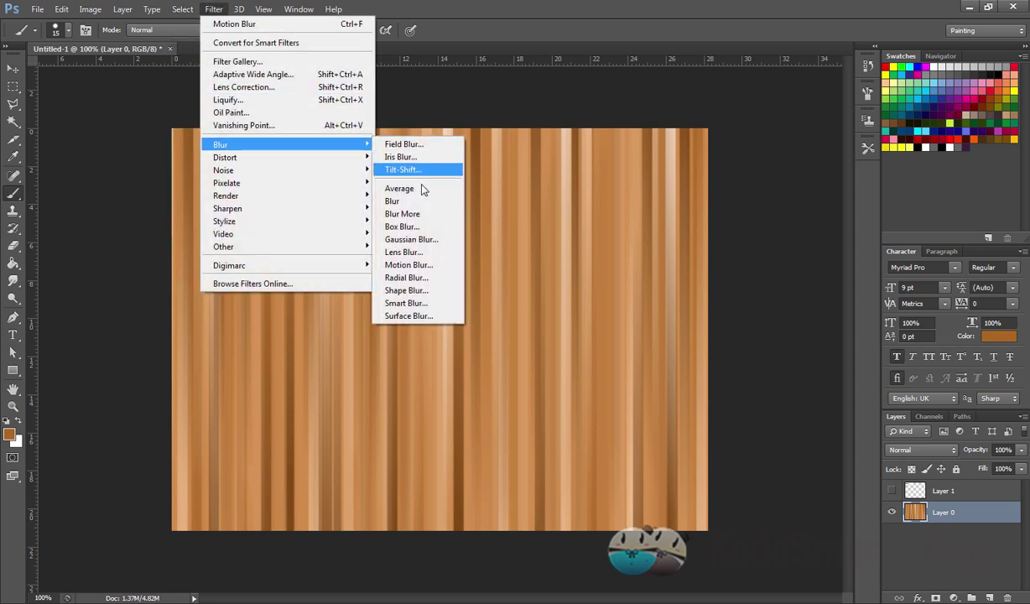
pyautogui.click(422, 267)
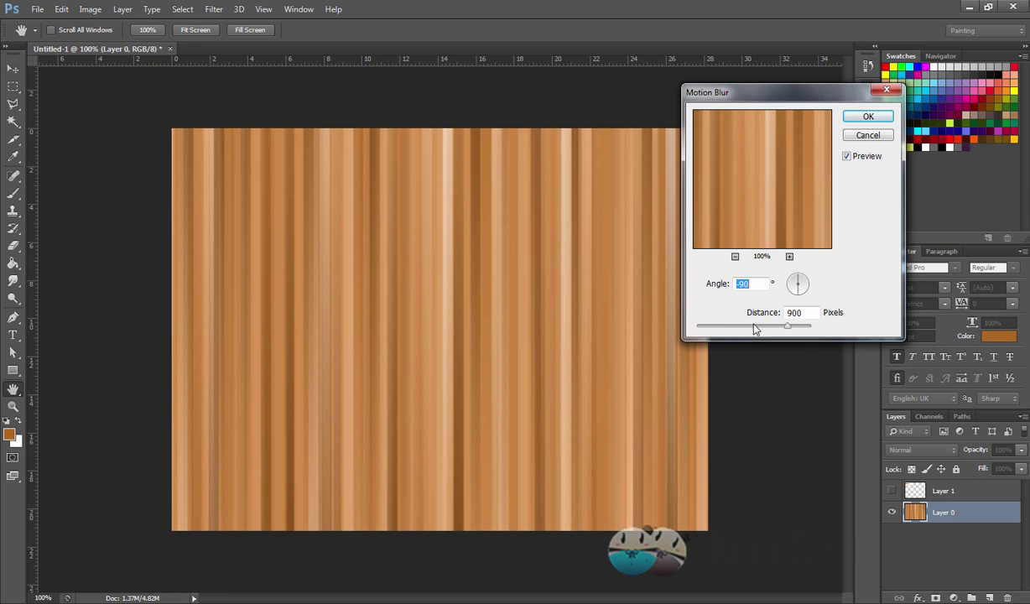
pyautogui.moveTo(722, 325); pyautogui.dragTo(778, 330)
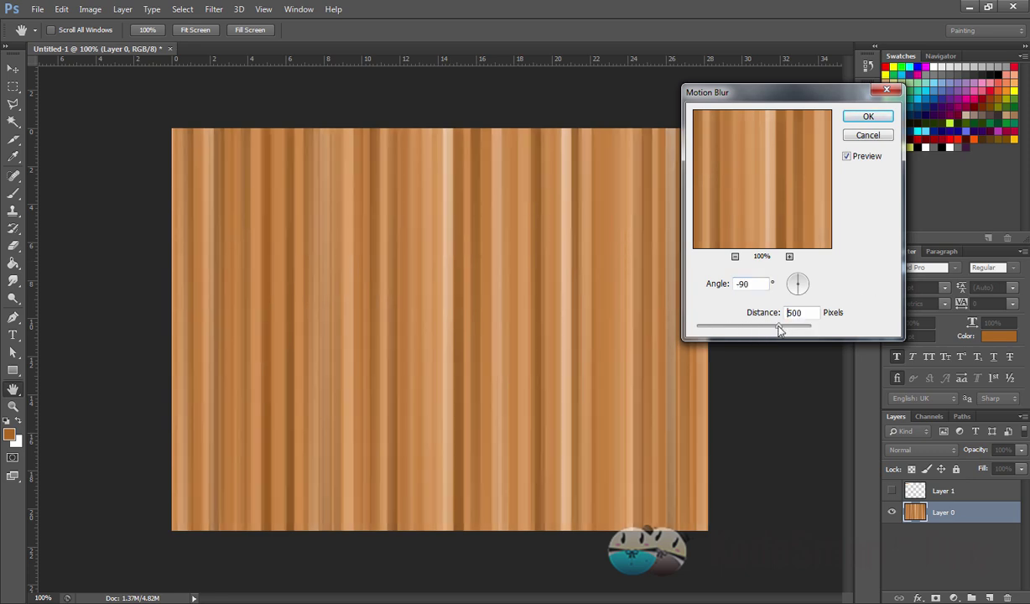
pyautogui.click(847, 156)
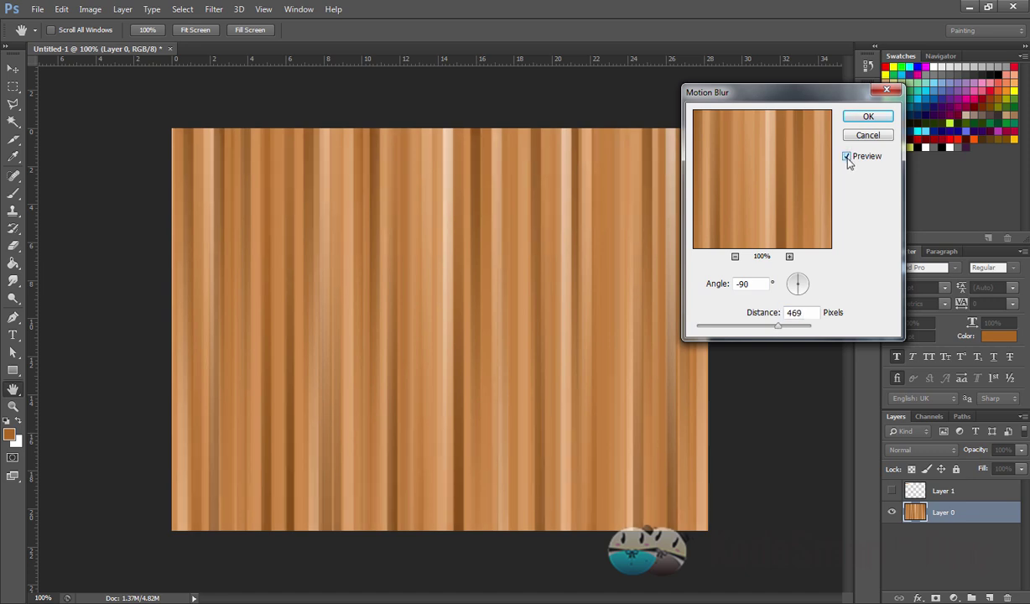
pyautogui.moveTo(782, 335)
pyautogui.mouseDown()
pyautogui.moveTo(741, 329)
pyautogui.moveTo(769, 327)
pyautogui.mouseUp()
pyautogui.click(853, 159)
pyautogui.click(852, 161)
pyautogui.click(849, 163)
pyautogui.click(867, 116)
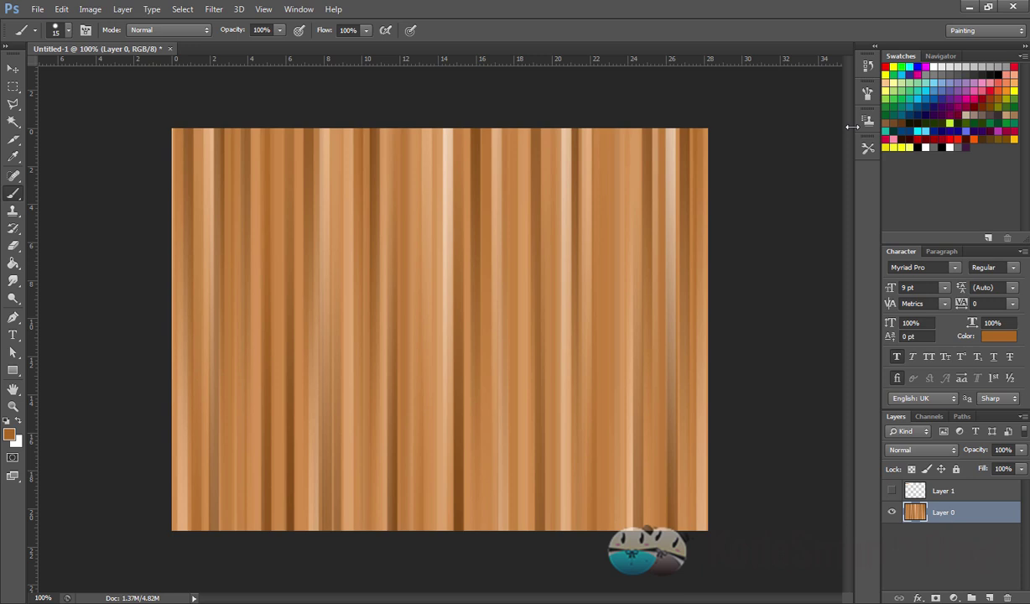
# In Brightness/Contrast, roughly lower brightness and raise contrast, comparing with Preview
pyautogui.click(90, 10)
pyautogui.moveTo(110, 42)
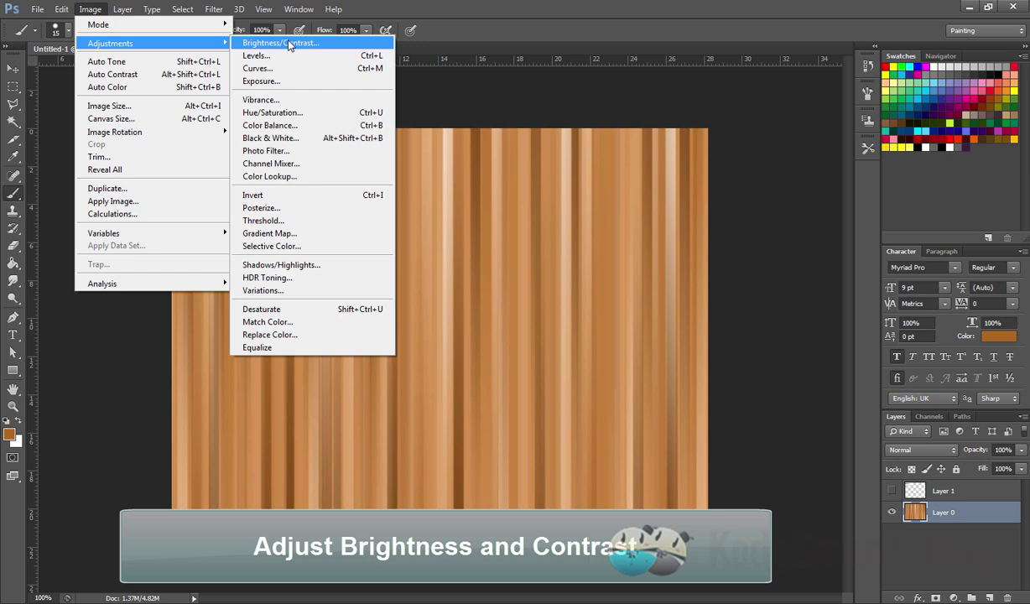
pyautogui.click(288, 45)
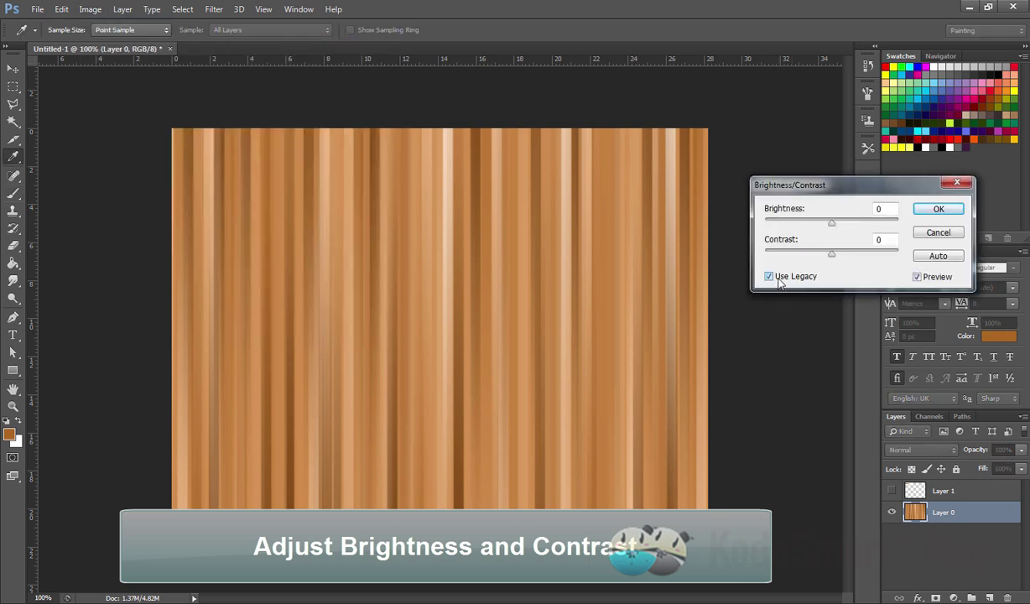
pyautogui.moveTo(831, 222); pyautogui.dragTo(793, 222)
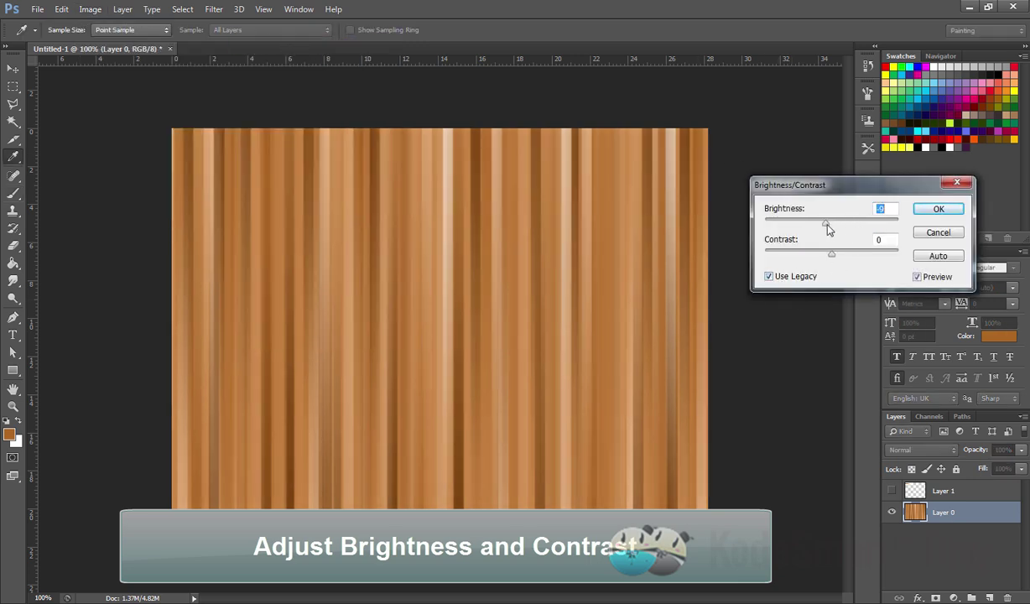
pyautogui.moveTo(832, 253); pyautogui.dragTo(842, 253)
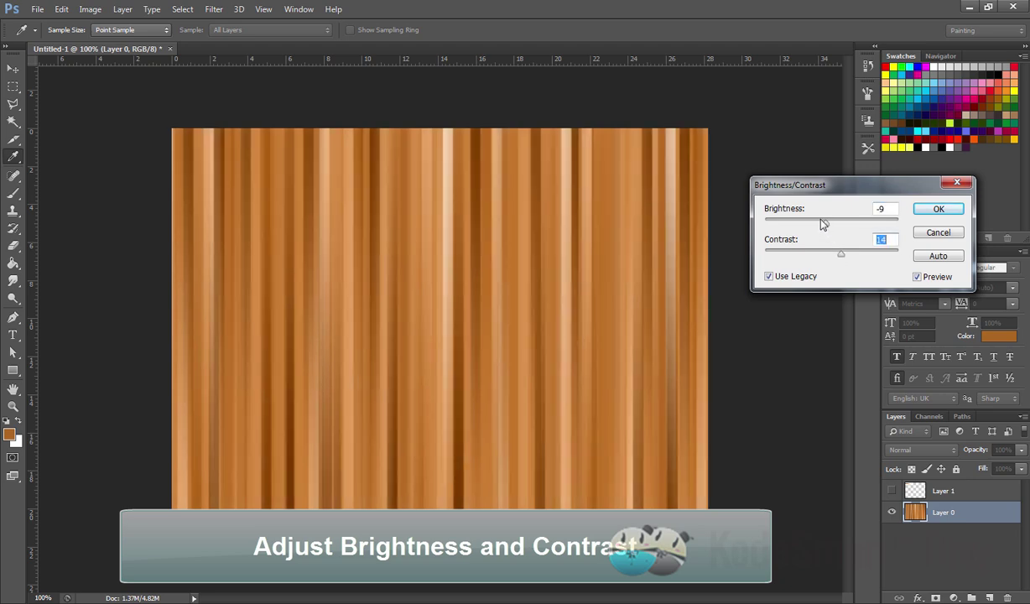
pyautogui.click(822, 221)
pyautogui.click(826, 222)
pyautogui.moveTo(826, 223); pyautogui.dragTo(821, 238)
pyautogui.click(847, 255)
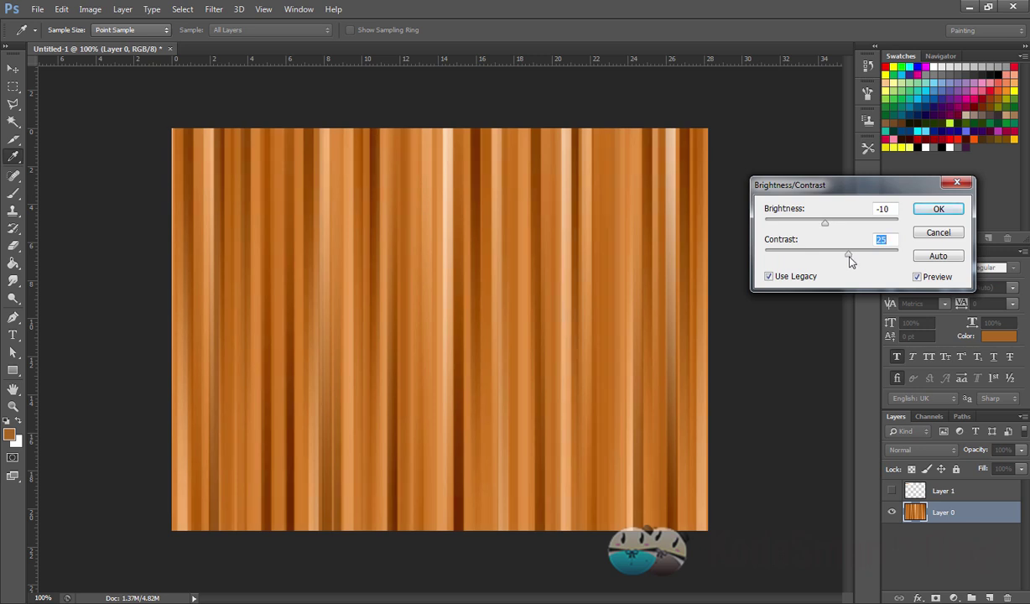
pyautogui.moveTo(849, 256); pyautogui.dragTo(847, 259)
pyautogui.click(919, 277)
pyautogui.click(918, 277)
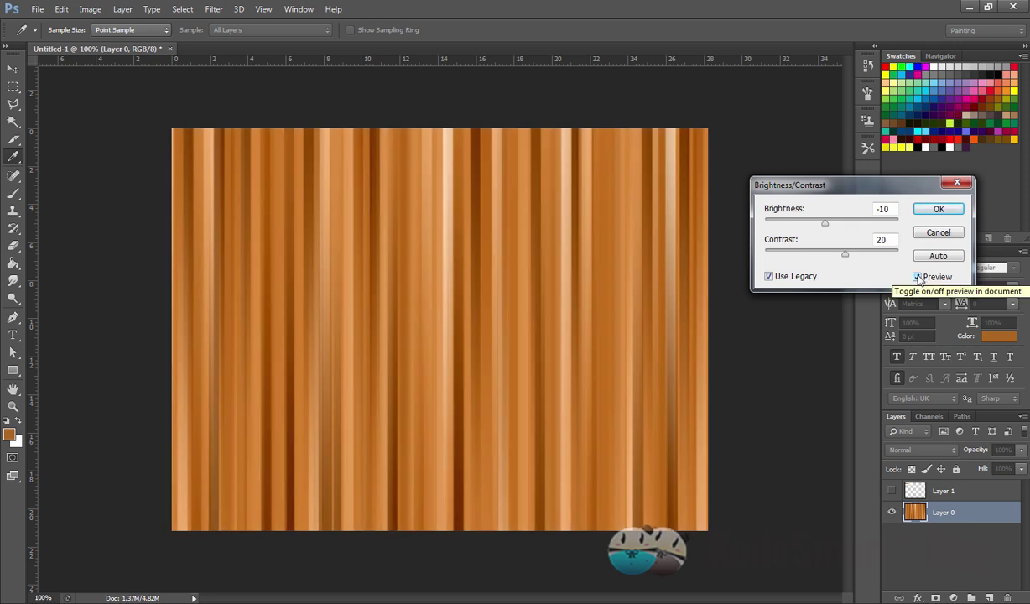
# Settle on brightness -20 and contrast 25 and apply the adjustment
pyautogui.moveTo(825, 223); pyautogui.dragTo(816, 223)
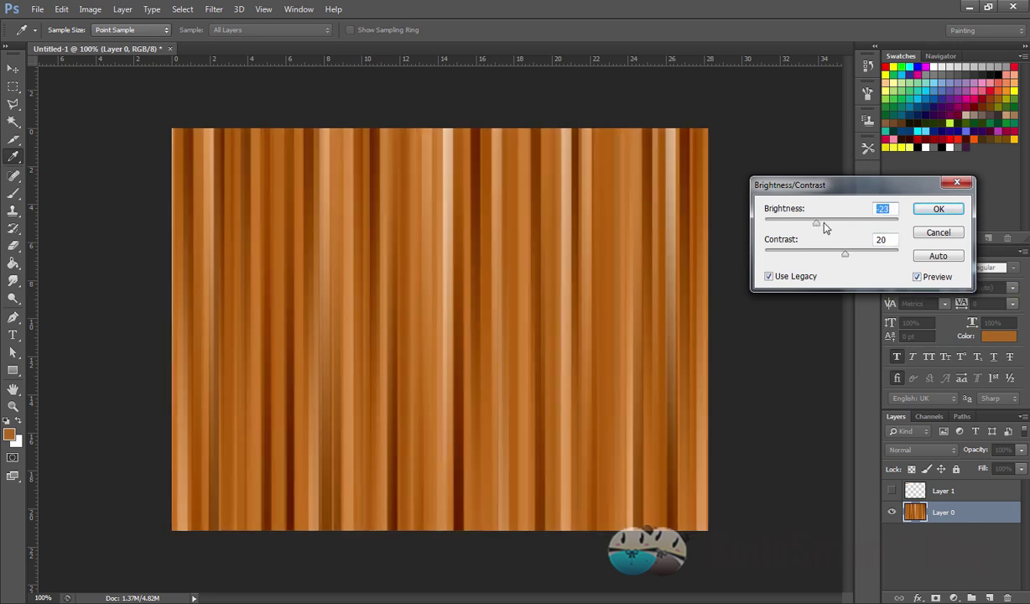
pyautogui.moveTo(823, 224); pyautogui.dragTo(823, 224)
pyautogui.moveTo(845, 254); pyautogui.dragTo(851, 256)
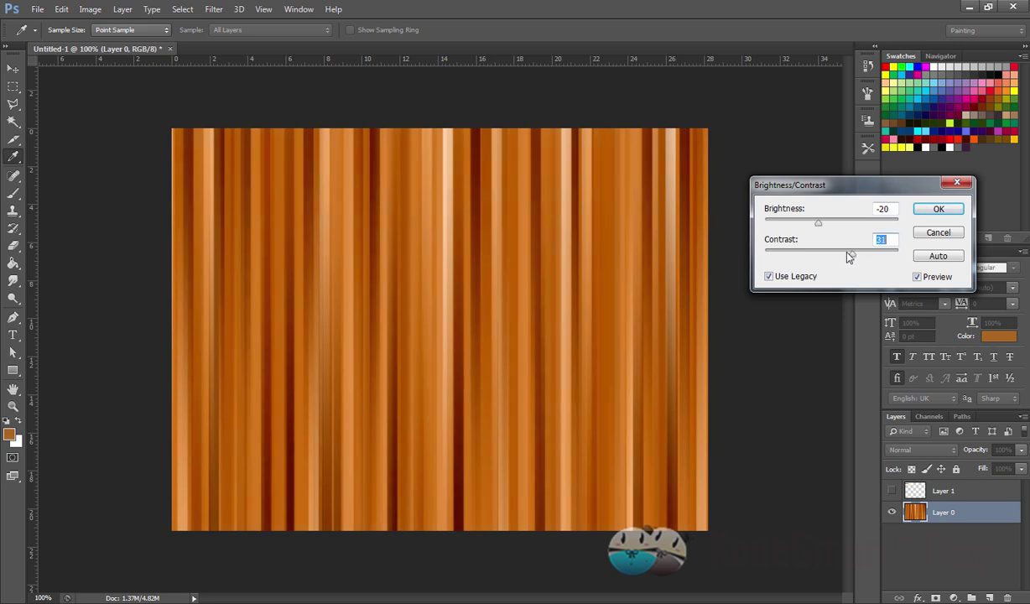
pyautogui.moveTo(849, 256); pyautogui.dragTo(845, 257)
pyautogui.click(918, 277)
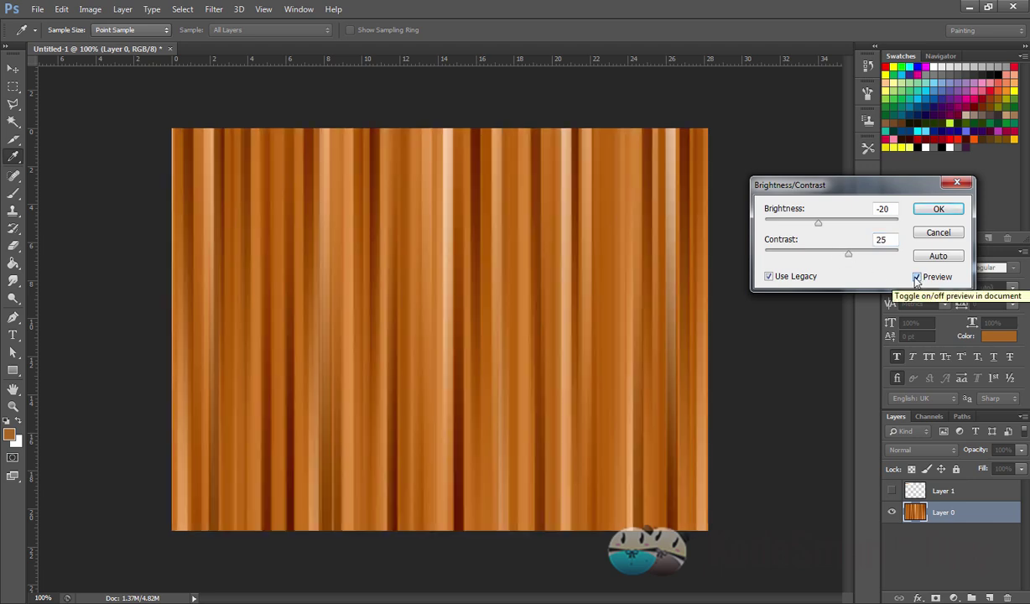
pyautogui.click(939, 209)
pyautogui.press('b')
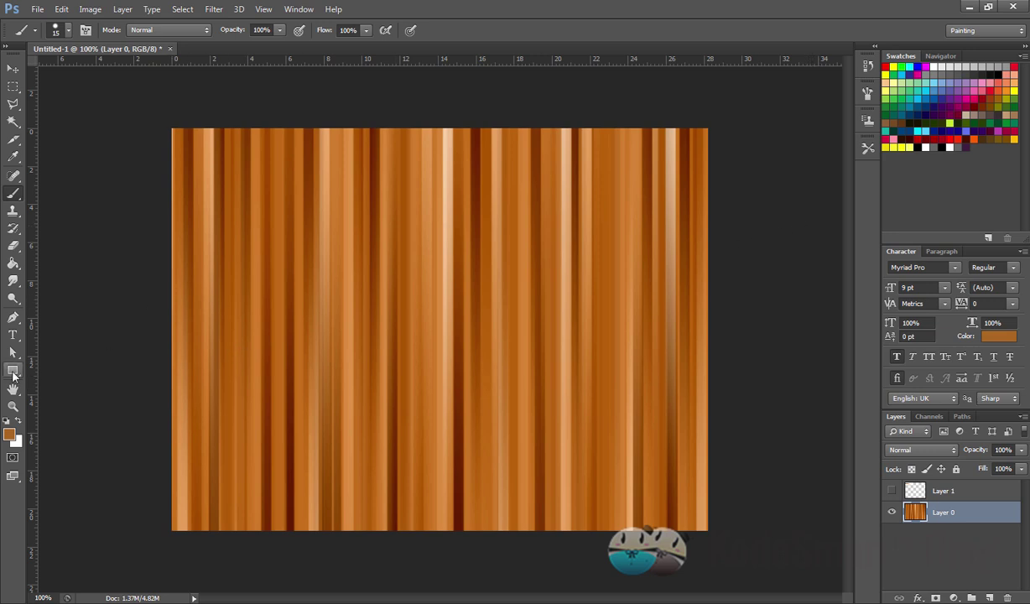
# Draw an 845 × 47 px brown Rectangle 1 shape bar along the canvas bottom
pyautogui.click(17, 374)
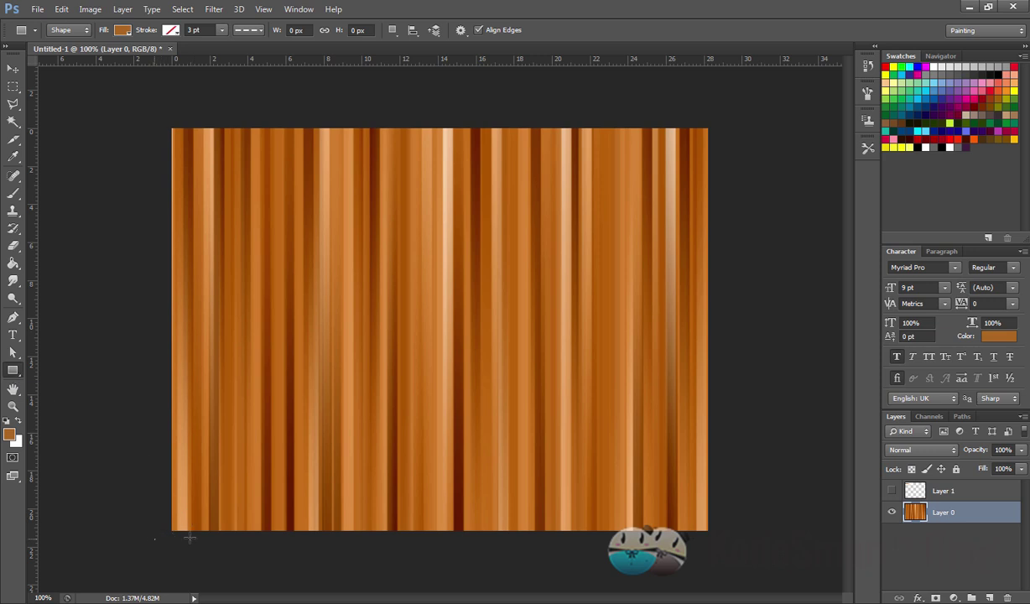
pyautogui.moveTo(155, 539)
pyautogui.mouseDown()
pyautogui.moveTo(723, 525)
pyautogui.moveTo(720, 508)
pyautogui.mouseUp()
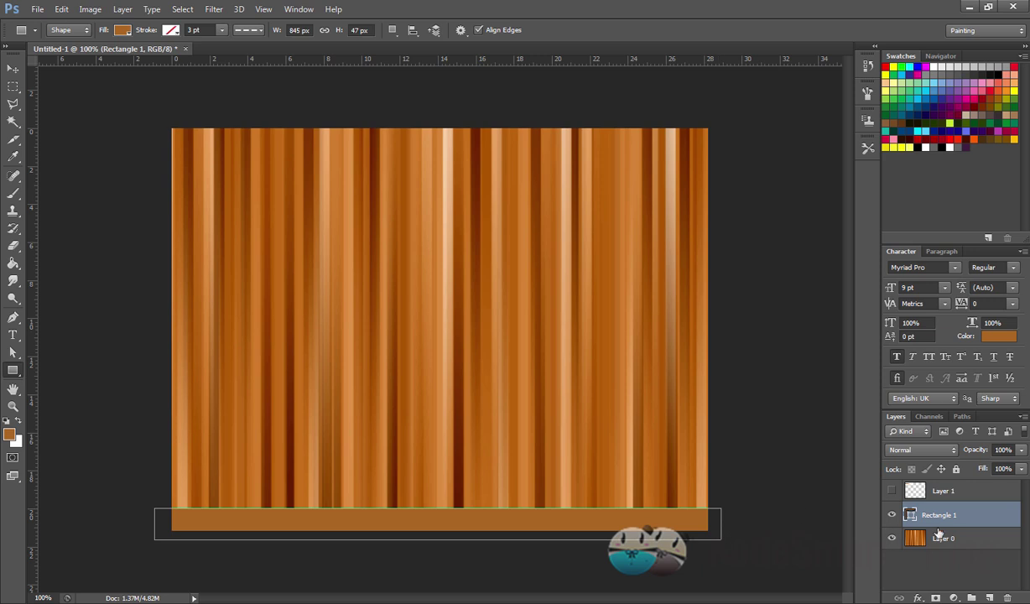
pyautogui.click(974, 495)
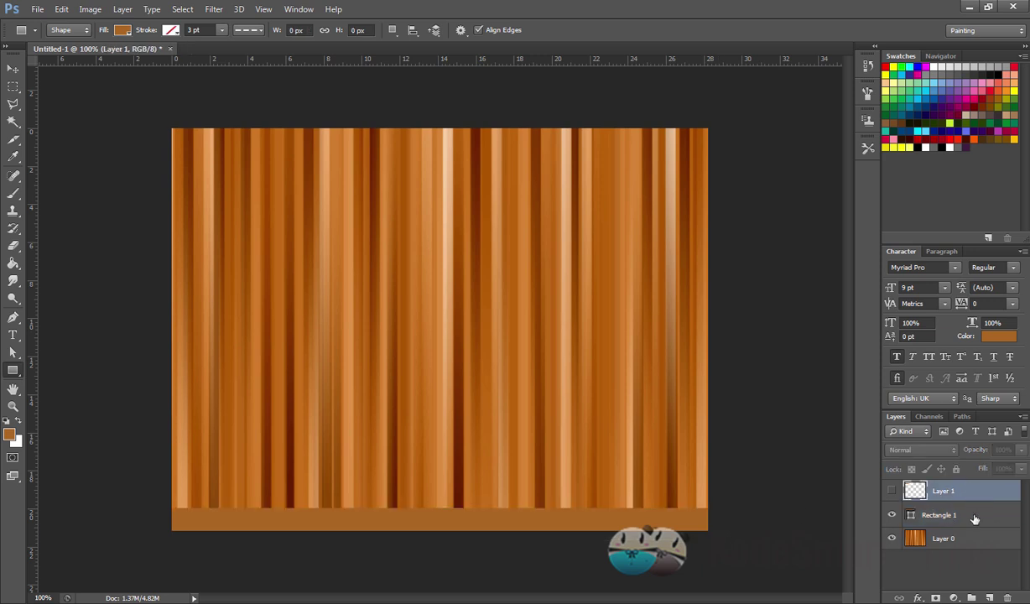
pyautogui.click(913, 514)
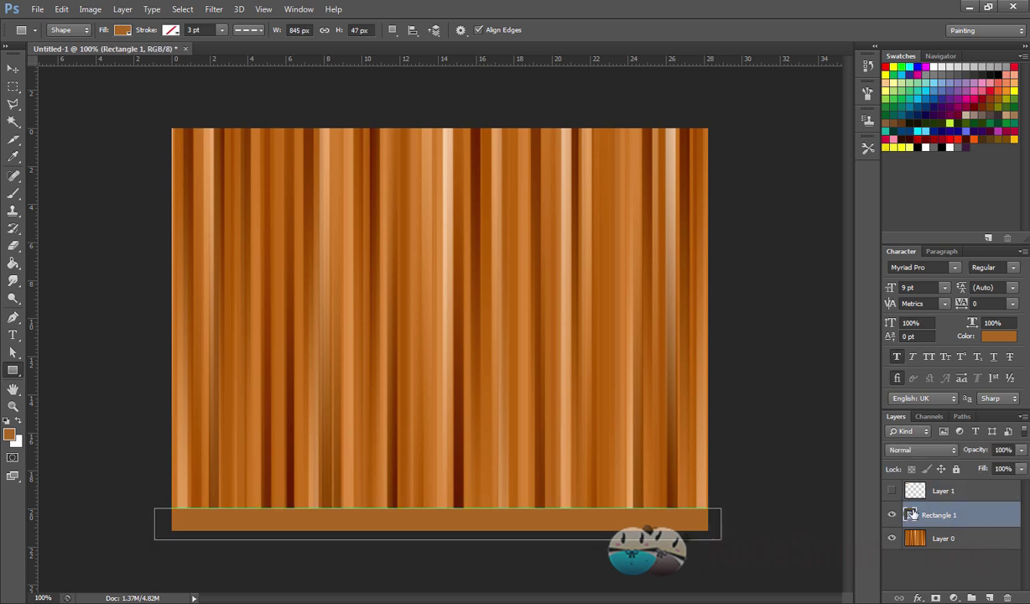
# Add a Drop Shadow to Rectangle 1: angle -90°, distance 1 px, opacity about half
pyautogui.doubleClick(1003, 515)
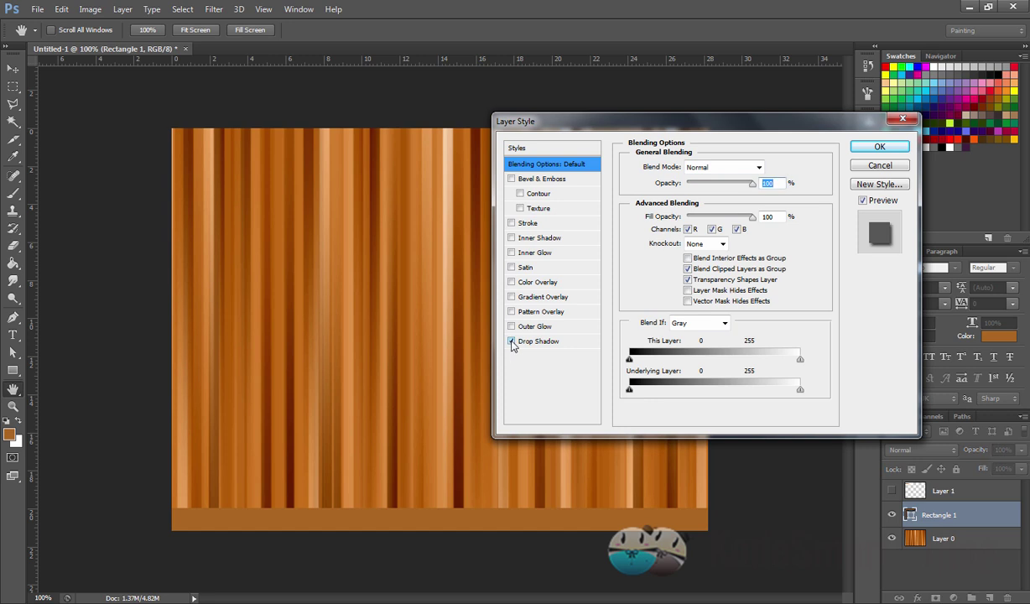
pyautogui.click(525, 342)
pyautogui.click(744, 204)
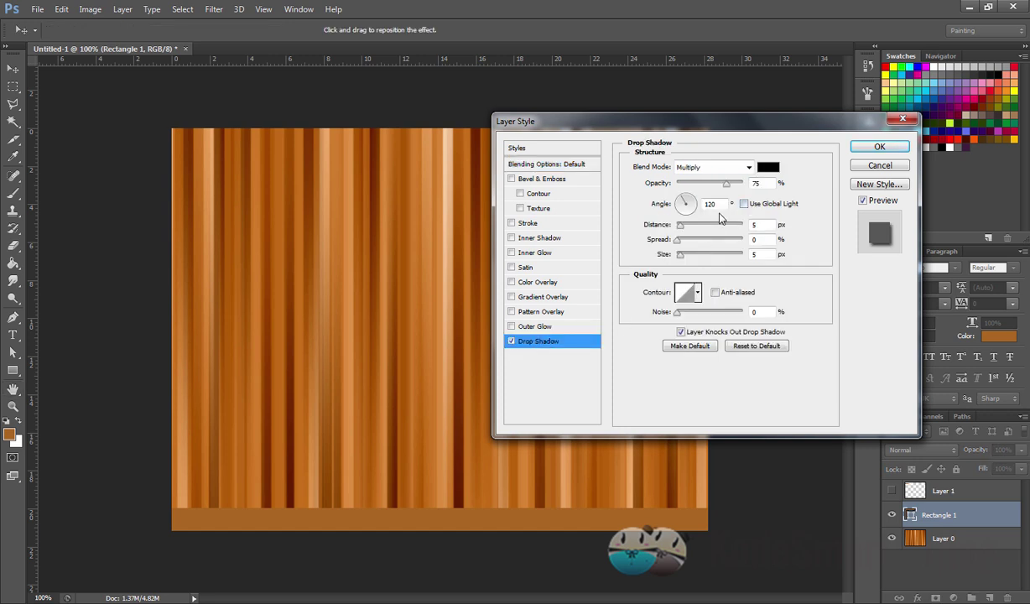
pyautogui.moveTo(715, 204); pyautogui.dragTo(586, 202)
pyautogui.write('90')
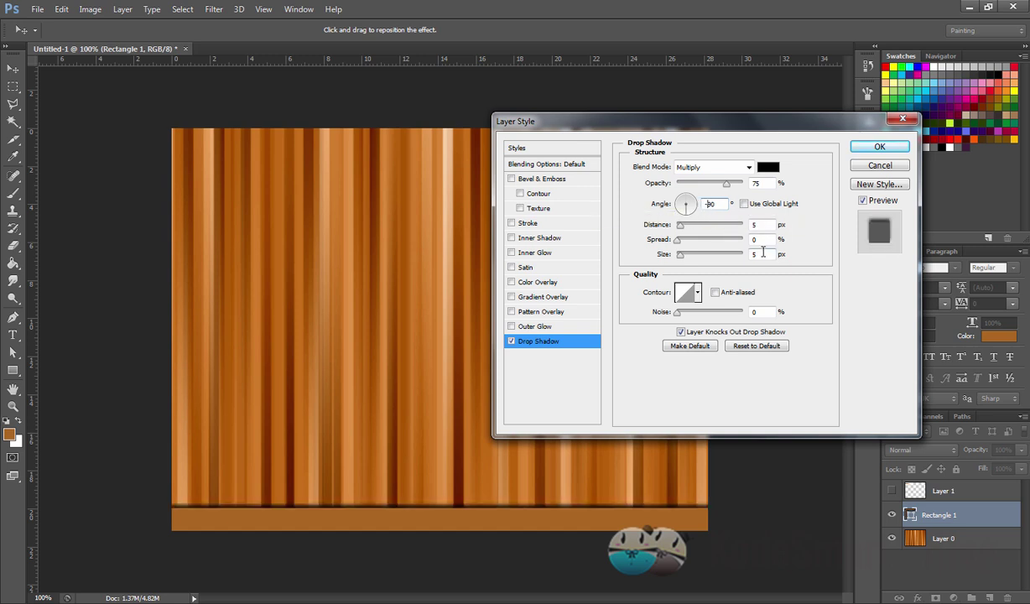
pyautogui.doubleClick(770, 224)
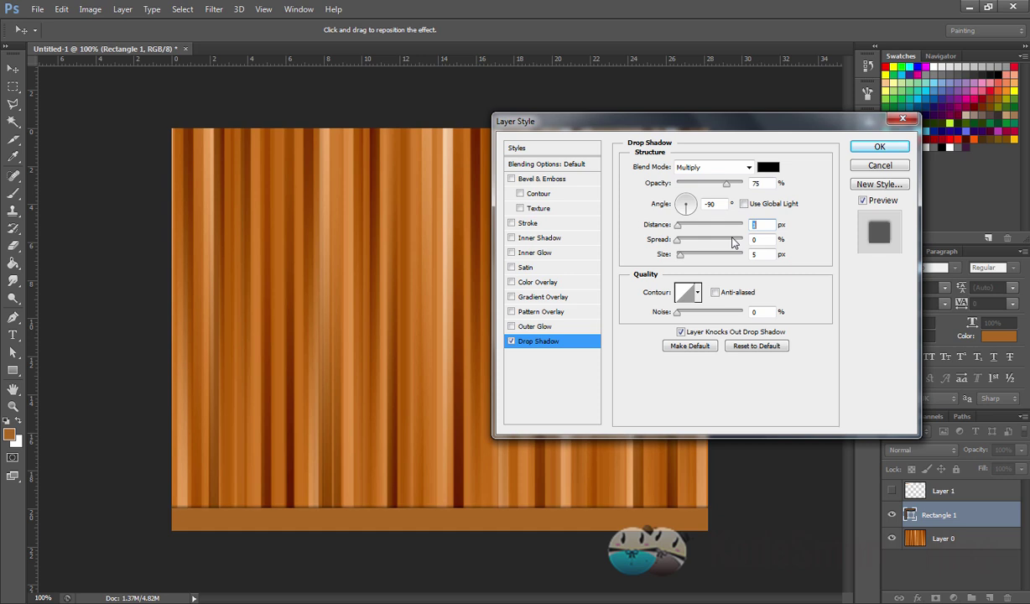
pyautogui.moveTo(679, 181); pyautogui.dragTo(709, 185)
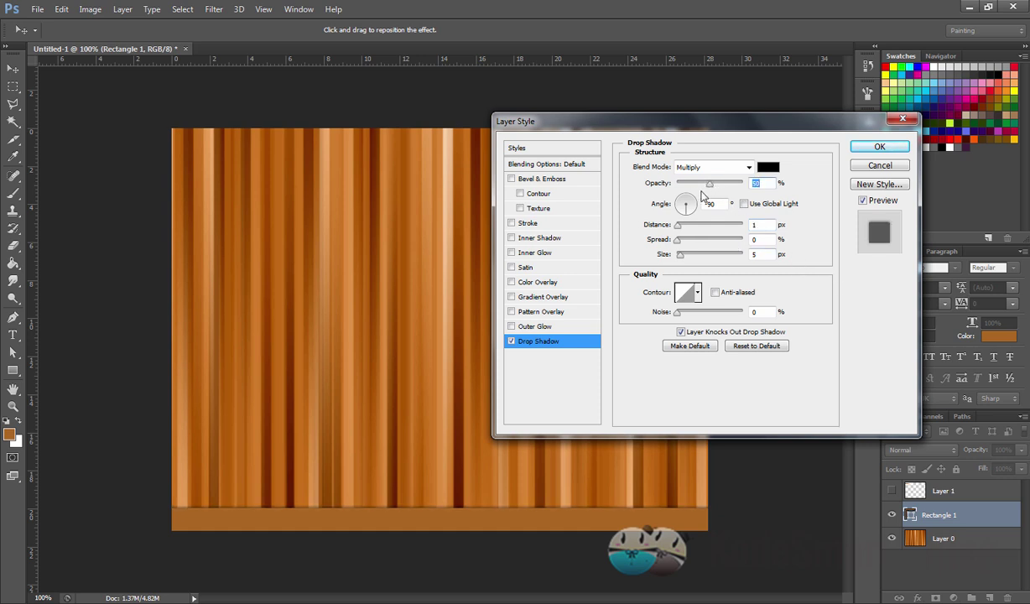
pyautogui.click(879, 148)
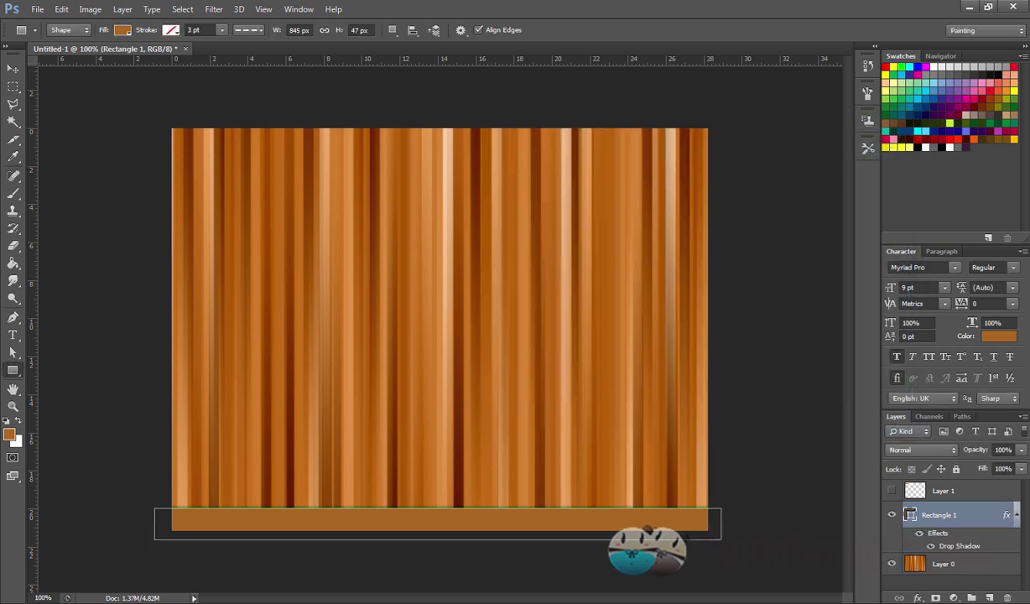
# Create a 'Wood Texture' text label in a dark brown sampled from the wood, enlarged to 21 pt
pyautogui.click(11, 435)
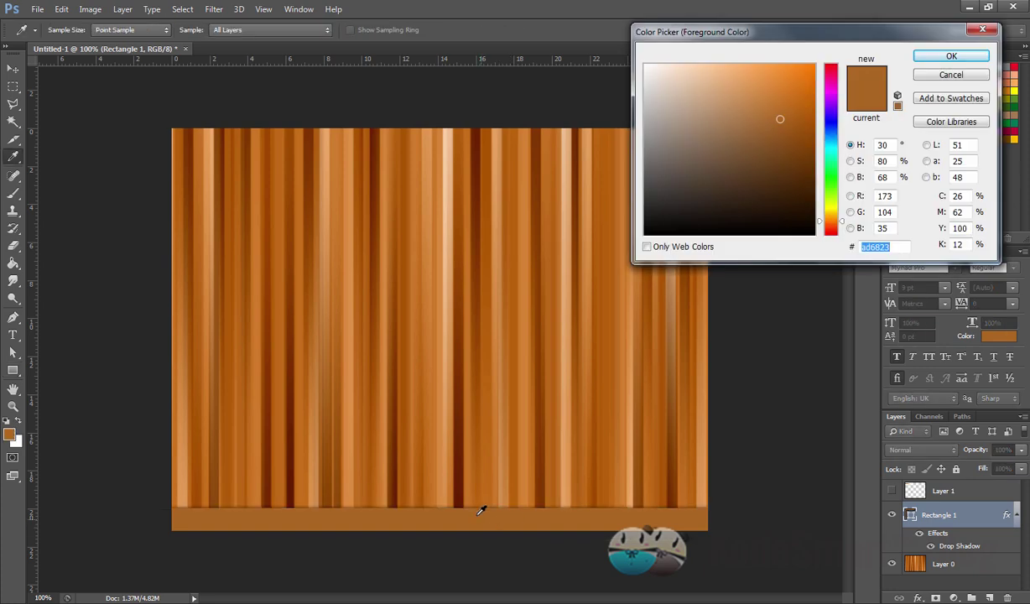
pyautogui.click(449, 478)
pyautogui.click(952, 55)
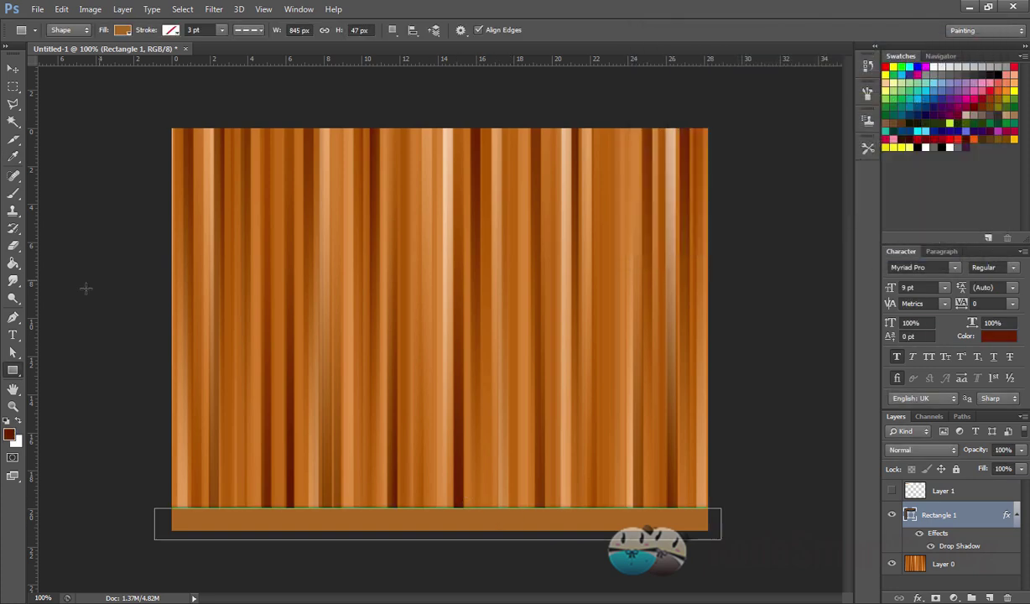
pyautogui.click(13, 335)
pyautogui.click(551, 451)
pyautogui.write('Wood Texture')
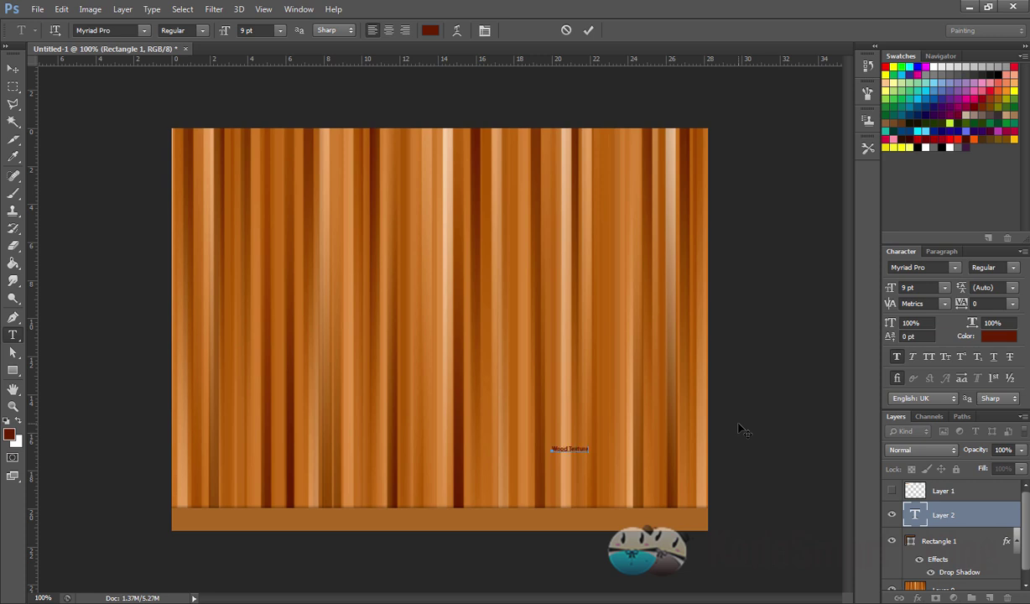
pyautogui.hotkey('ctrl', 'a')
pyautogui.hotkey('ctrl', 'shift', '.')
pyautogui.hotkey('ctrl', 'shift', '.')
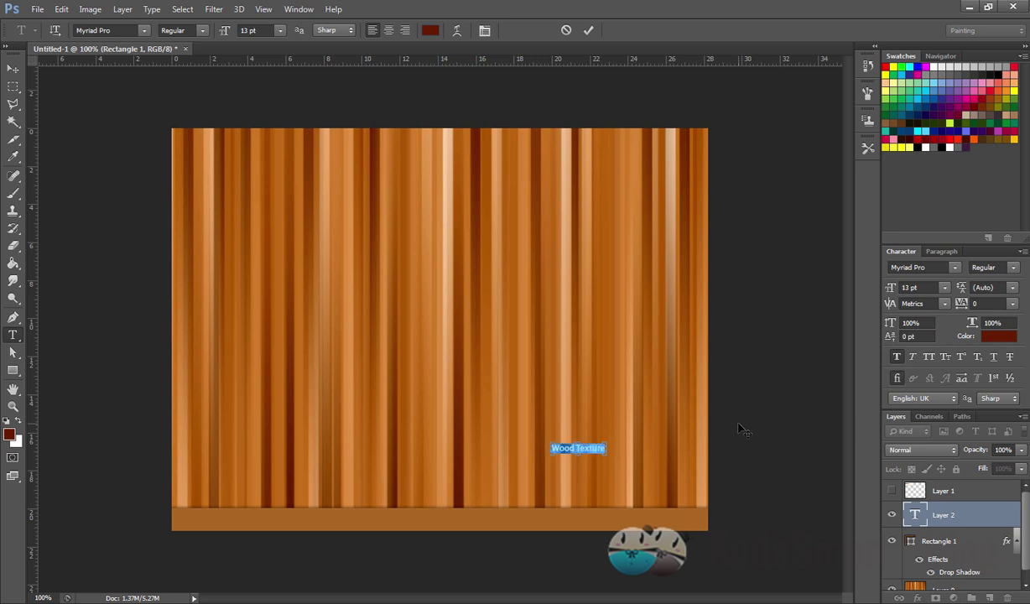
pyautogui.hotkey('ctrl', 'shift', '.')
pyautogui.hotkey('ctrl', 'shift', '.')
pyautogui.hotkey('ctrl', 'shift', '.')
pyautogui.hotkey('ctrl', 'shift', '.')
pyautogui.hotkey('ctrl', 'shift', '.')
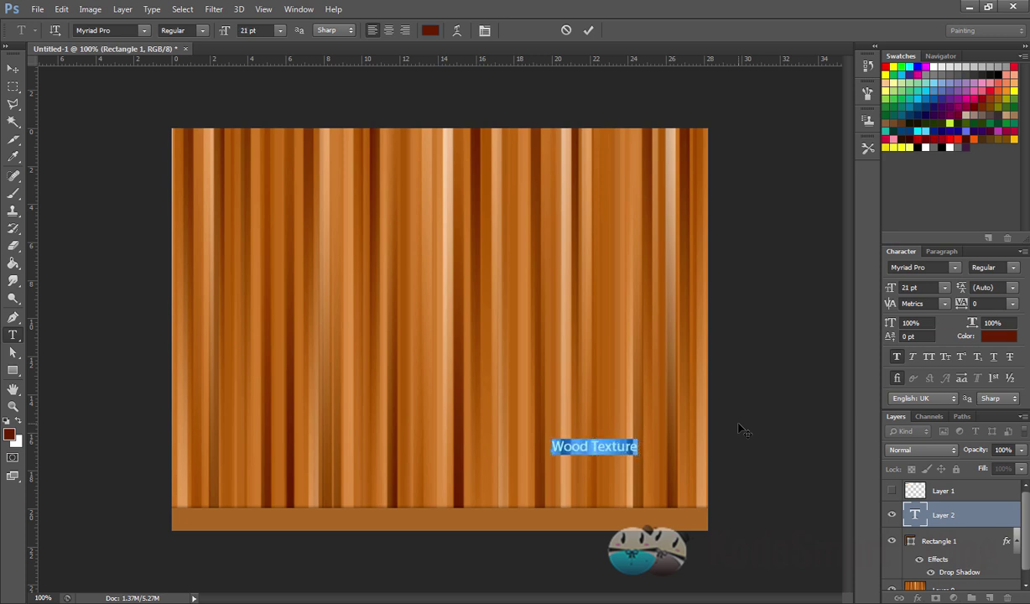
# Move the Wood Texture label onto the bottom bar and nudge it slightly left and up
pyautogui.click(13, 68)
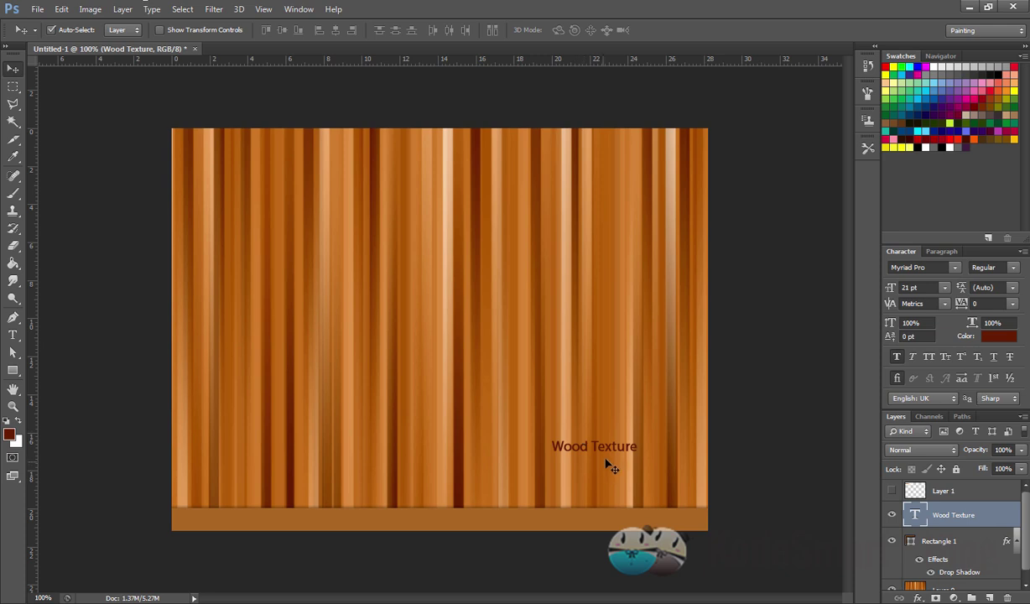
pyautogui.moveTo(586, 438); pyautogui.dragTo(607, 486)
pyautogui.hotkey('ctrl', 'z')
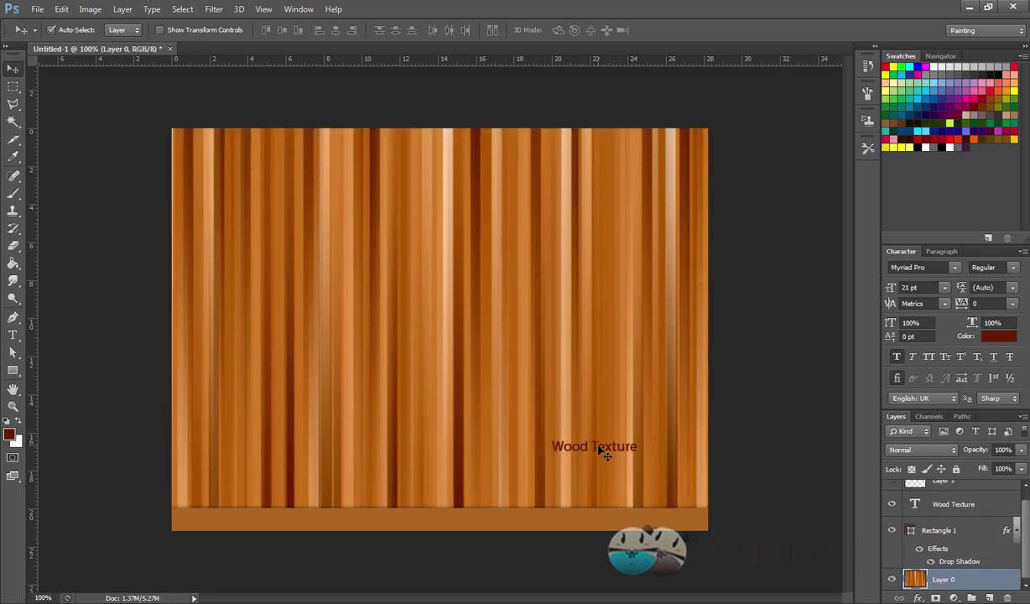
pyautogui.click(606, 450)
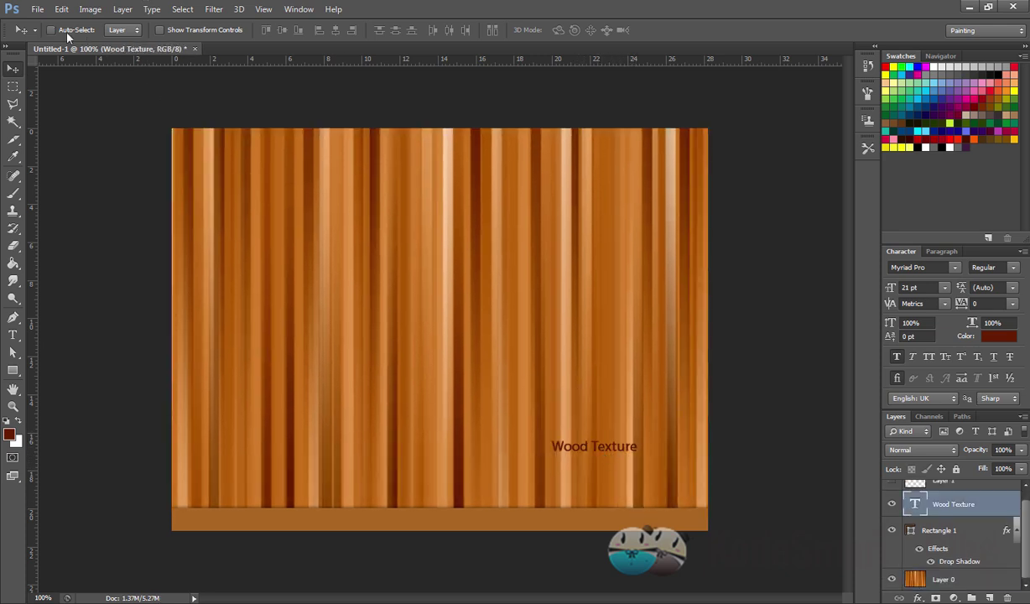
pyautogui.moveTo(603, 449); pyautogui.dragTo(664, 522)
pyautogui.press('Left')
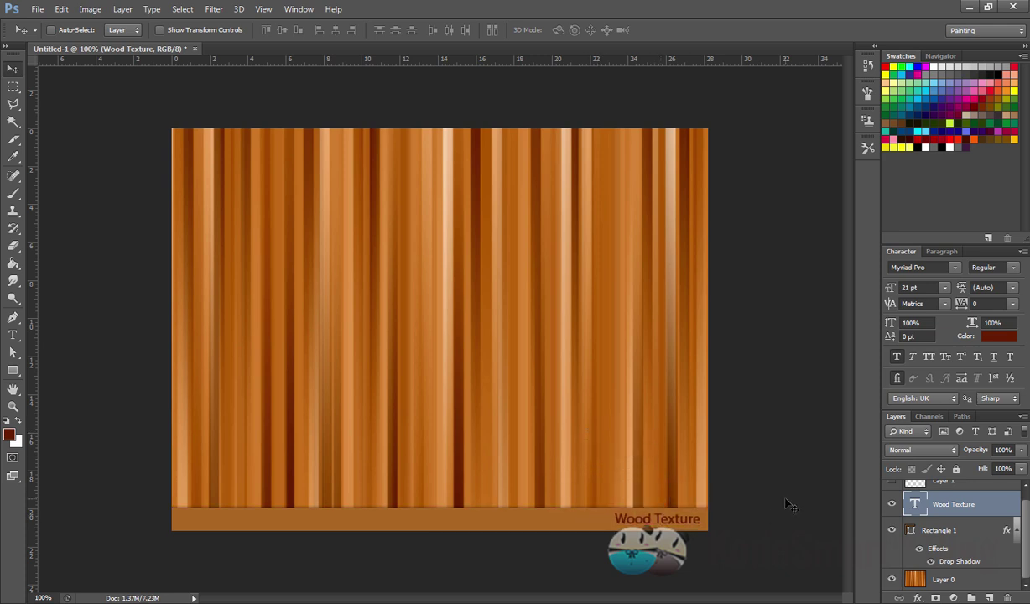
pyautogui.press('Up')
# Add a 1 px outside stroke in light orange e3984f at 46% opacity to the Wood Texture label
pyautogui.doubleClick(1020, 504)
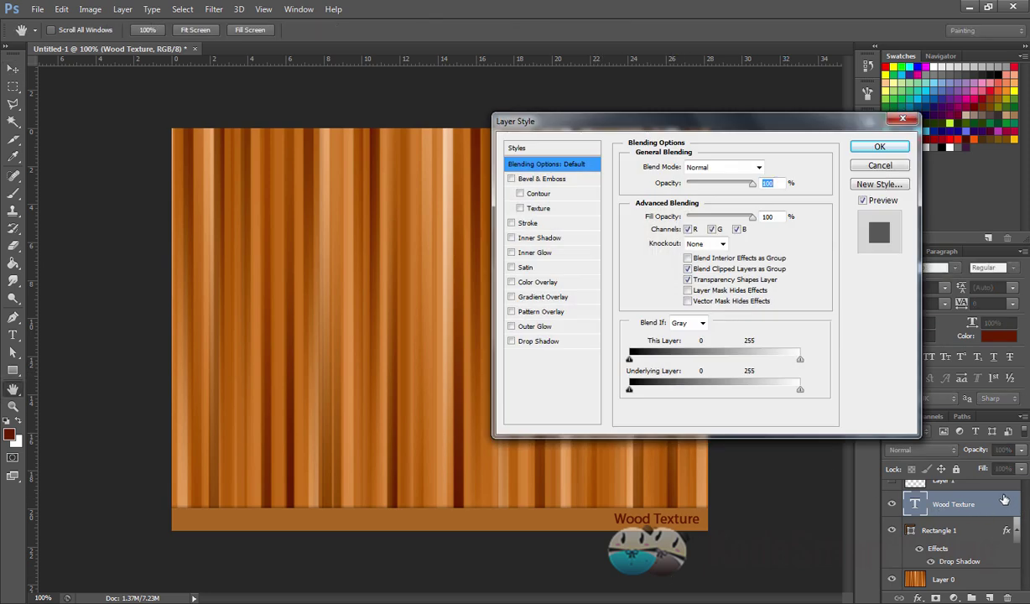
pyautogui.click(511, 222)
pyautogui.click(659, 259)
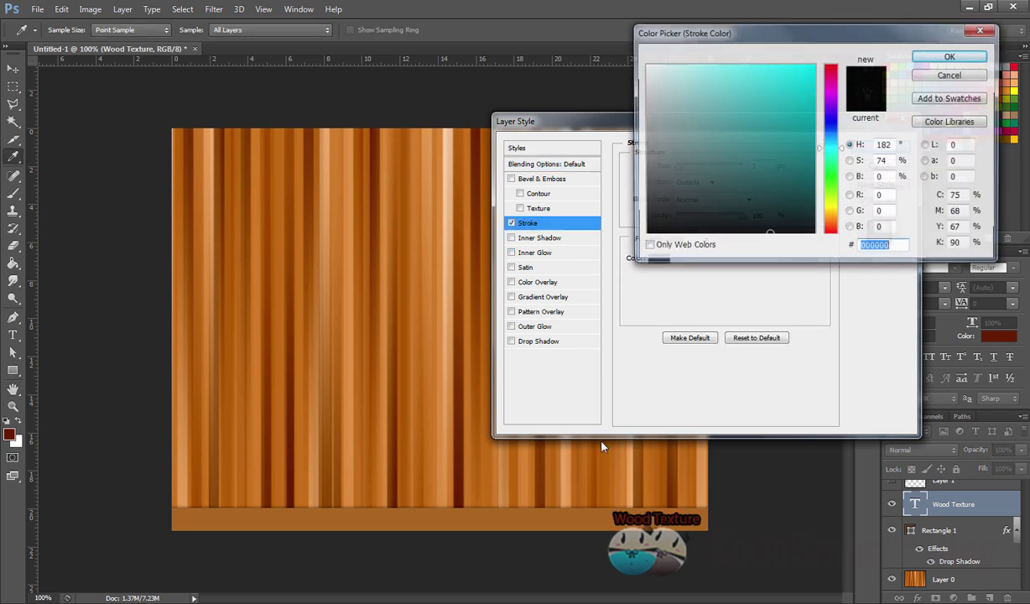
pyautogui.click(574, 464)
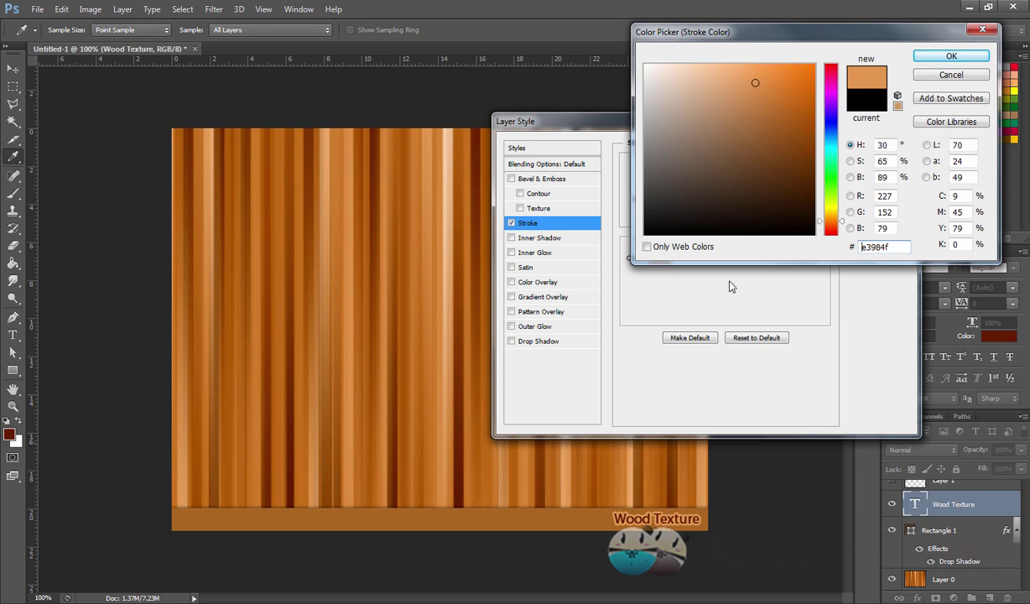
pyautogui.click(951, 55)
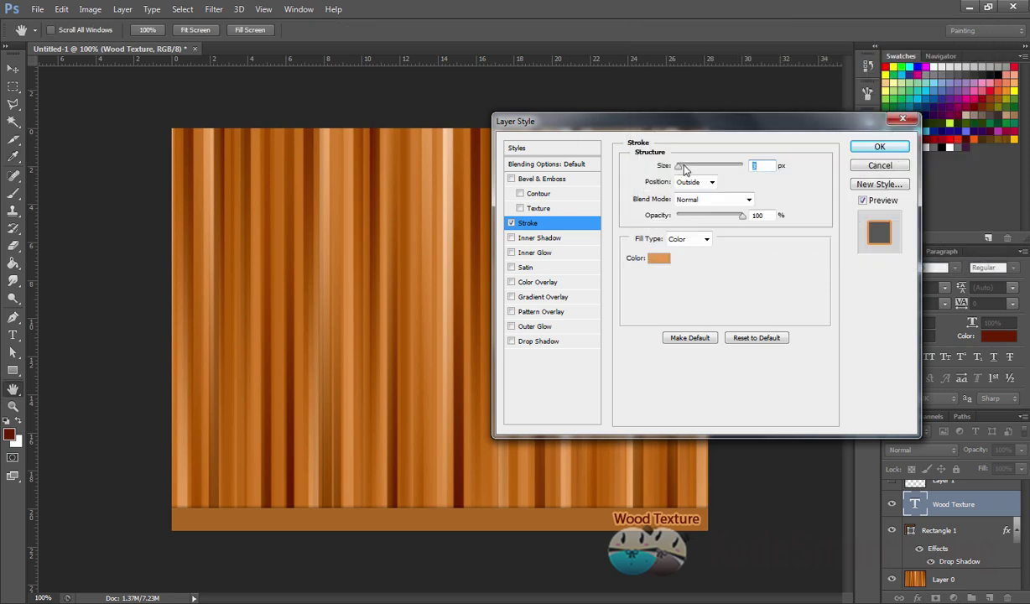
pyautogui.click(707, 216)
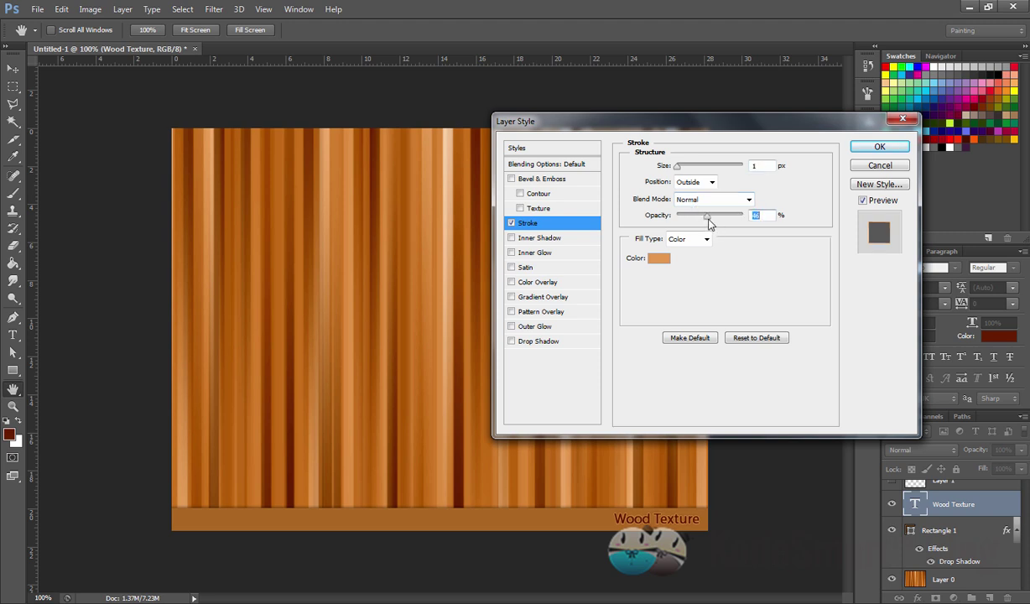
pyautogui.click(864, 148)
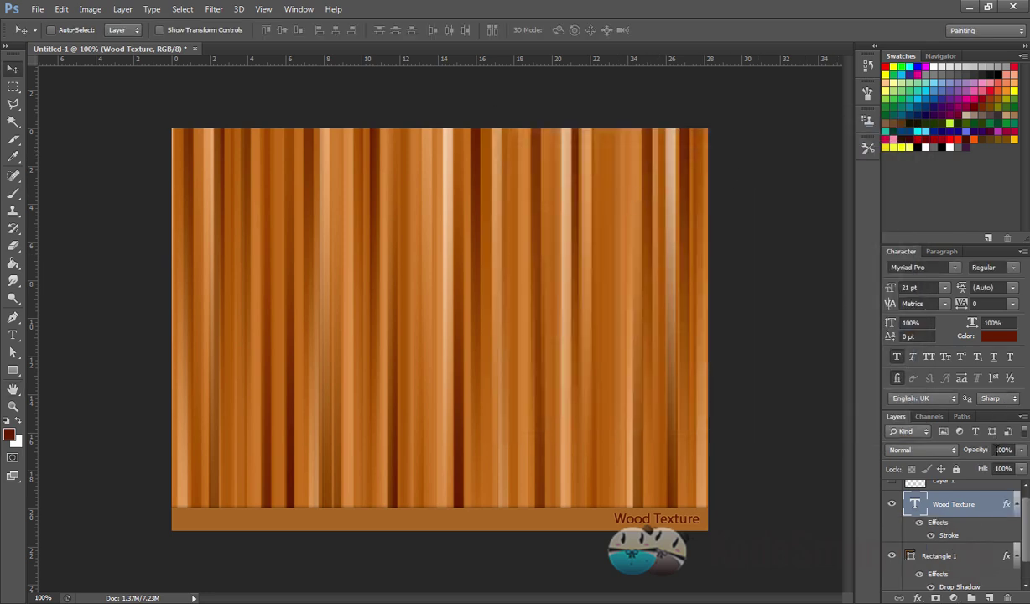
pyautogui.scroll(1, 1007, 537)
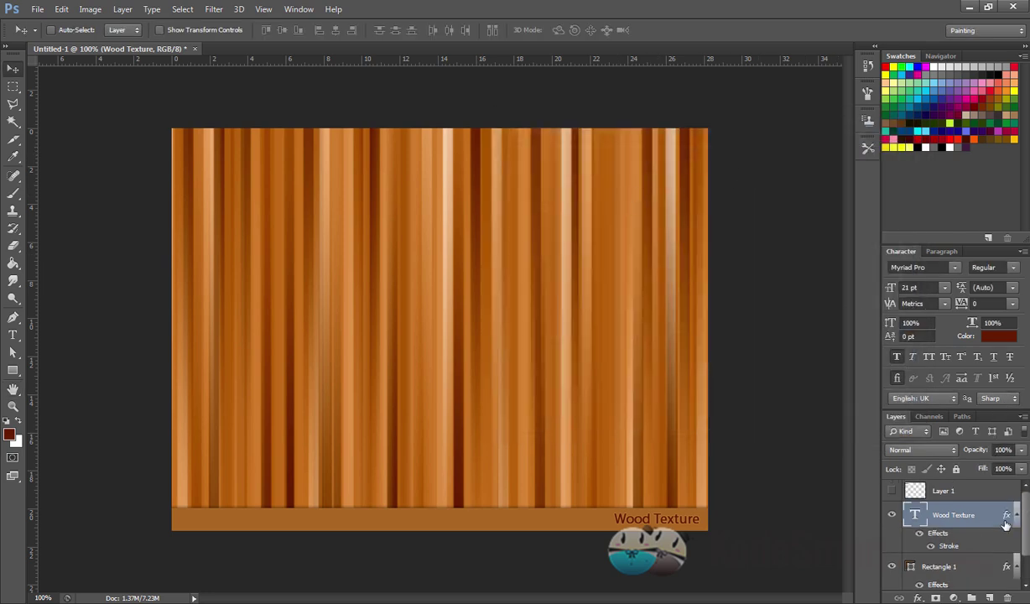
pyautogui.scroll(-3, 1006, 524)
pyautogui.click(991, 530)
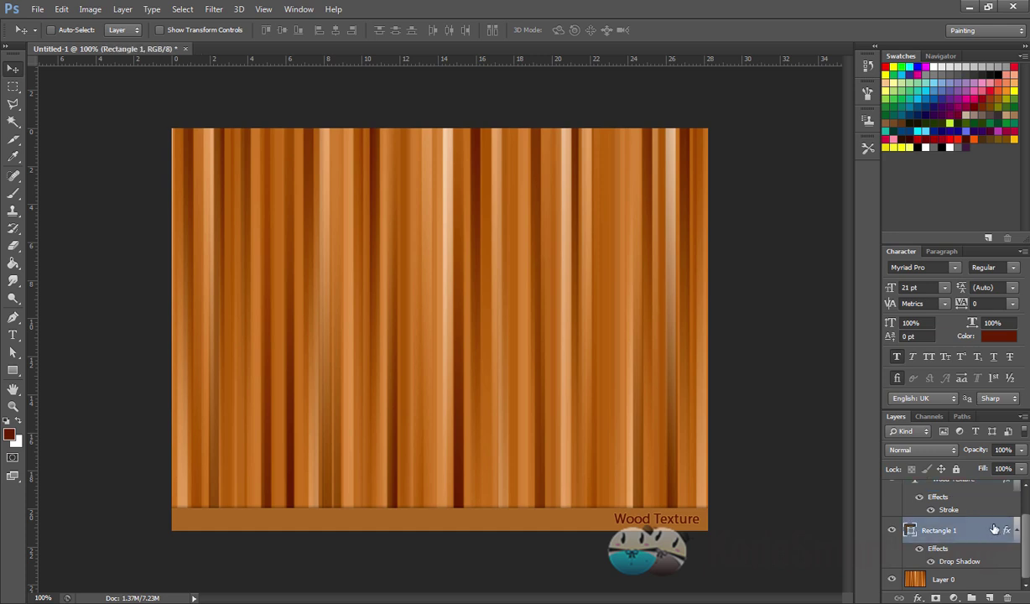
pyautogui.scroll(3, 992, 535)
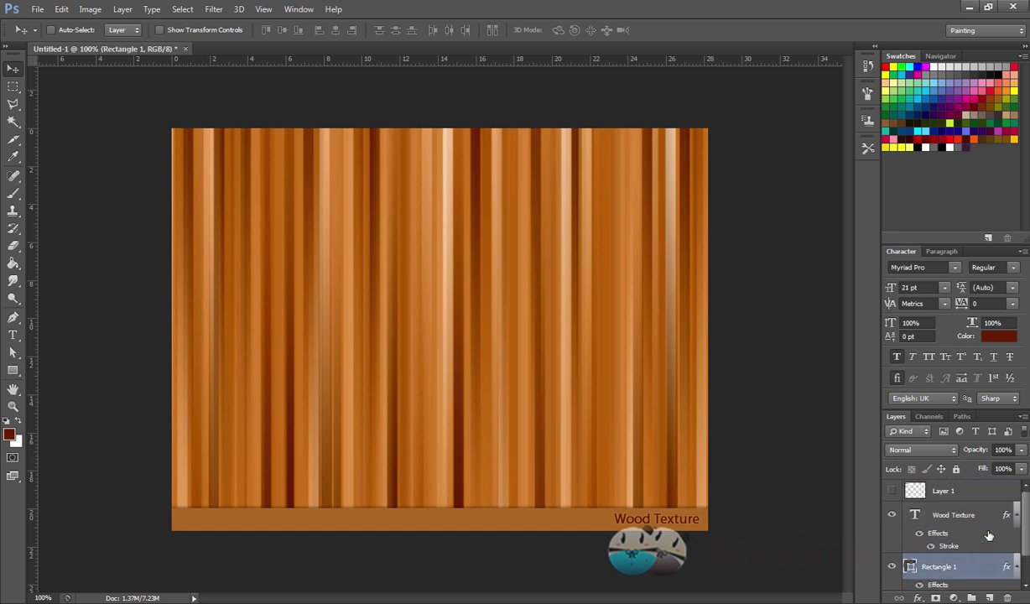
pyautogui.scroll(-3, 989, 536)
pyautogui.click(965, 579)
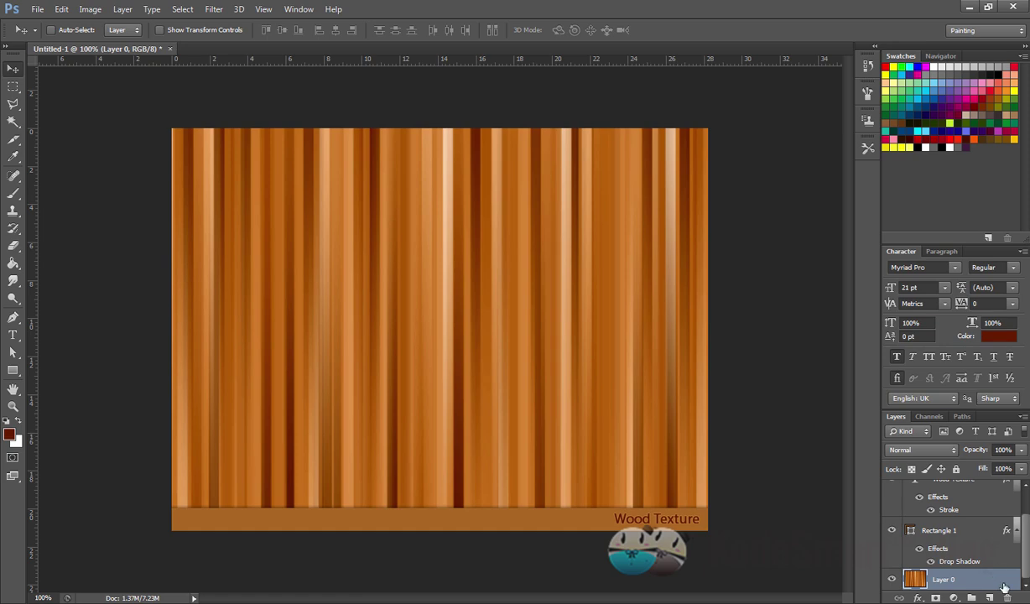
# Add a reversed radial Gradient Overlay at angle 160 in Overlay blend mode to Layer 0
pyautogui.doubleClick(970, 579)
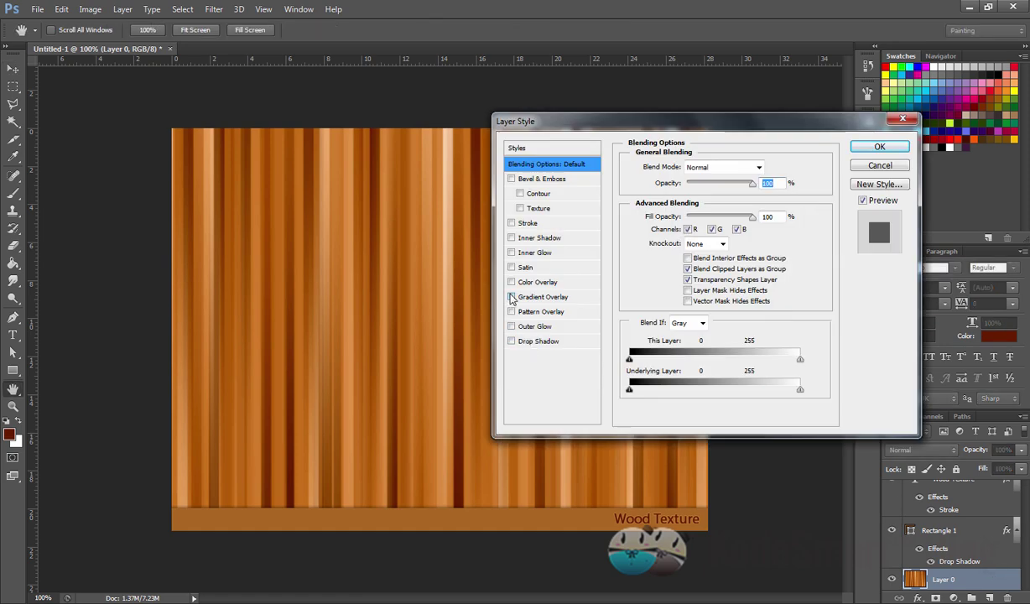
pyautogui.click(511, 297)
pyautogui.click(726, 216)
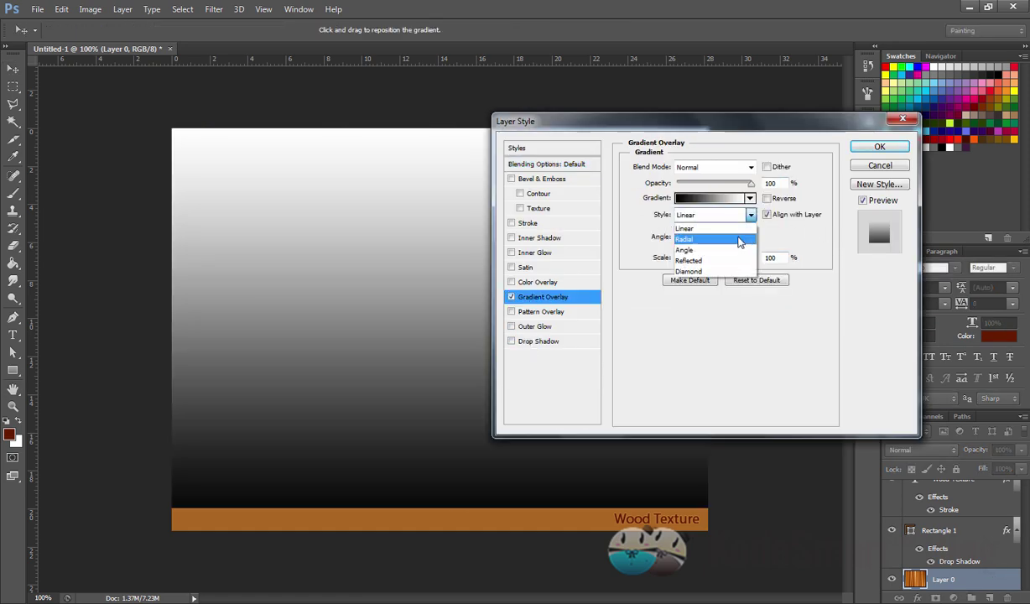
pyautogui.click(740, 240)
pyautogui.click(766, 198)
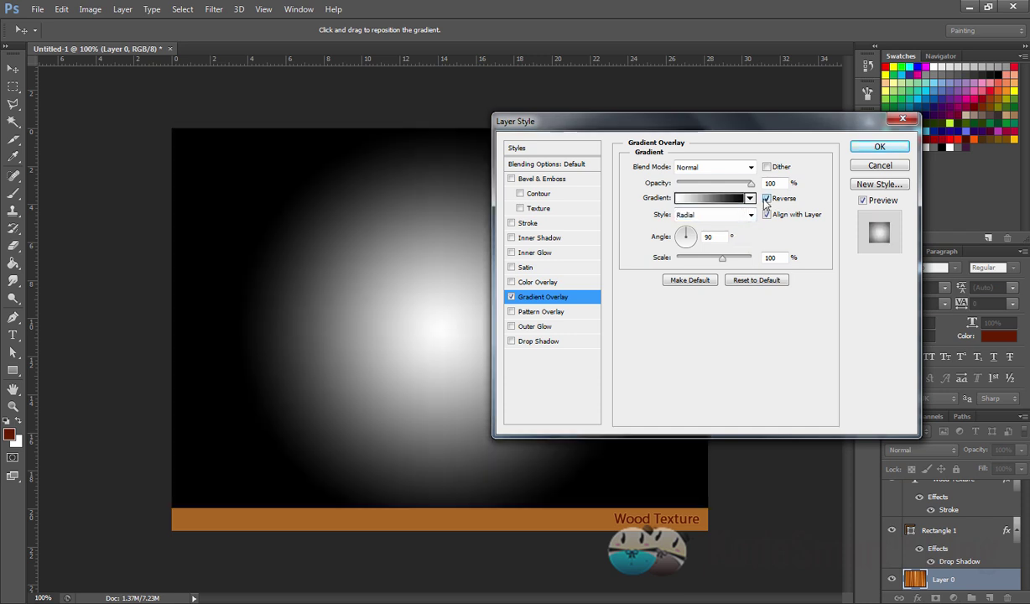
pyautogui.click(682, 239)
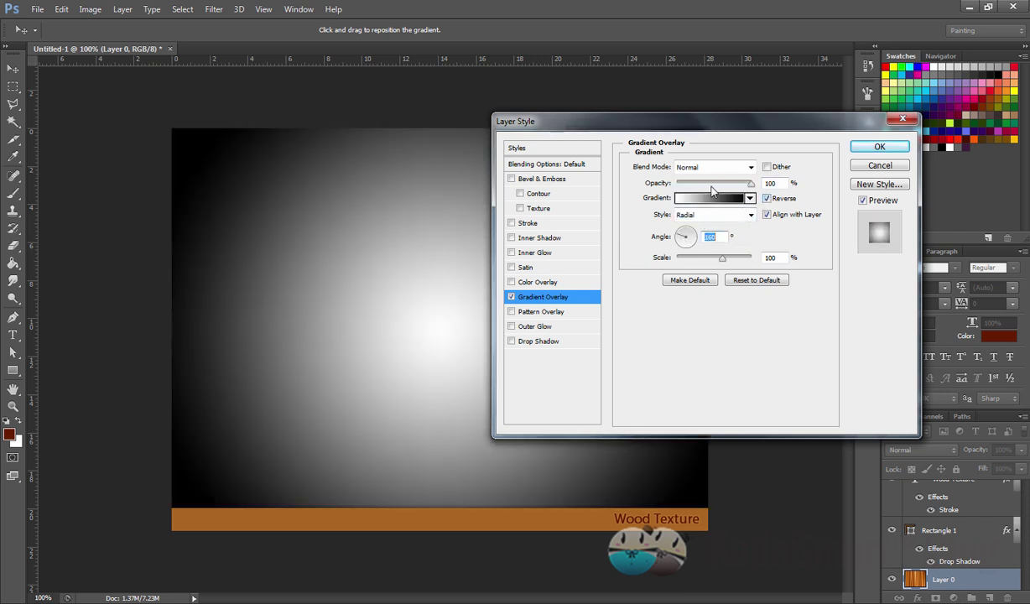
pyautogui.click(681, 168)
pyautogui.click(702, 343)
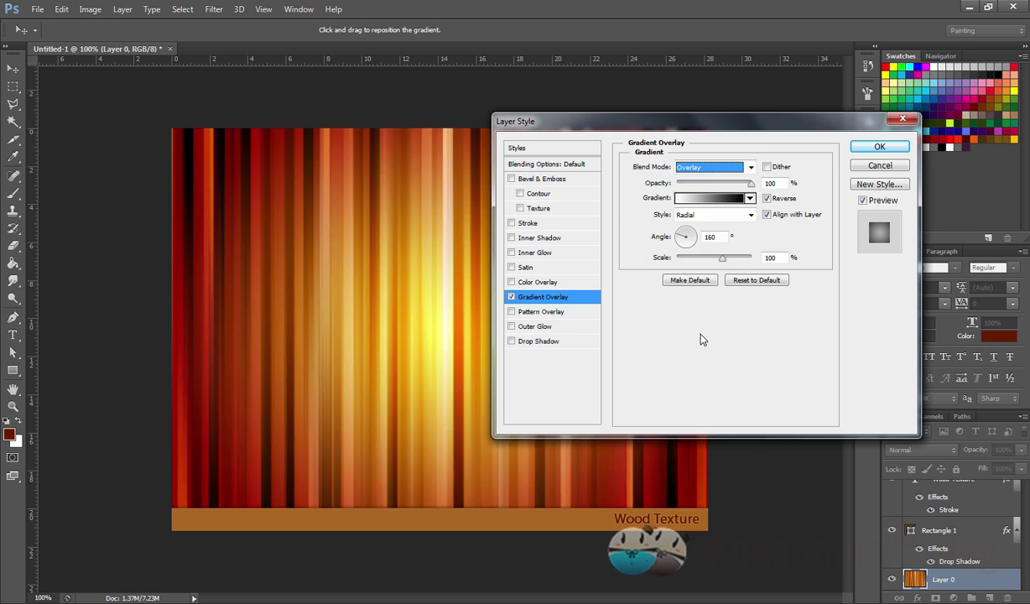
# Lower the gradient overlay opacity to about 45% and apply the effect
pyautogui.moveTo(701, 132); pyautogui.dragTo(824, 132)
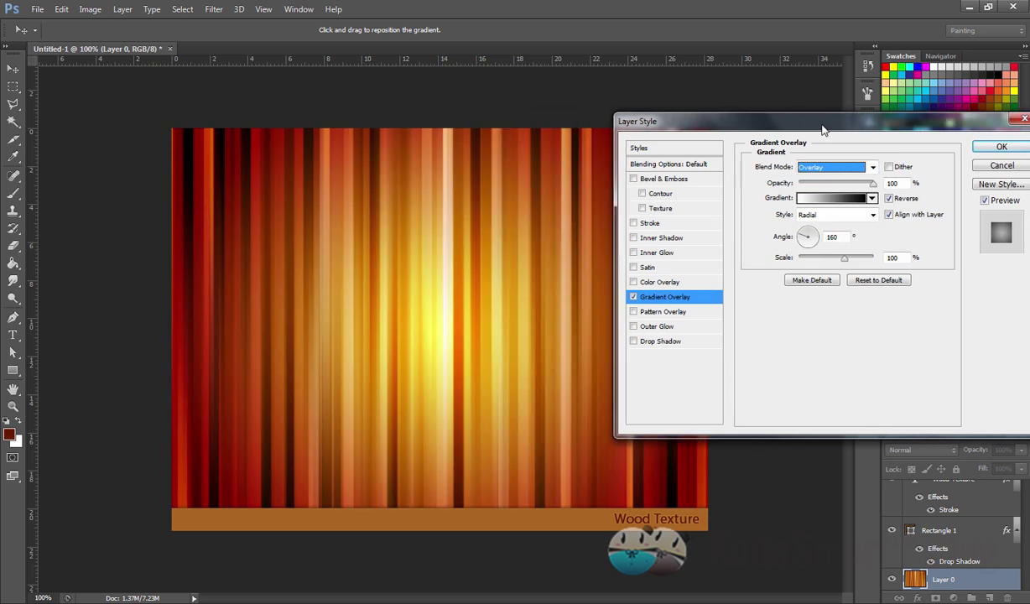
pyautogui.click(856, 184)
pyautogui.moveTo(856, 184); pyautogui.dragTo(846, 188)
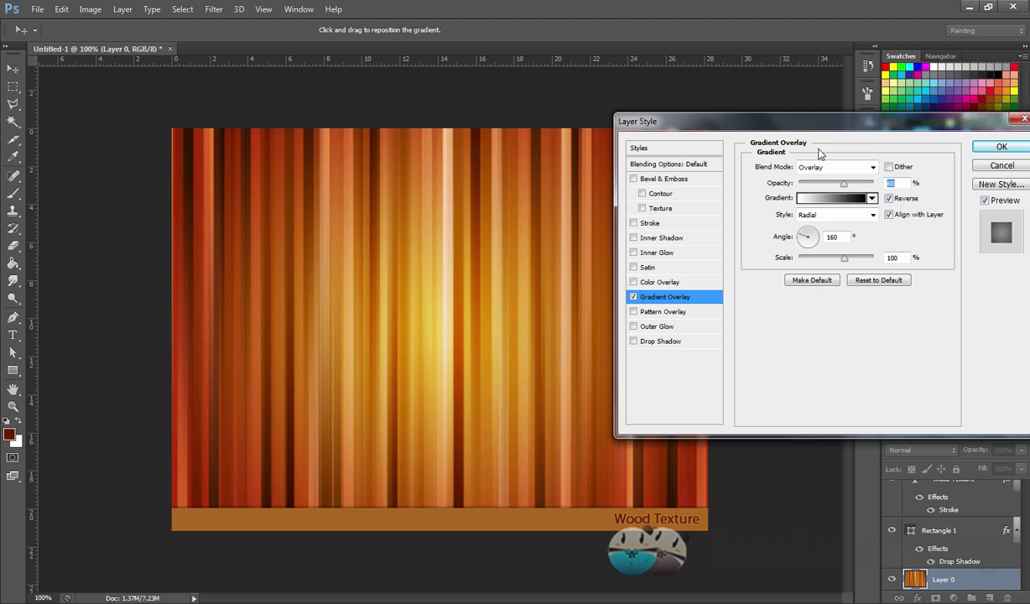
pyautogui.press('Down')
pyautogui.press('Down')
pyautogui.press('Down')
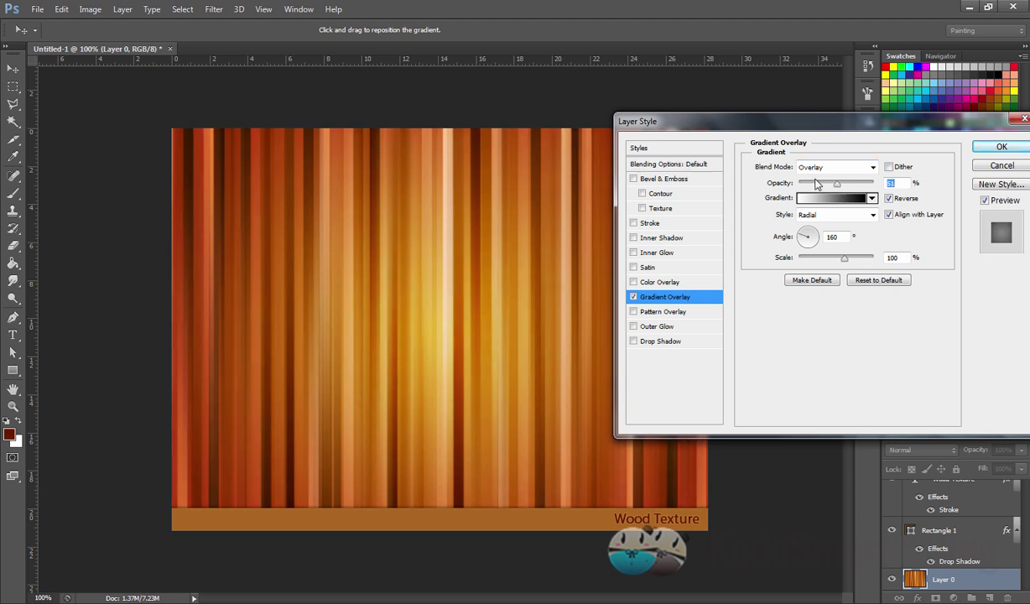
pyautogui.press('Down')
pyautogui.press('Down')
pyautogui.press('Down')
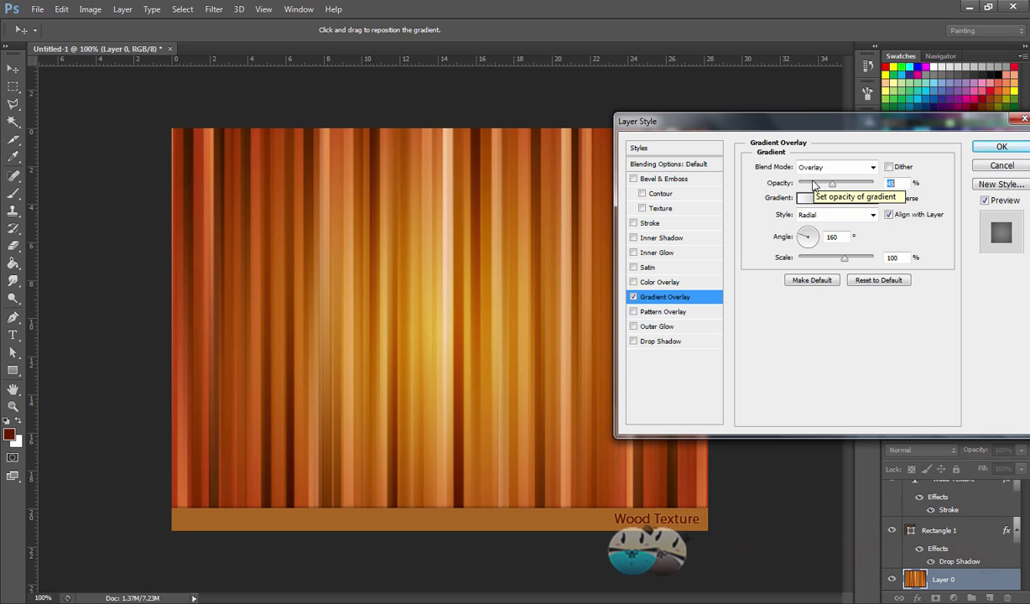
pyautogui.moveTo(738, 121); pyautogui.dragTo(454, 120)
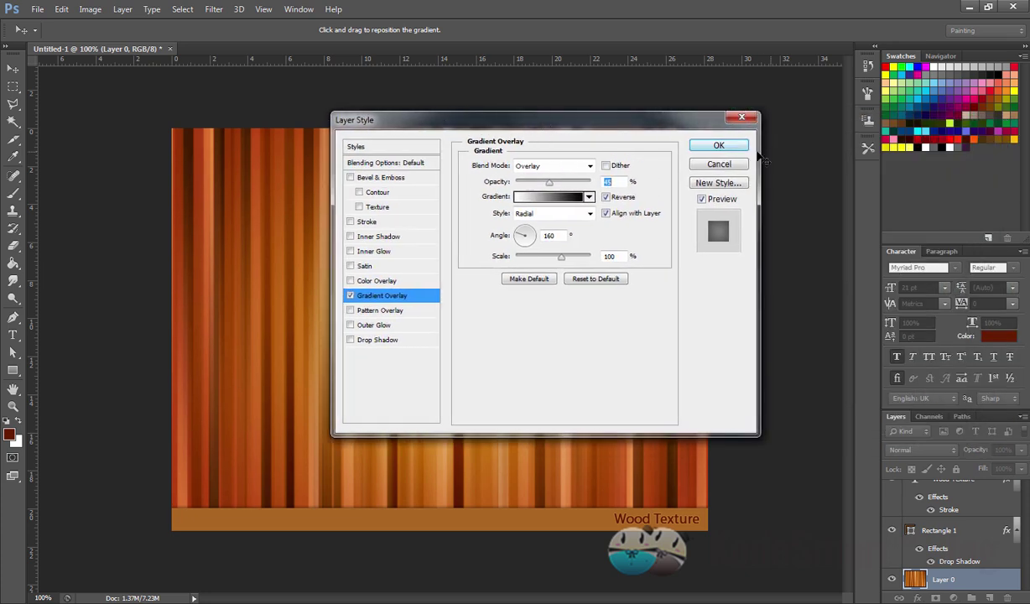
pyautogui.click(720, 147)
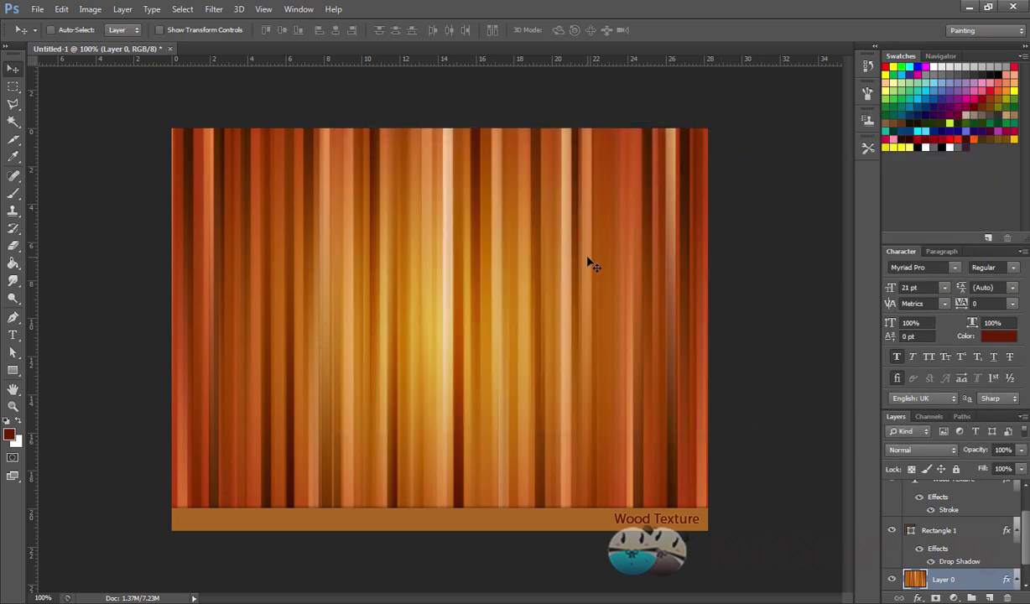